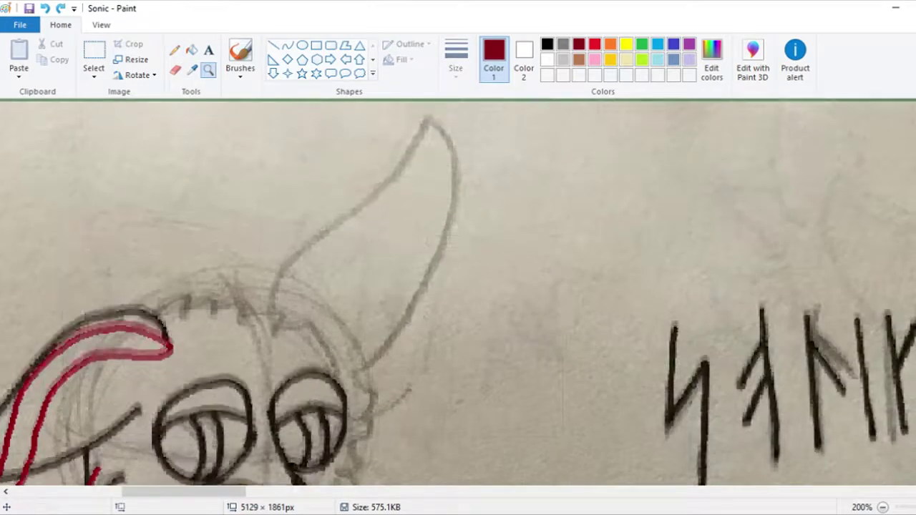
Trace the outer outline of the ear at the upper right of the dog's head with the dark red Pencil.
left_click(174, 50)
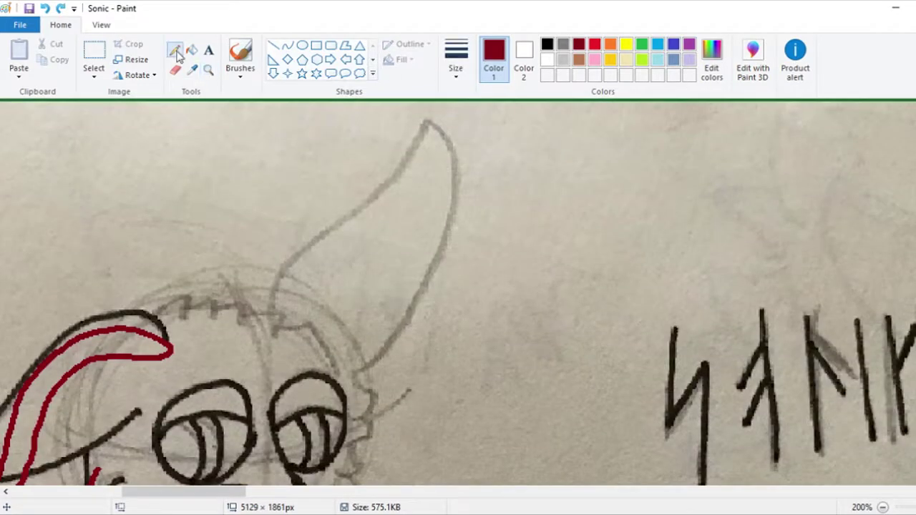
mouse_move(289, 351)
left_mouse_down()
mouse_move(433, 143)
mouse_move(364, 412)
left_mouse_up()
left_click(44, 9)
left_click_drag(282, 344, 453, 284)
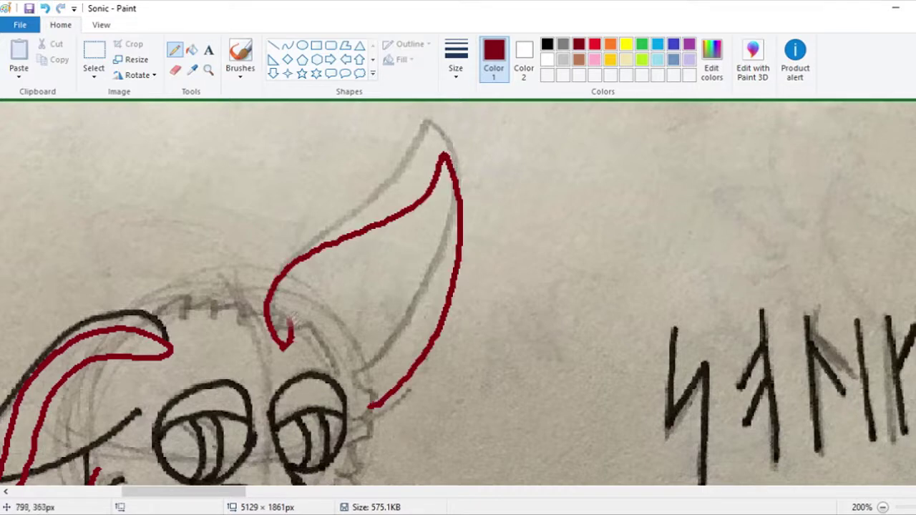
key("ctrl+z")
Trace the inner line inside the right ear in dark red, running from its base toward the tip.
left_click(208, 69)
left_click(442, 280)
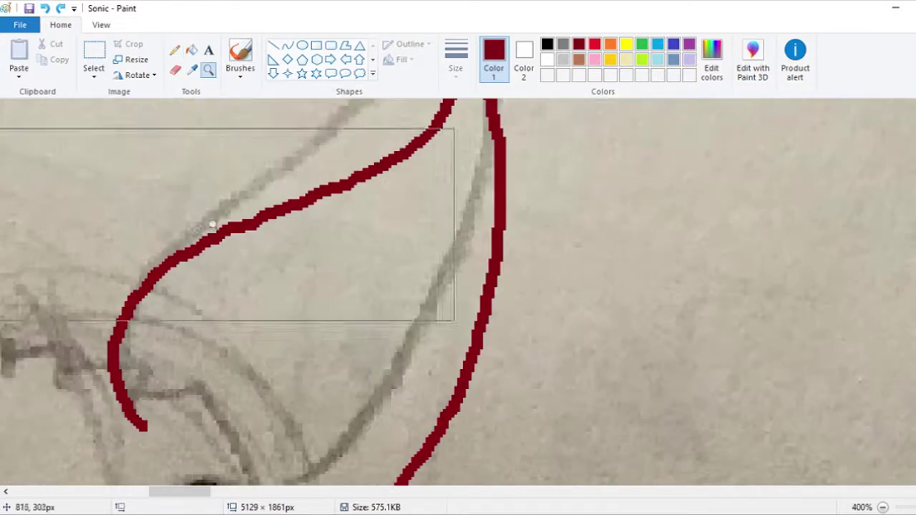
left_click(175, 49)
scroll(458, 287, "up", 1)
scroll(458, 286, "down", 1)
mouse_move(147, 463)
left_mouse_down()
mouse_move(308, 287)
mouse_move(494, 119)
left_mouse_up()
left_click(208, 70)
right_click(103, 184)
left_click(294, 282)
left_click(175, 50)
left_click(456, 57)
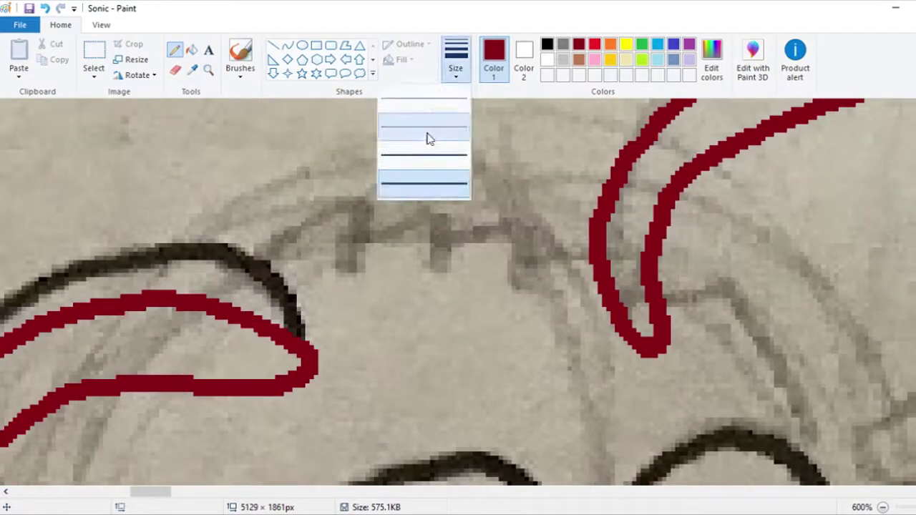
left_click(427, 136)
left_click_drag(308, 331, 398, 304)
key("ctrl+z")
key("ctrl+z")
key("ctrl+z")
key("ctrl+y")
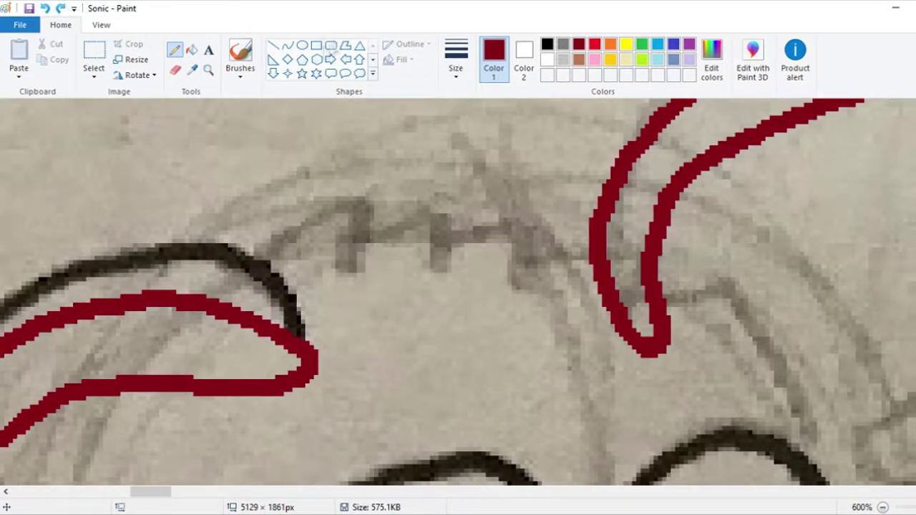
Reduce the Pencil width and trace the jagged hair between the ears, joining it to the right ear.
left_click(456, 57)
left_click(436, 136)
mouse_move(294, 329)
left_mouse_down()
mouse_move(501, 245)
mouse_move(620, 300)
left_mouse_up()
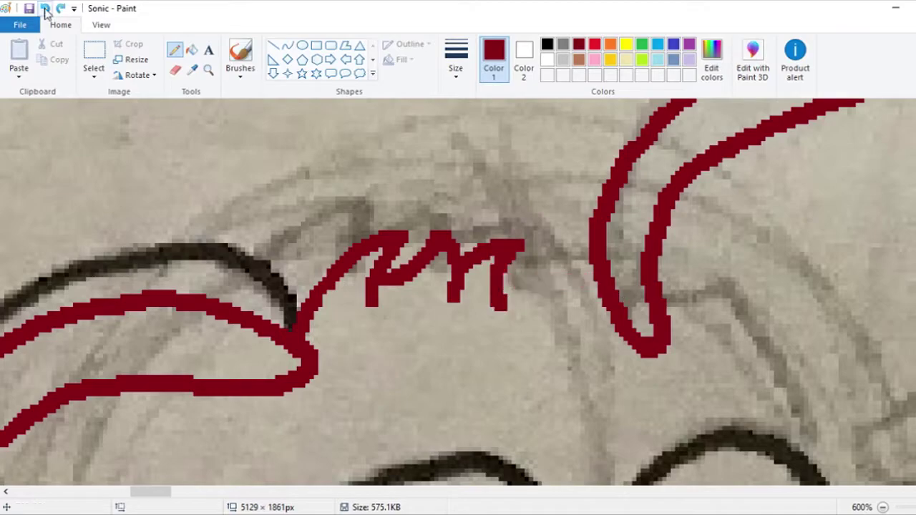
scroll(286, 286, "down", 5)
scroll(287, 286, "up", 6)
key("ctrl+z")
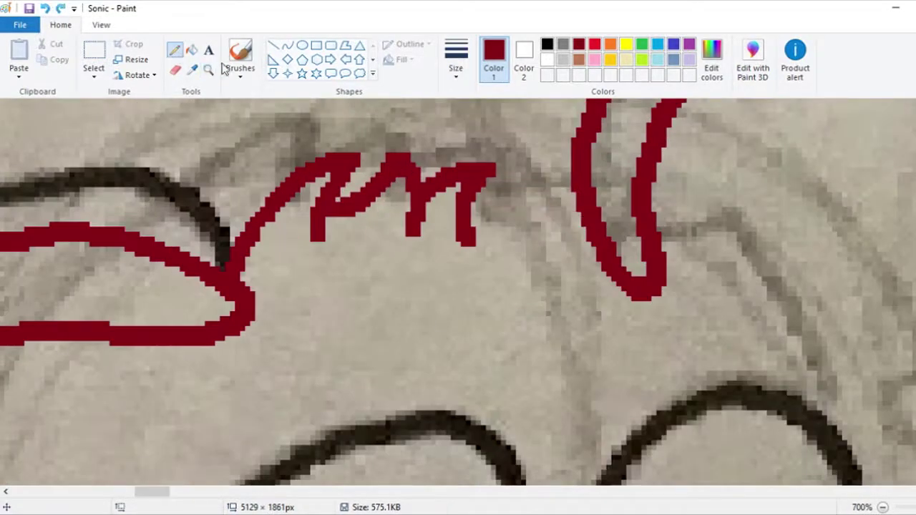
left_click_drag(476, 218, 598, 204)
Trace the jagged fur down the left side of the dog's neck and chest in dark red.
scroll(193, 215, "down", 5)
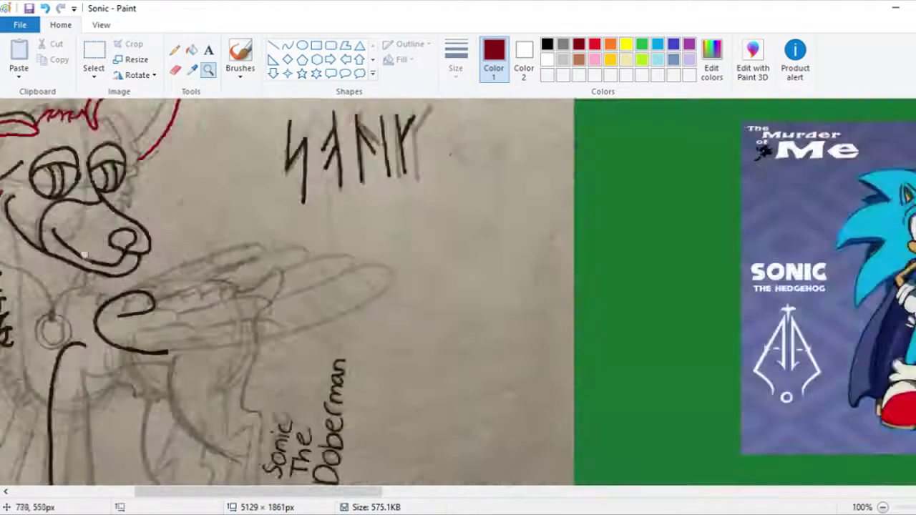
scroll(286, 287, "up", 4)
left_click(208, 69)
left_click_drag(526, 285, 468, 418)
scroll(469, 419, "down", 5)
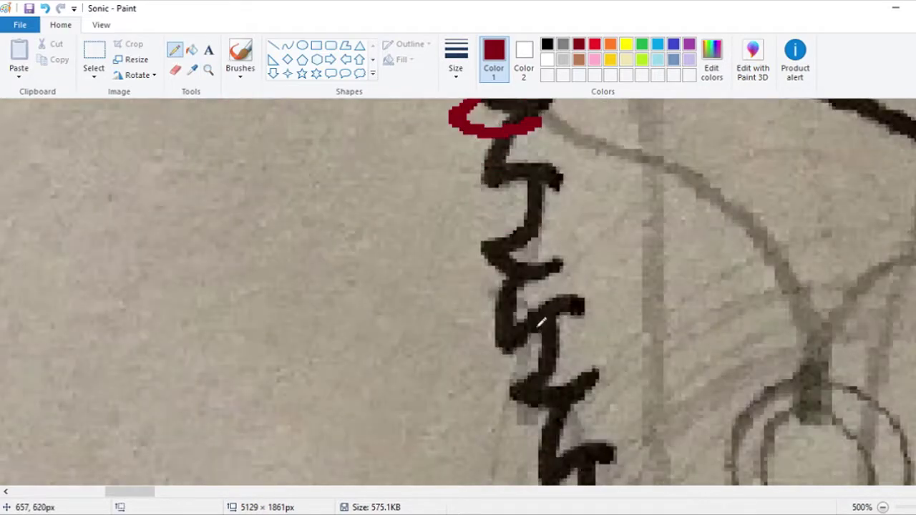
mouse_move(472, 129)
left_mouse_down()
mouse_move(501, 293)
mouse_move(566, 372)
left_mouse_up()
scroll(565, 287, "down", 3)
scroll(243, 114, "down", 2)
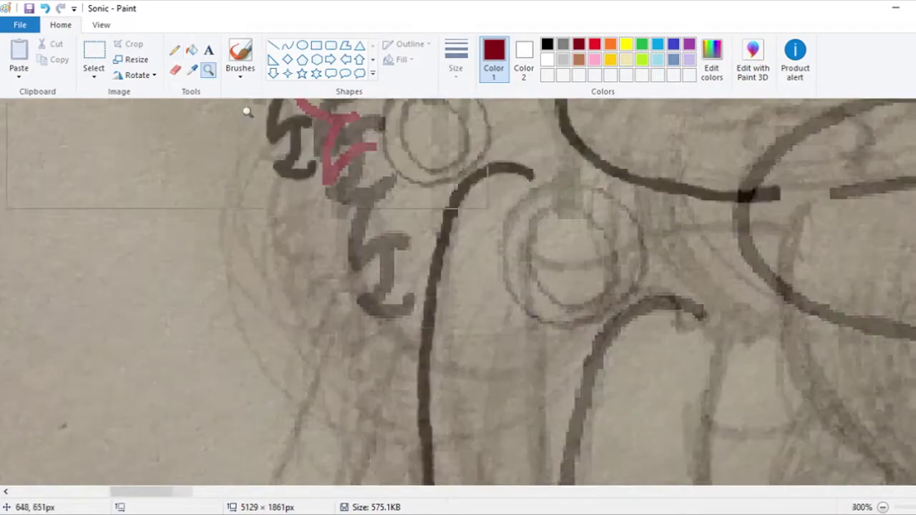
scroll(244, 114, "up", 1)
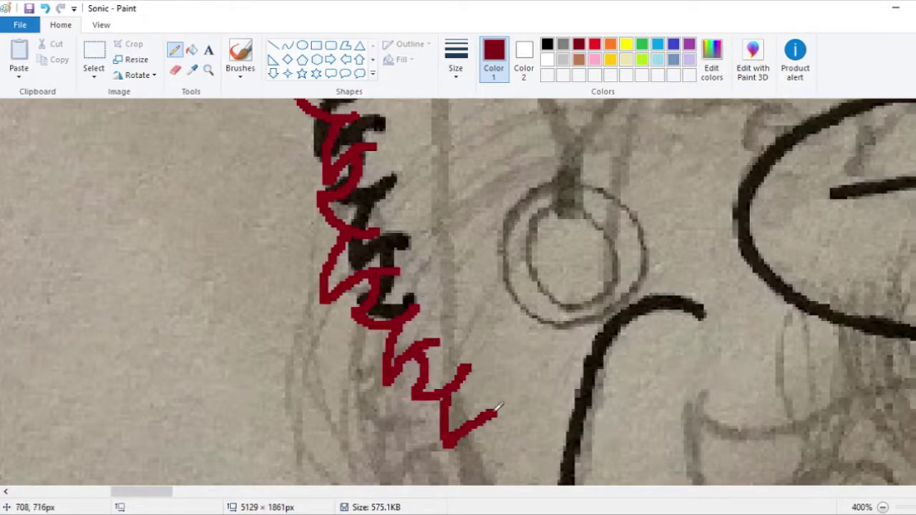
scroll(499, 408, "down", 3)
scroll(499, 408, "up", 1)
left_click_drag(705, 218, 568, 386)
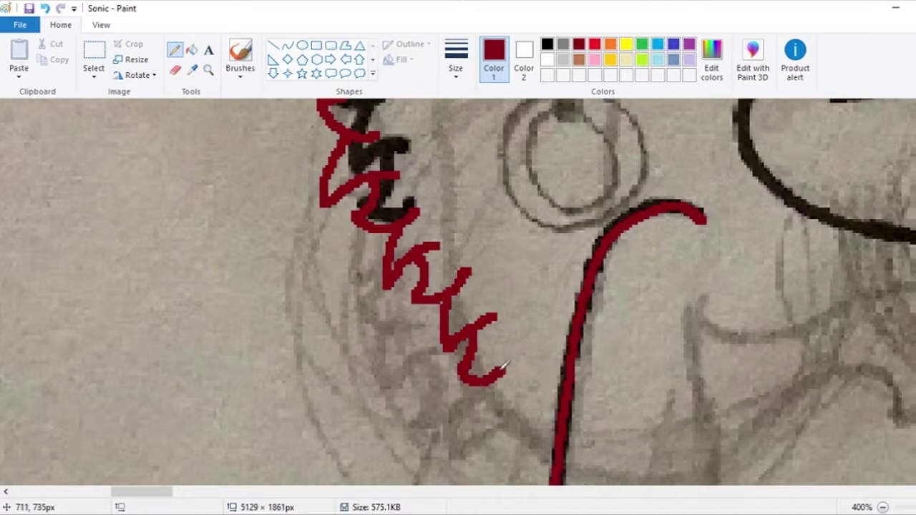
left_click(44, 8)
left_click(44, 8)
left_click(44, 8)
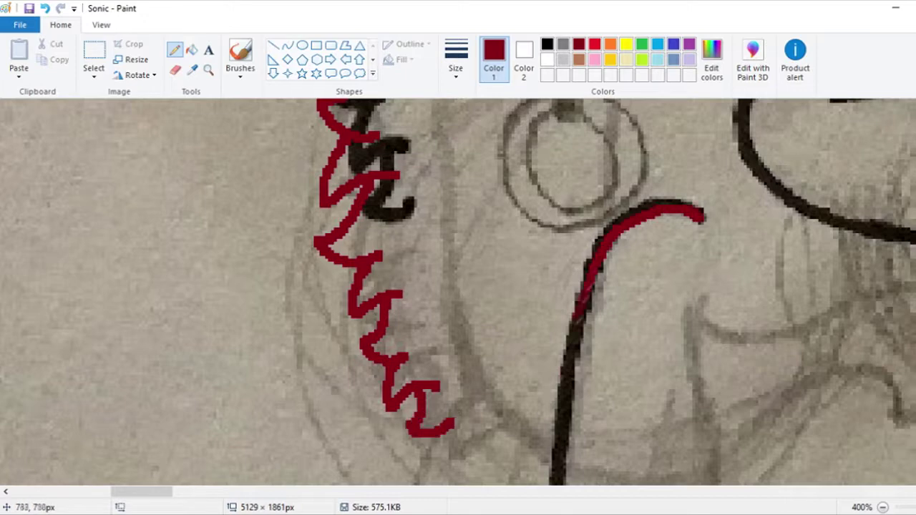
Trace both upper edges of the near front leg and the start of the belly line behind it.
left_click_drag(577, 315, 560, 401)
left_click_drag(692, 212, 700, 441)
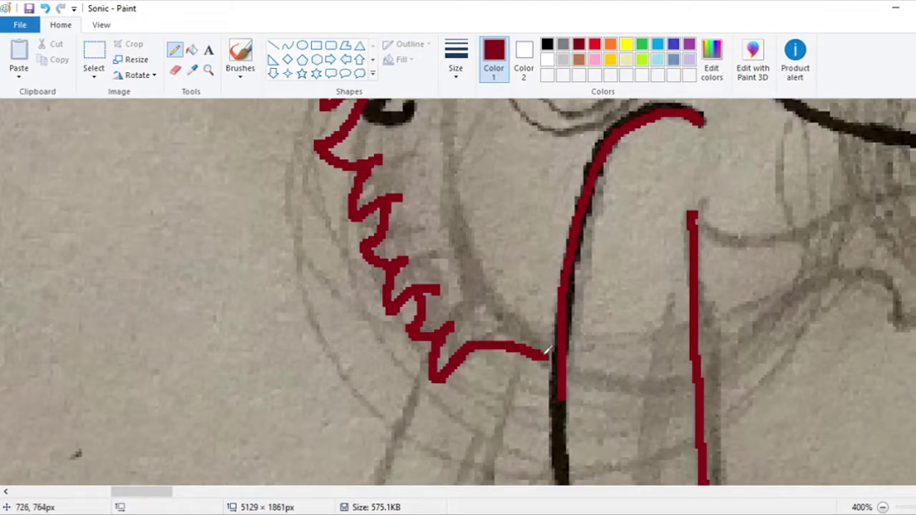
left_click_drag(698, 357, 908, 293)
Trace the near front paw and extend both leg edges upward to meet the upper leg lines.
scroll(909, 293, "down", 10)
mouse_move(682, 271)
left_mouse_down()
mouse_move(605, 251)
mouse_move(768, 99)
left_mouse_up()
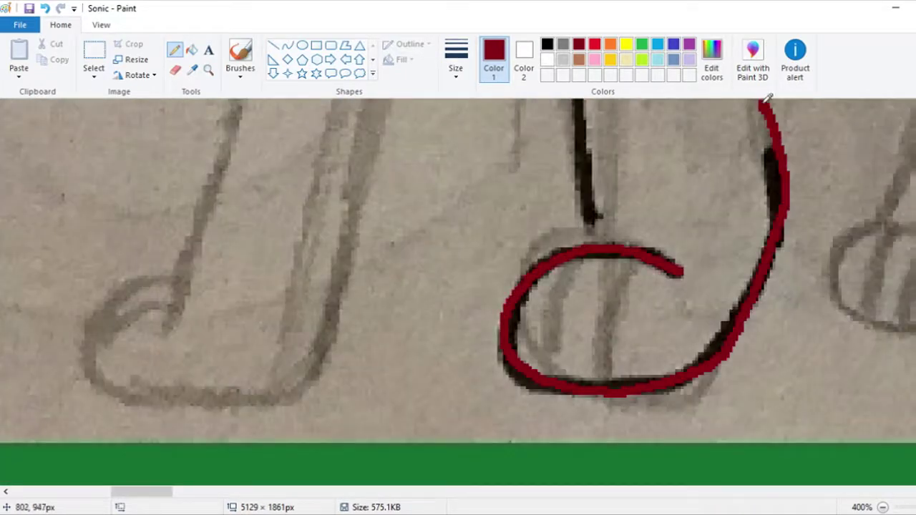
scroll(762, 290, "up", 5)
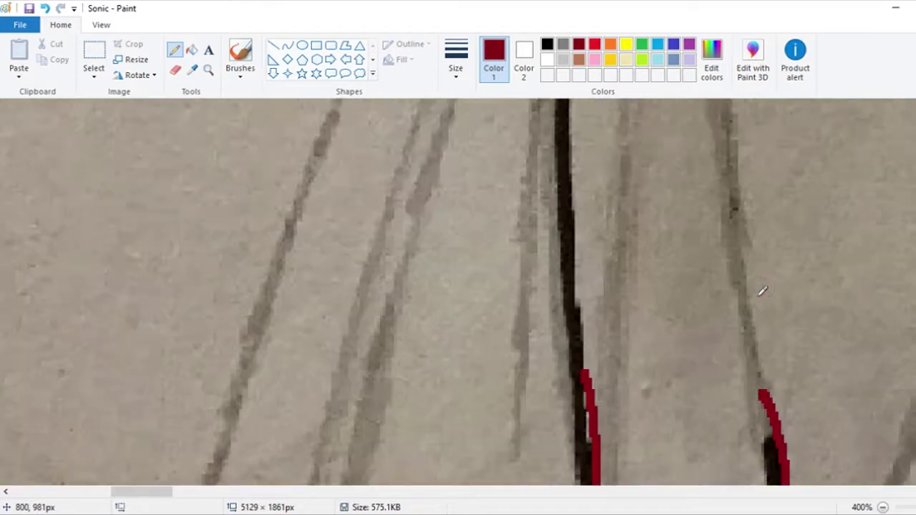
left_click_drag(741, 301, 715, 100)
left_click_drag(583, 372, 562, 100)
scroll(584, 287, "up", 5)
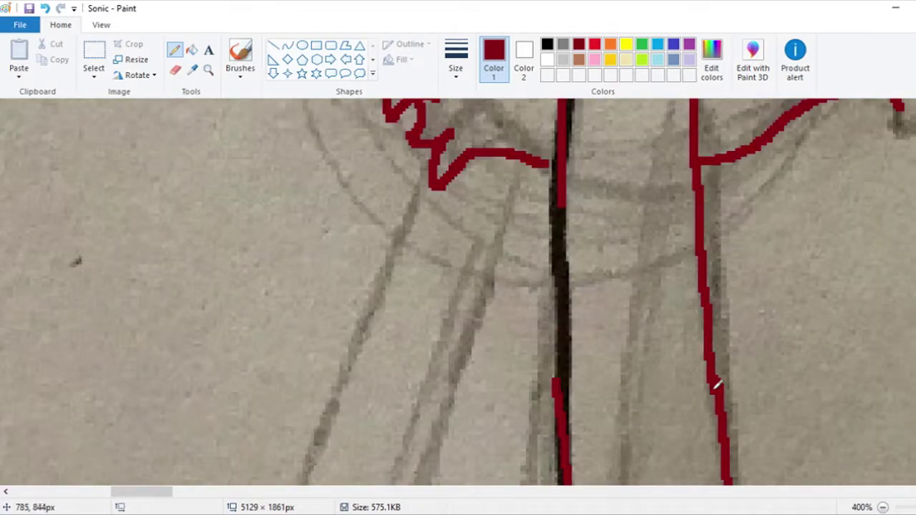
left_click_drag(559, 387, 562, 207)
Trace the jagged belly fur and the curved front edge of the hind thigh in dark red.
scroll(558, 255, "up", 2)
left_click(207, 69)
right_click(258, 205)
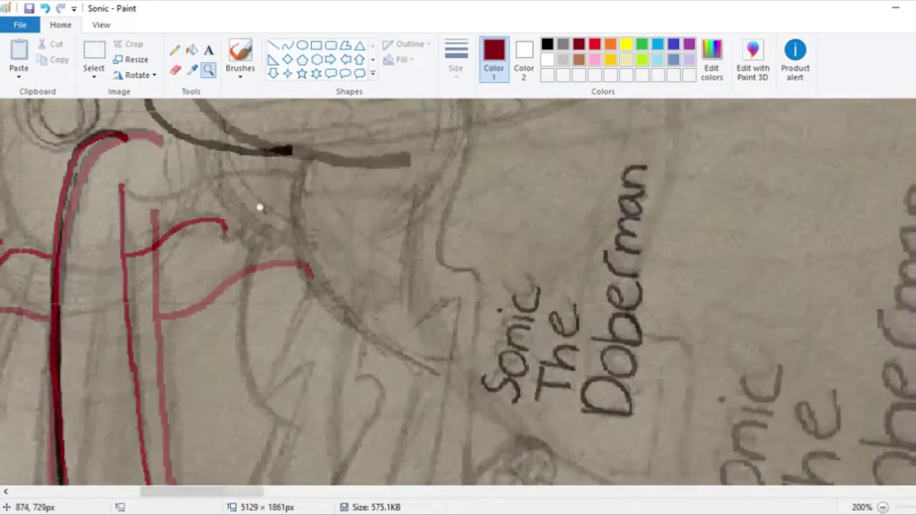
left_click(257, 205)
left_click_drag(487, 123, 605, 481)
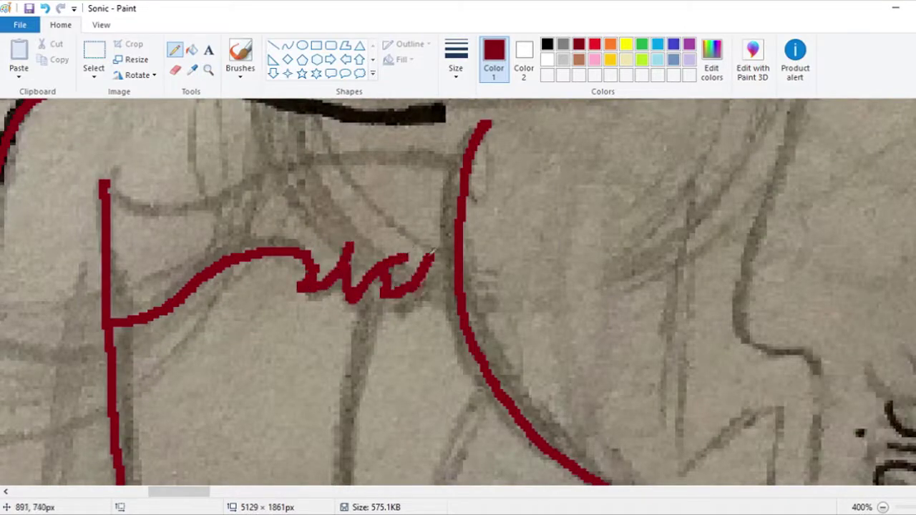
scroll(432, 252, "down", 6)
left_click(207, 69)
scroll(458, 287, "right", 7)
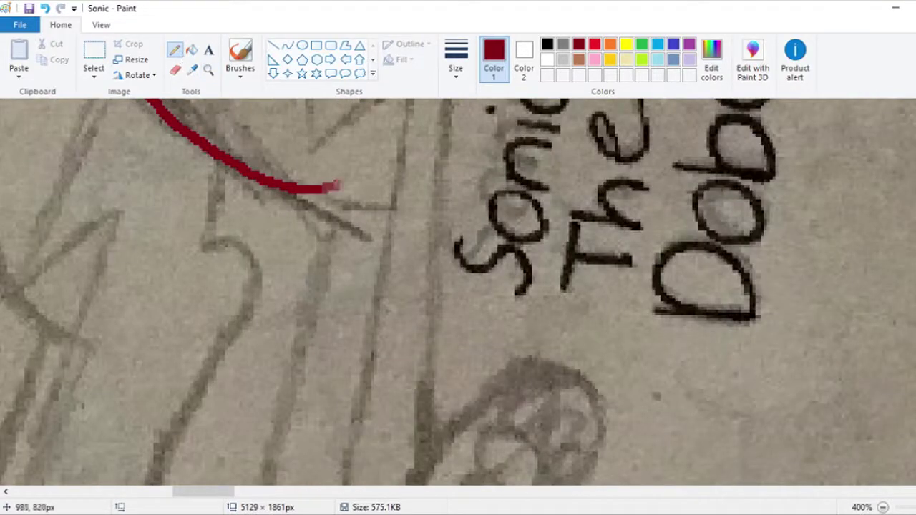
left_click_drag(333, 186, 244, 467)
scroll(244, 466, "down", 4)
mouse_move(242, 276)
left_mouse_down()
mouse_move(335, 445)
mouse_move(442, 262)
mouse_move(426, 100)
left_mouse_up()
scroll(429, 107, "up", 2)
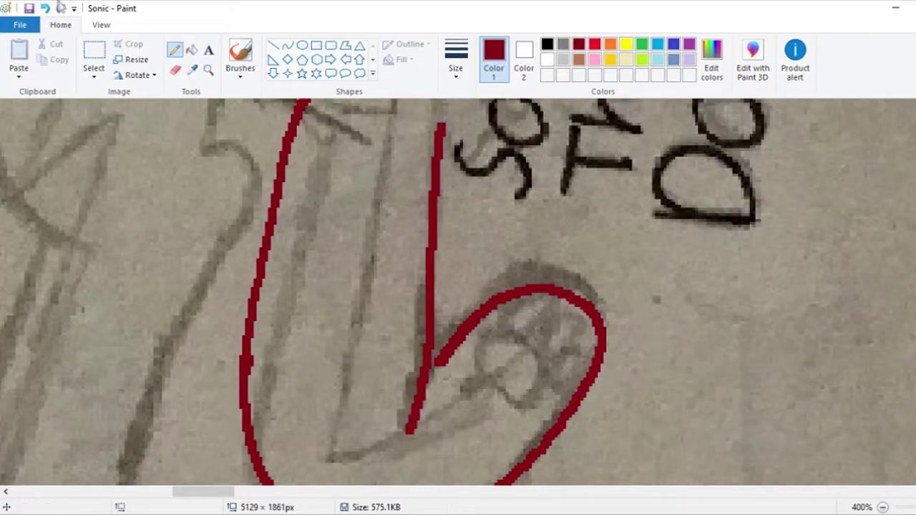
left_click(44, 8)
left_click(44, 8)
scroll(454, 135, "down", 2)
left_click_drag(408, 333, 422, 73)
mouse_move(422, 268)
left_mouse_down()
mouse_move(530, 336)
mouse_move(336, 417)
mouse_move(303, 162)
left_mouse_up()
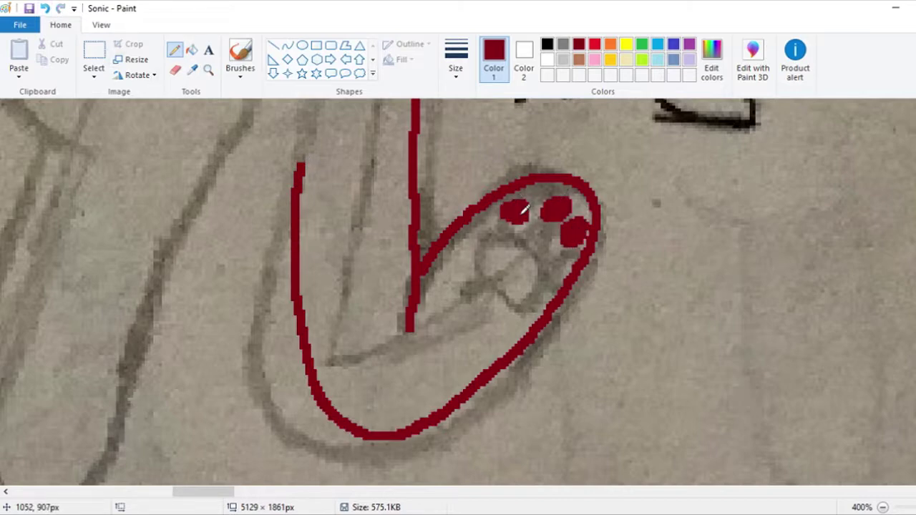
scroll(485, 239, "up", 2)
scroll(485, 240, "up", 3, "ctrl")
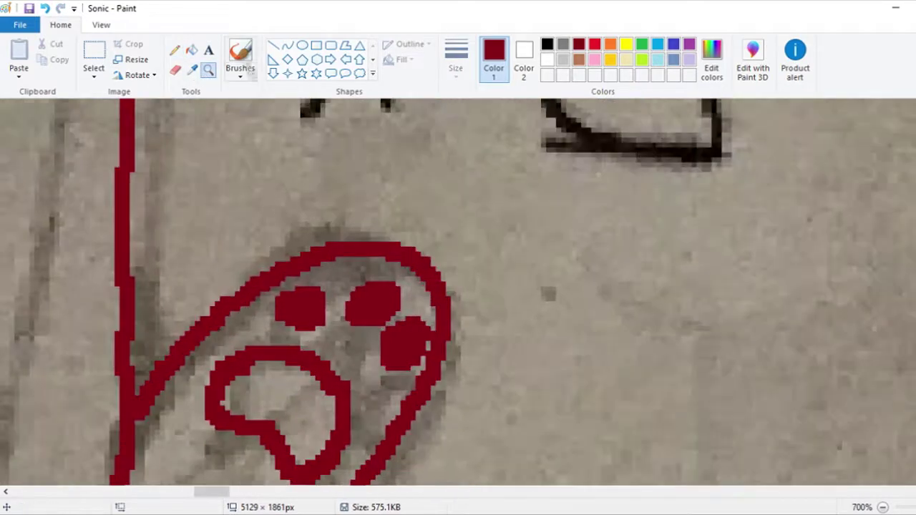
left_click(456, 57)
left_click(448, 115)
left_click_drag(365, 236, 365, 191)
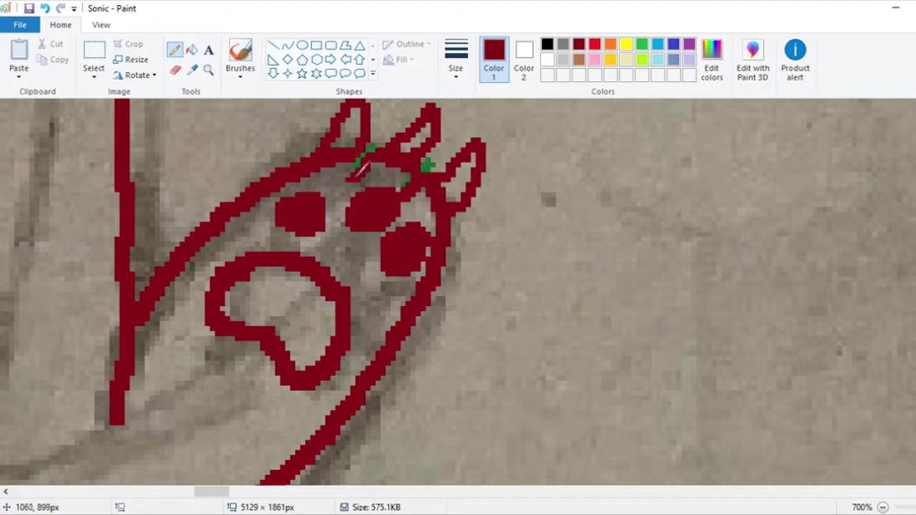
scroll(444, 123, "down", 5, "ctrl")
scroll(444, 123, "up", 2, "ctrl")
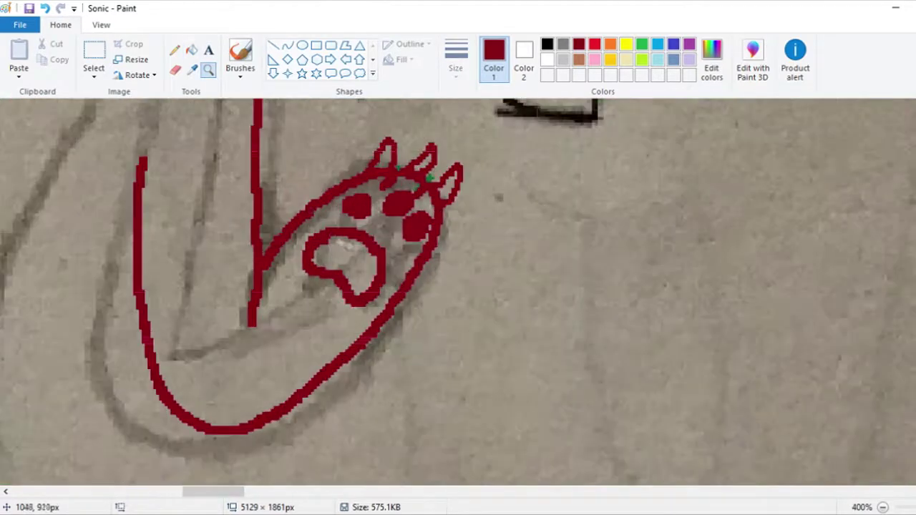
left_click(46, 9)
left_click(46, 8)
Draw a standing hind paw with two curved toe lines below the sketched raised leg.
scroll(81, 215, "left", 5)
scroll(82, 214, "down", 2)
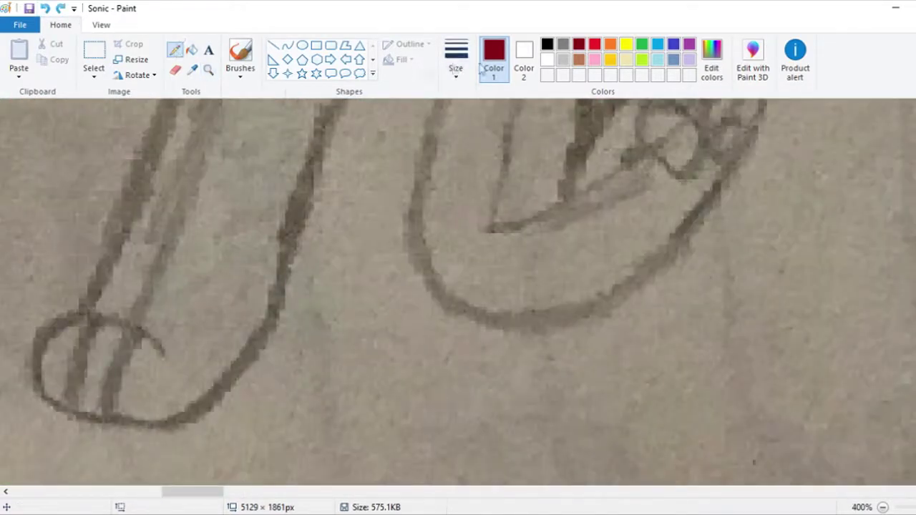
mouse_move(485, 317)
left_mouse_down()
mouse_move(648, 153)
mouse_move(440, 447)
left_mouse_up()
left_click_drag(390, 368, 395, 444)
Draw the front edge of the near hind leg from the thigh curve down toward the new paw.
scroll(398, 433, "up", 4)
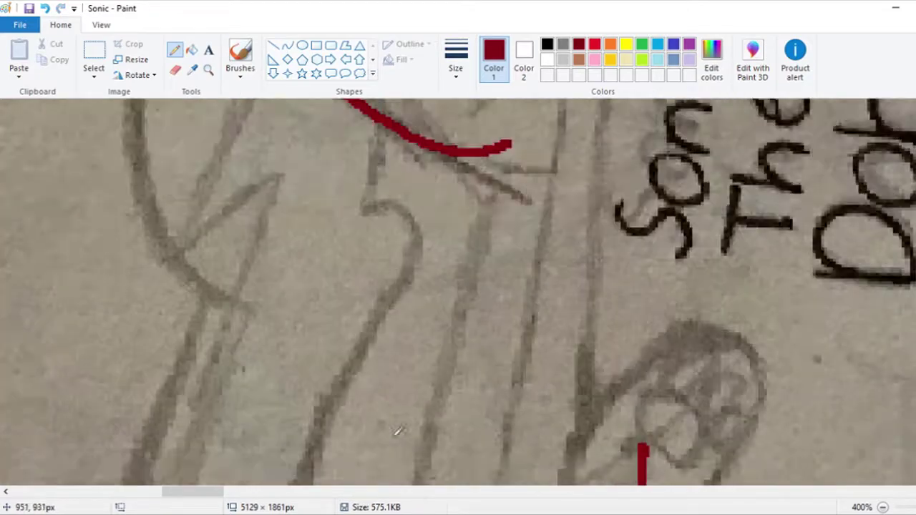
left_click_drag(474, 154, 461, 486)
left_click(46, 8)
left_click_drag(480, 153, 438, 485)
scroll(501, 319, "down", 4)
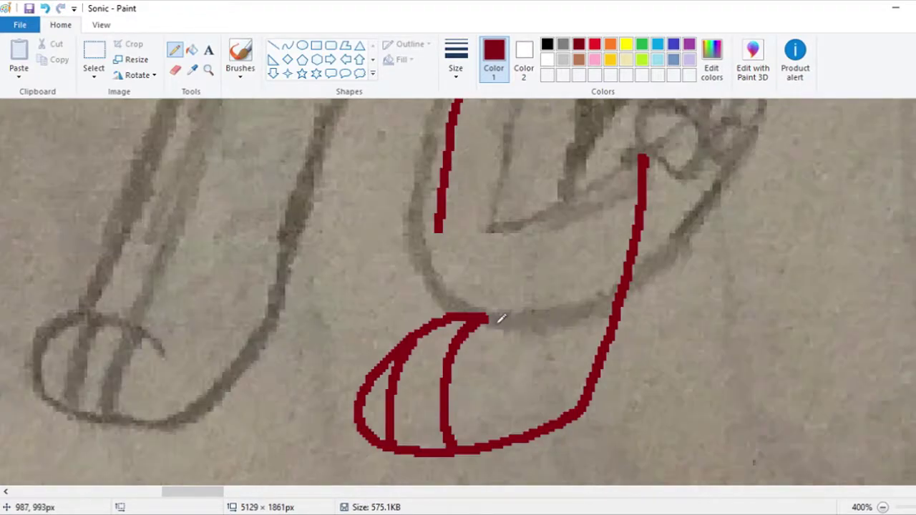
Draw the back edge of the near hind leg down to the paw and erase the surplus line beside it.
scroll(456, 312, "up", 10)
mouse_move(593, 194)
left_mouse_down()
mouse_move(581, 471)
mouse_move(647, 479)
left_mouse_up()
scroll(723, 293, "down", 5)
scroll(637, 279, "down", 3)
left_click_drag(633, 272, 598, 485)
scroll(617, 409, "down", 1)
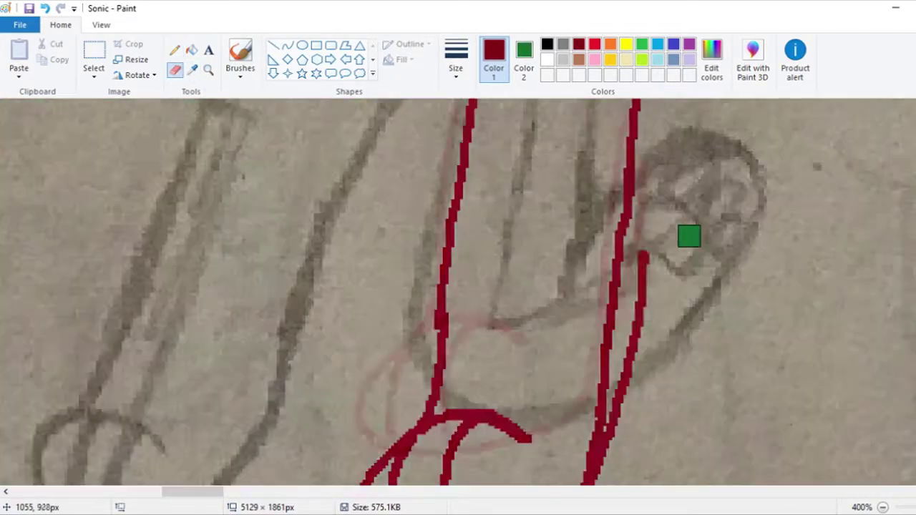
left_click_drag(638, 245, 616, 412)
Try to trace the round pendant on the dog's chest with two concentric circles.
scroll(706, 366, "down", 5)
left_click(208, 70)
right_click(303, 296)
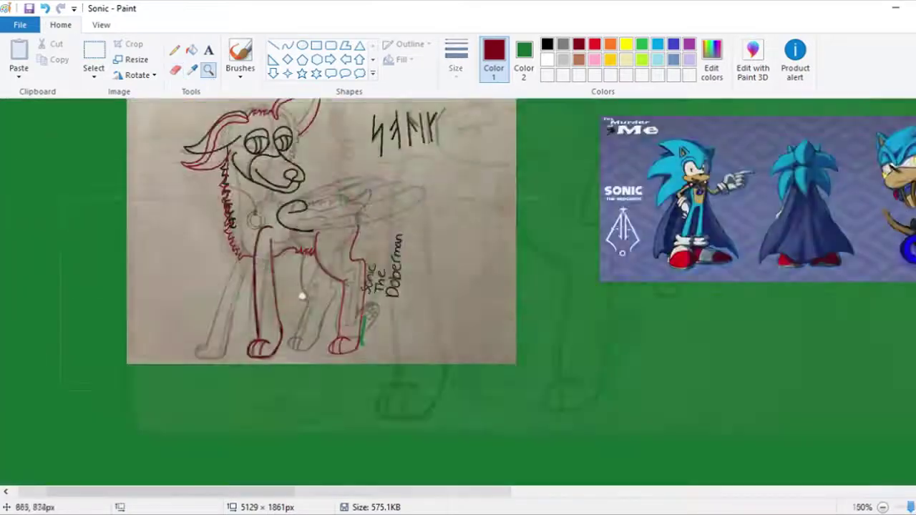
left_click(303, 286)
left_click(409, 205)
left_click(302, 45)
left_click_drag(369, 190, 543, 366)
left_click_drag(458, 288, 442, 305)
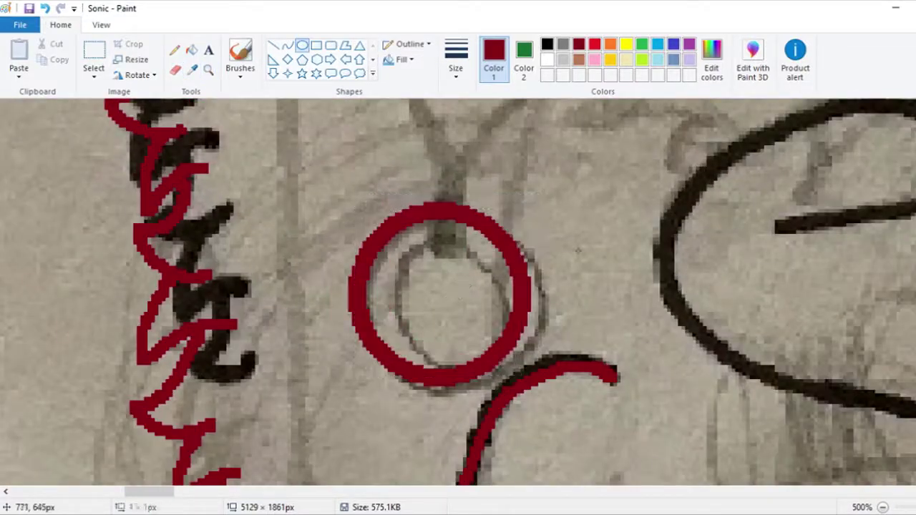
left_click_drag(384, 236, 495, 348)
Retrace the chest pendant with thinner outlines, using an outer circle about 51 × 53 px and a smaller circle inside it.
left_click(456, 60)
left_click(440, 145)
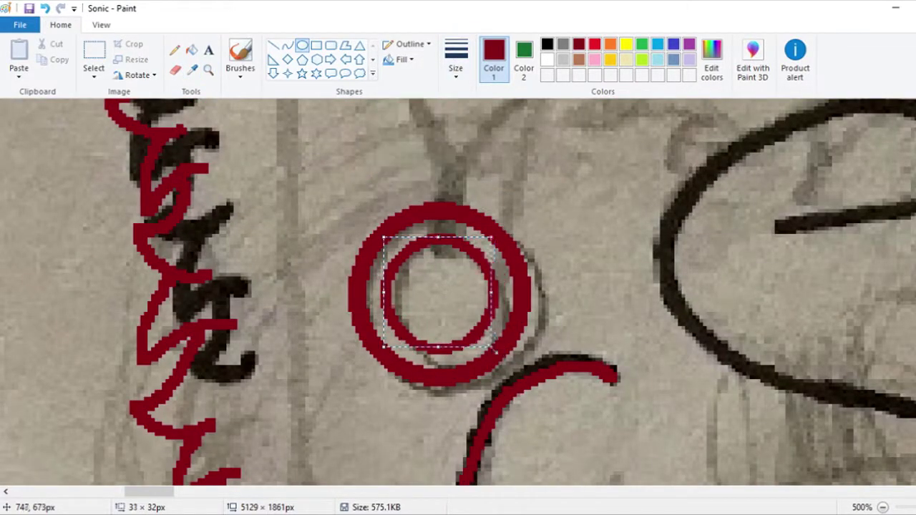
left_click_drag(446, 310, 440, 303)
key("ctrl+z")
key("ctrl+z")
key("ctrl+z")
left_click_drag(346, 204, 527, 387)
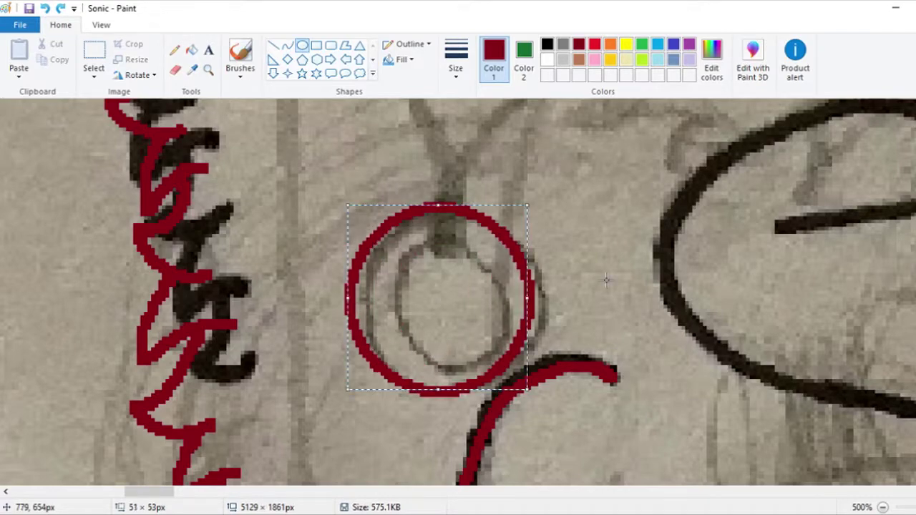
left_click_drag(375, 226, 507, 362)
Trace the front of the snout, the nose outline, the mouth line and the lower jaw up to the cheek.
left_click(208, 69)
right_click(376, 247)
left_click(375, 247)
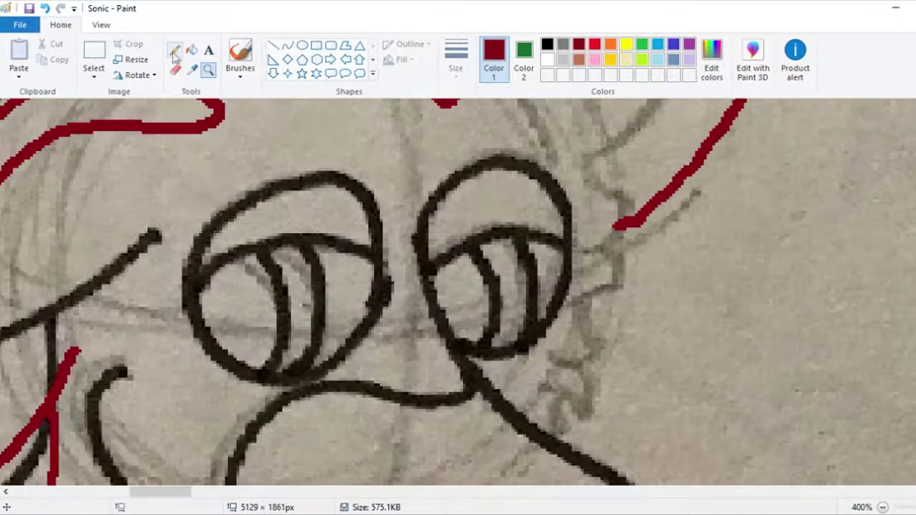
scroll(600, 351, "down", 5)
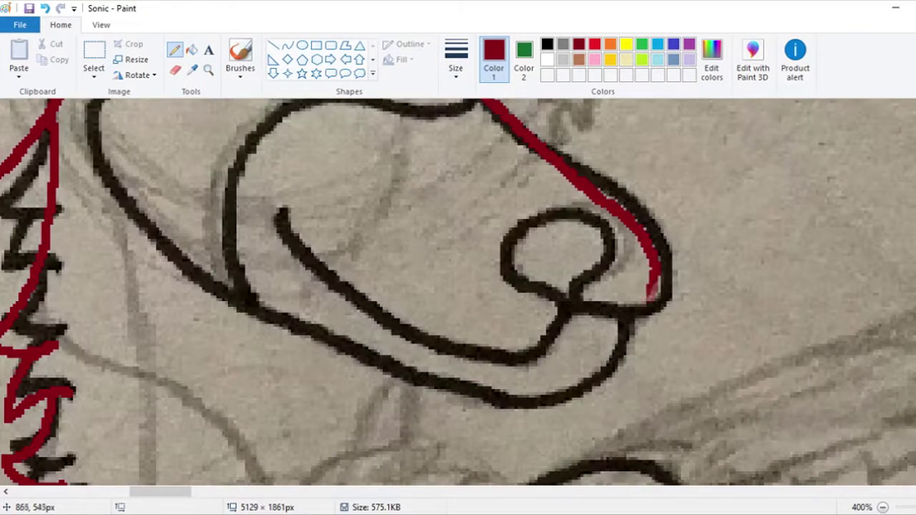
mouse_move(652, 294)
left_mouse_down()
mouse_move(534, 351)
mouse_move(284, 240)
left_mouse_up()
left_click_drag(573, 304, 534, 294)
left_click_drag(508, 400, 125, 100)
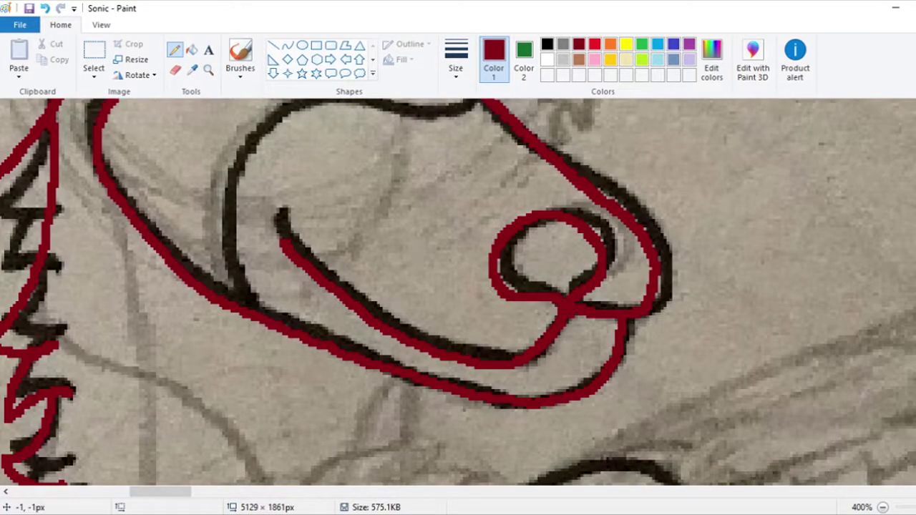
Trace the muzzle's upper curve from between the eyes back to the jaw and fill in the nose.
scroll(172, 183, "up", 3)
mouse_move(464, 292)
left_mouse_down()
mouse_move(222, 473)
mouse_move(220, 484)
left_mouse_up()
scroll(220, 484, "down", 3)
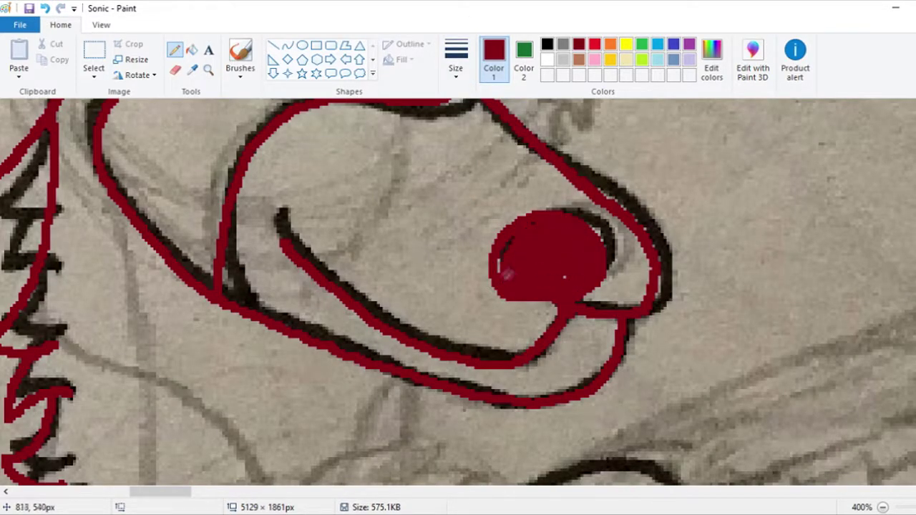
Outline both eyes with thick-lined ellipses, the left one about 65 × 66 px and the right one narrower, over the sketched eyes.
scroll(582, 278, "up", 5)
left_click(456, 61)
left_click(425, 180)
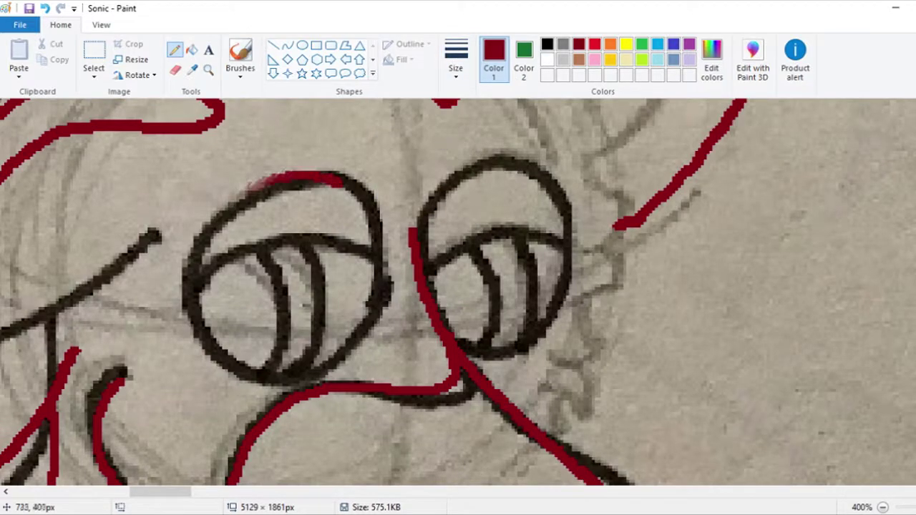
left_click_drag(250, 184, 343, 180)
left_click(45, 7)
left_click(302, 45)
left_click_drag(186, 187, 371, 371)
left_click(456, 61)
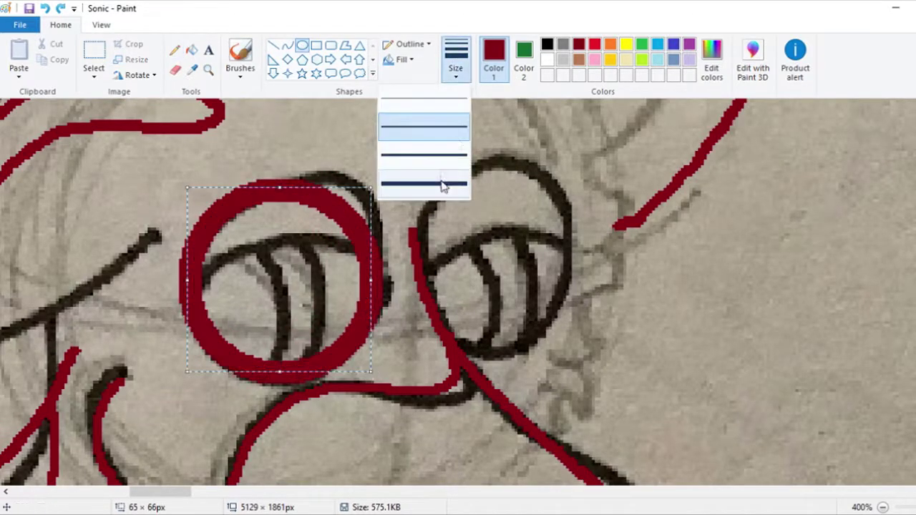
left_click(442, 185)
mouse_move(428, 165)
left_mouse_down()
mouse_move(574, 352)
mouse_move(538, 288)
mouse_move(556, 307)
left_mouse_up()
Draw the jagged cheek fur beside the right eye, from the ear's base down to the snout line.
left_click(208, 70)
right_click(386, 215)
right_click(389, 198)
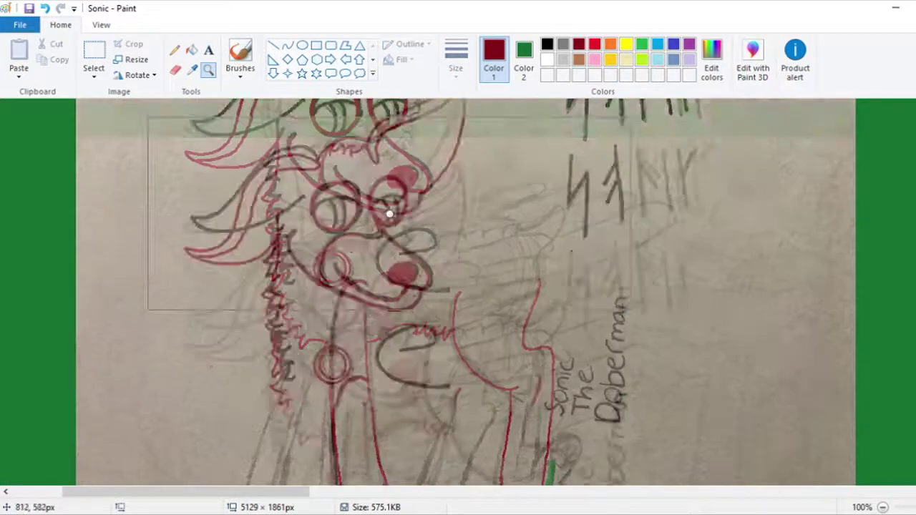
left_click(365, 280)
left_click(425, 344)
left_click(456, 63)
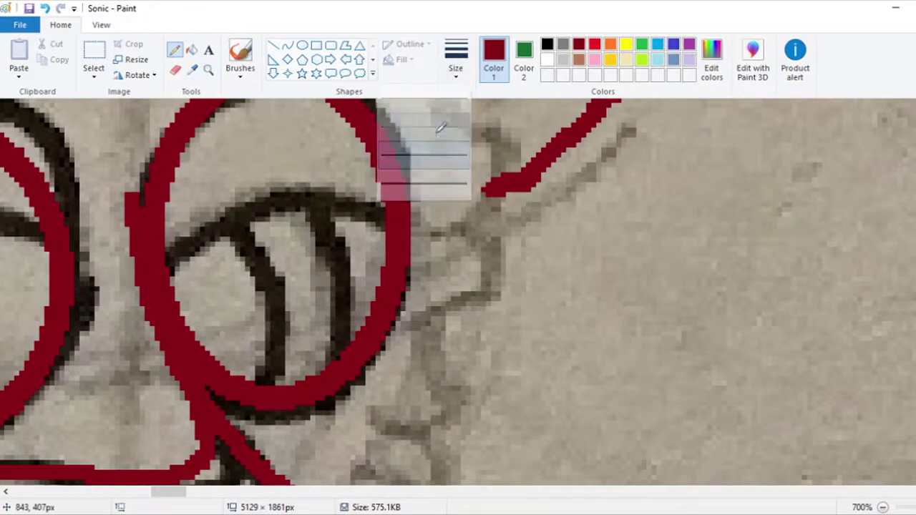
left_click(438, 150)
mouse_move(487, 192)
left_mouse_down()
mouse_move(409, 378)
mouse_move(470, 266)
mouse_move(348, 389)
mouse_move(392, 453)
left_mouse_up()
scroll(408, 379, "down", 2)
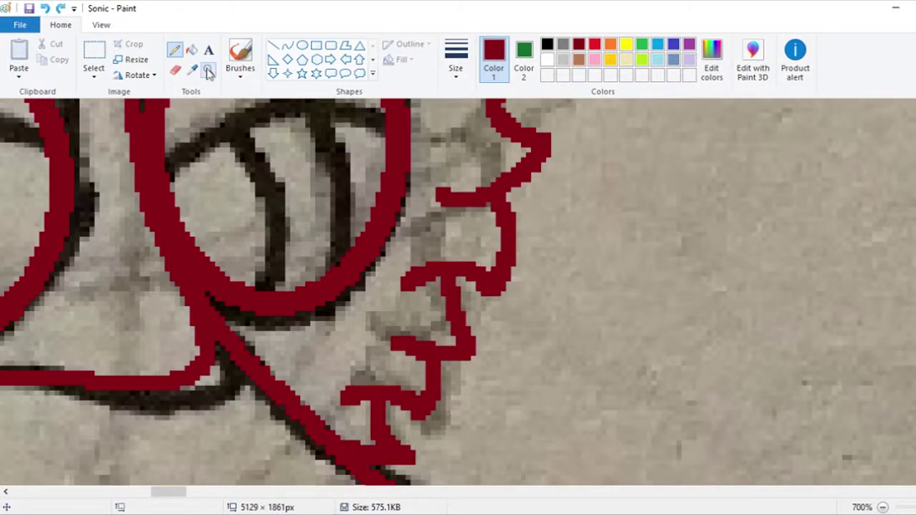
Trace the wing's rounded shoulder and lower edge, with three short overlapping feathers along its inner row.
left_click(208, 69)
right_click(300, 208)
left_click(287, 207)
left_click(300, 205)
left_click(353, 242)
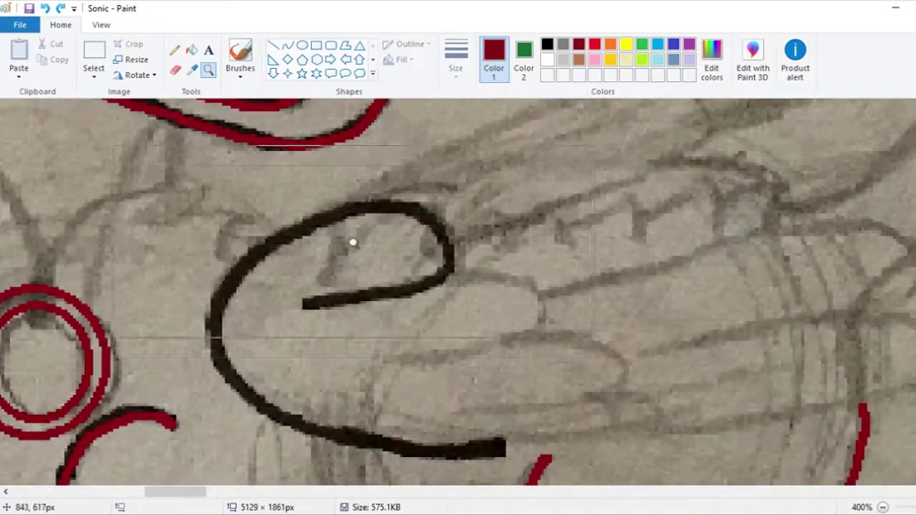
left_click(174, 50)
mouse_move(315, 304)
left_mouse_down()
mouse_move(225, 329)
mouse_move(644, 429)
mouse_move(468, 350)
left_mouse_up()
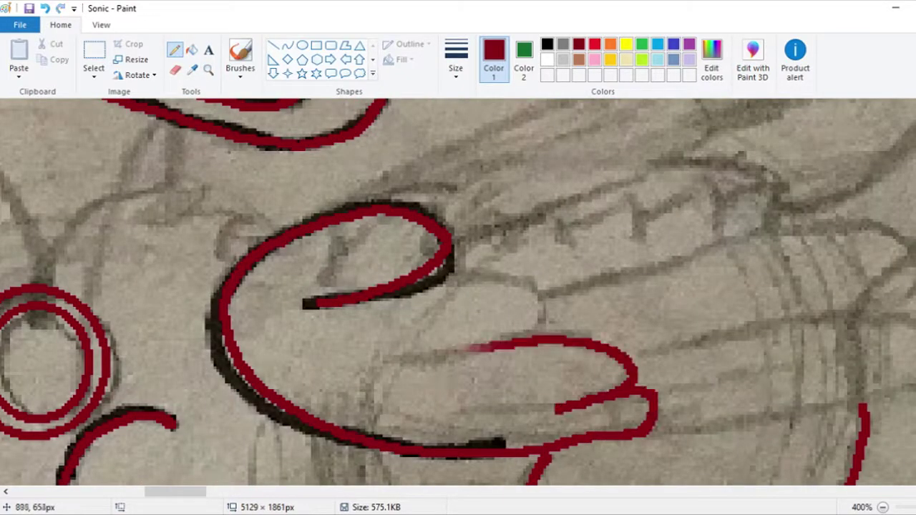
left_click(45, 8)
mouse_move(305, 305)
left_mouse_down()
mouse_move(214, 322)
mouse_move(709, 376)
mouse_move(422, 349)
mouse_move(386, 290)
left_mouse_up()
Try to draw the first long feather running up from the wing's shoulder.
left_click(208, 69)
right_click(401, 301)
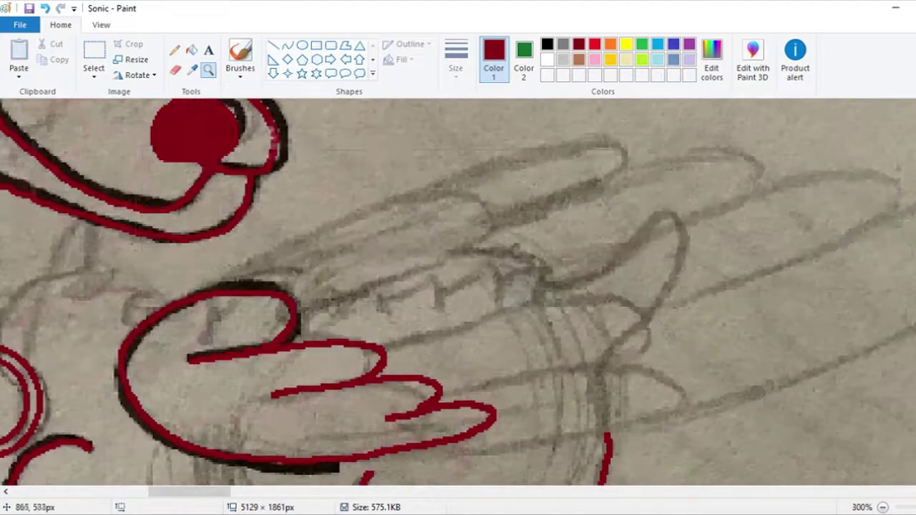
left_click(214, 250)
left_click(173, 49)
scroll(215, 322, "up", 1)
mouse_move(182, 368)
left_mouse_down()
mouse_move(231, 347)
mouse_move(208, 448)
left_mouse_up()
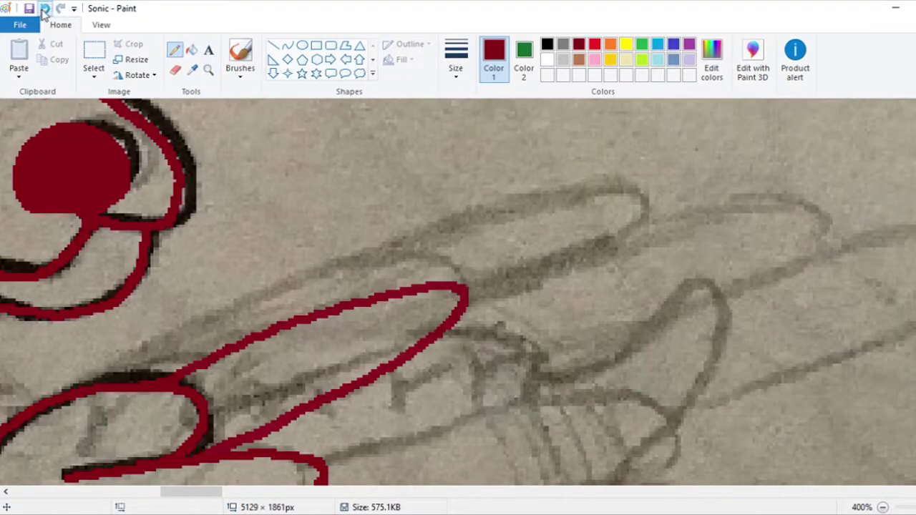
left_click(44, 9)
mouse_move(179, 369)
left_mouse_down()
mouse_move(440, 275)
mouse_move(284, 458)
left_mouse_up()
left_click(44, 8)
left_click_drag(179, 369, 293, 453)
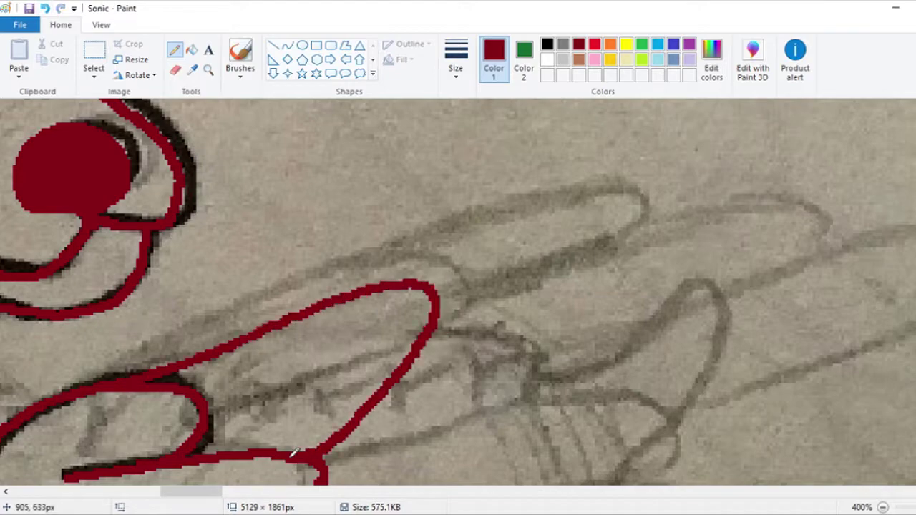
left_click(44, 9)
Draw the wing's middle row of four long overlapping feathers, from the shoulder to the lower edge.
mouse_move(179, 369)
left_mouse_down()
mouse_move(323, 286)
mouse_move(216, 445)
left_mouse_up()
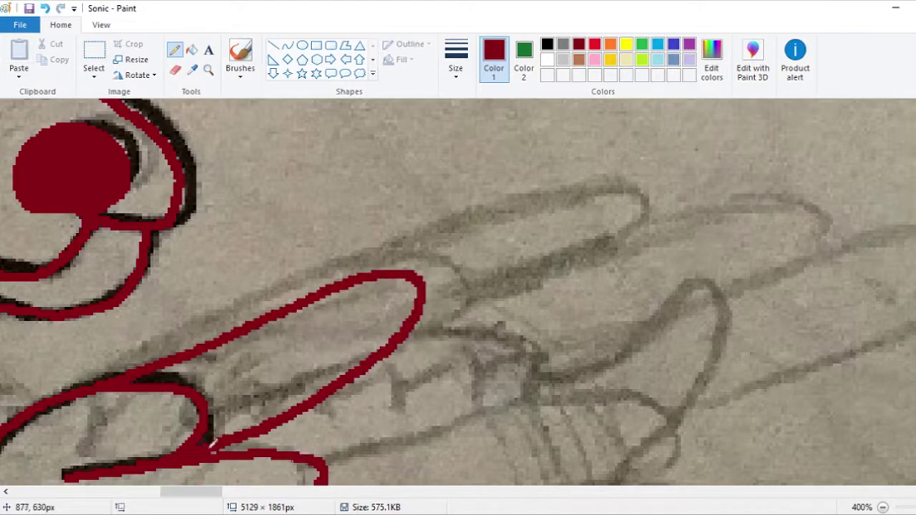
scroll(211, 445, "down", 3)
mouse_move(422, 208)
left_mouse_down()
mouse_move(515, 279)
mouse_move(315, 401)
left_mouse_up()
mouse_move(568, 243)
left_mouse_down()
mouse_move(630, 229)
mouse_move(473, 462)
left_mouse_up()
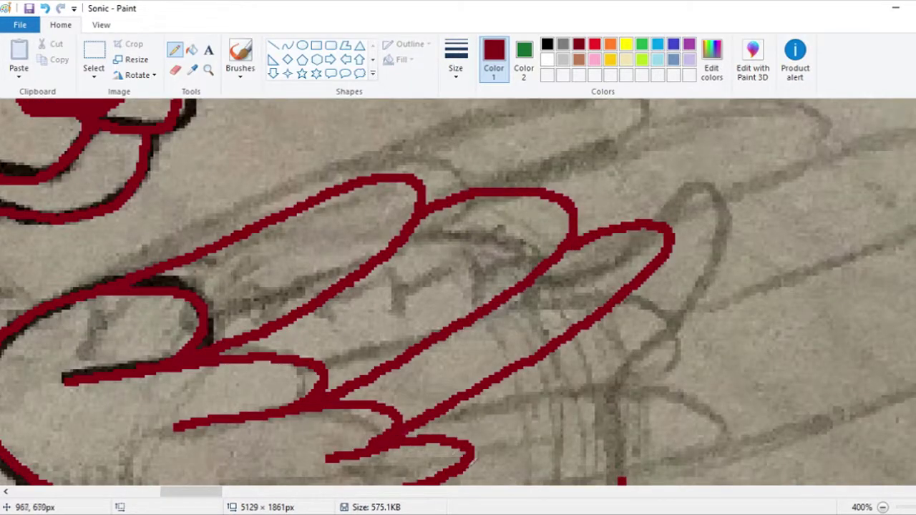
scroll(473, 462, "right", 3)
scroll(472, 462, "down", 3)
left_click_drag(537, 152, 228, 409)
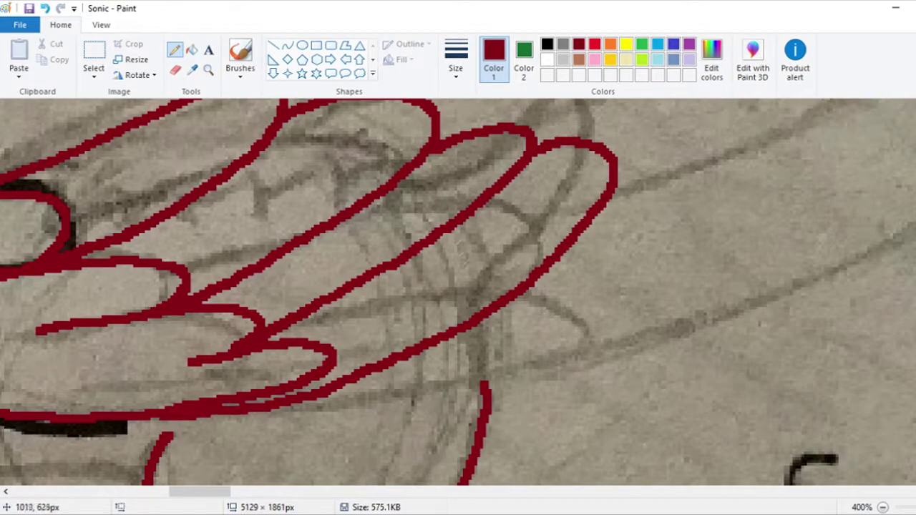
Draw the wing's outer row of three long feathers rising from the tips of the middle row.
scroll(215, 369, "up", 9)
left_click_drag(214, 369, 476, 318)
left_click_drag(655, 159, 531, 423)
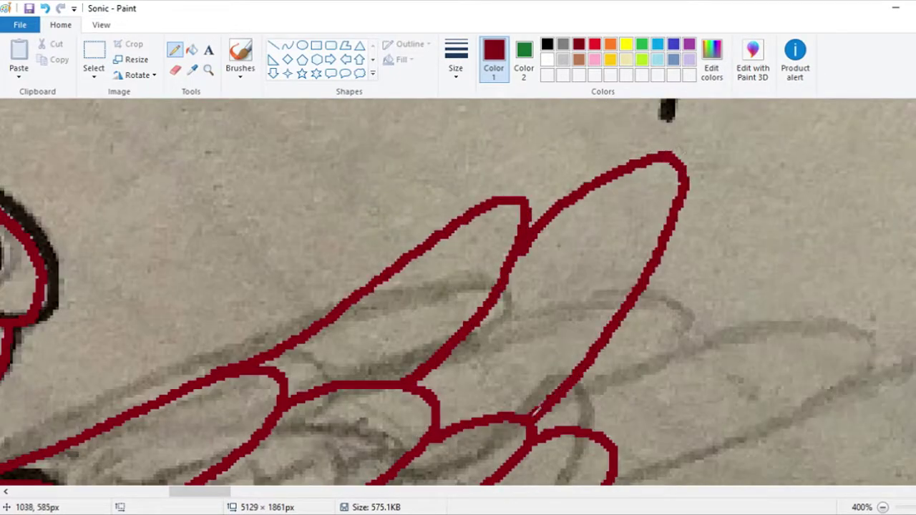
scroll(531, 424, "down", 3)
scroll(531, 424, "right", 3)
scroll(531, 423, "up", 3)
left_click_drag(577, 184, 510, 469)
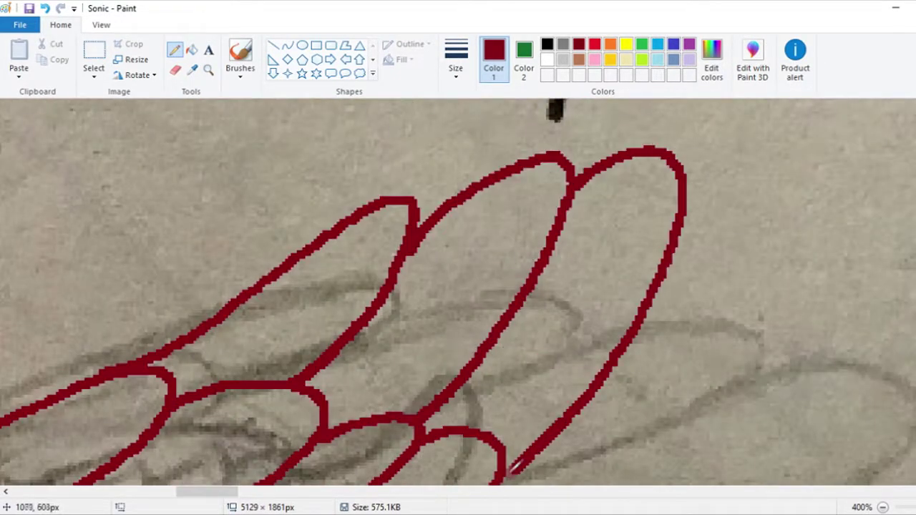
Extend the rump line up to the wing's lower edge and draw a short pointed tail beside it.
left_click(207, 70)
right_click(458, 287)
right_click(458, 286)
left_click(458, 286)
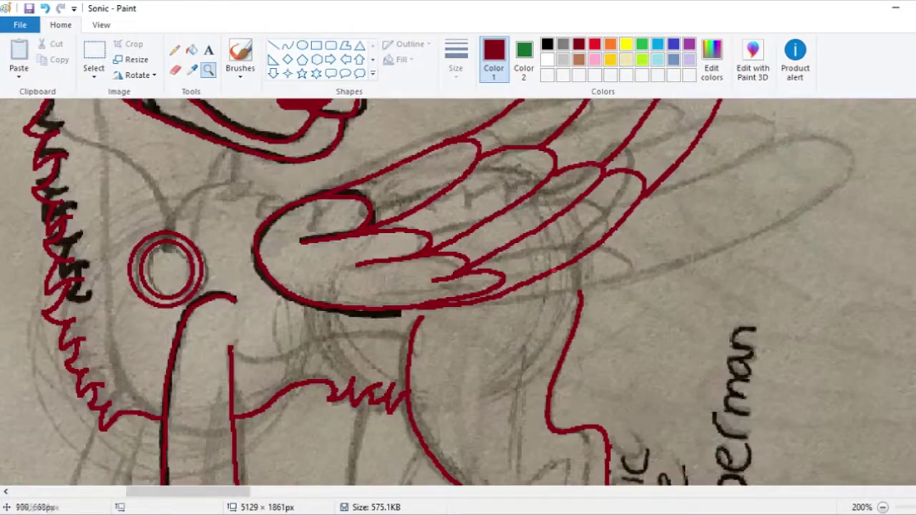
left_click(581, 289)
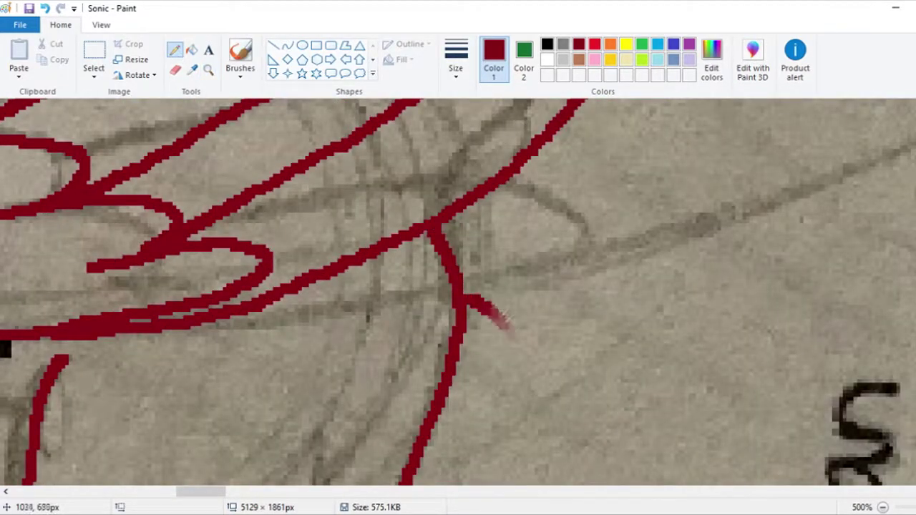
left_click_drag(507, 325, 528, 351)
left_click(45, 8)
left_click_drag(437, 222, 465, 364)
Trace the far front leg's paw with its toe curve and the lower leg edges above it.
left_click(208, 70)
right_click(307, 264)
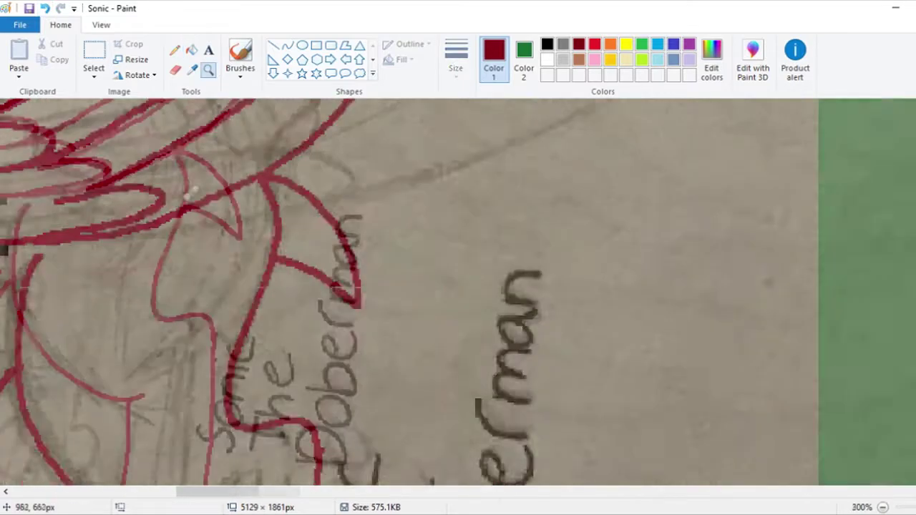
right_click(307, 265)
left_click(458, 286)
left_click(219, 307)
left_click(219, 307)
left_click(176, 52)
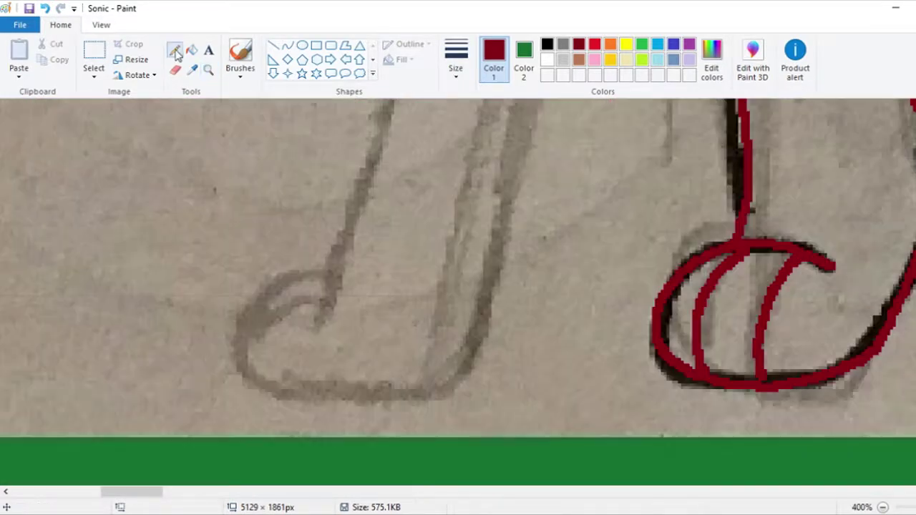
left_click_drag(322, 333, 415, 79)
mouse_move(343, 275)
left_mouse_down()
mouse_move(378, 395)
mouse_move(527, 83)
left_mouse_up()
mouse_move(326, 316)
left_mouse_down()
mouse_move(289, 308)
mouse_move(240, 347)
left_mouse_up()
Try to draw the far front leg's two upper edges freehand from the chest down to the lower leg.
scroll(499, 303, "up", 2)
scroll(499, 303, "up", 8)
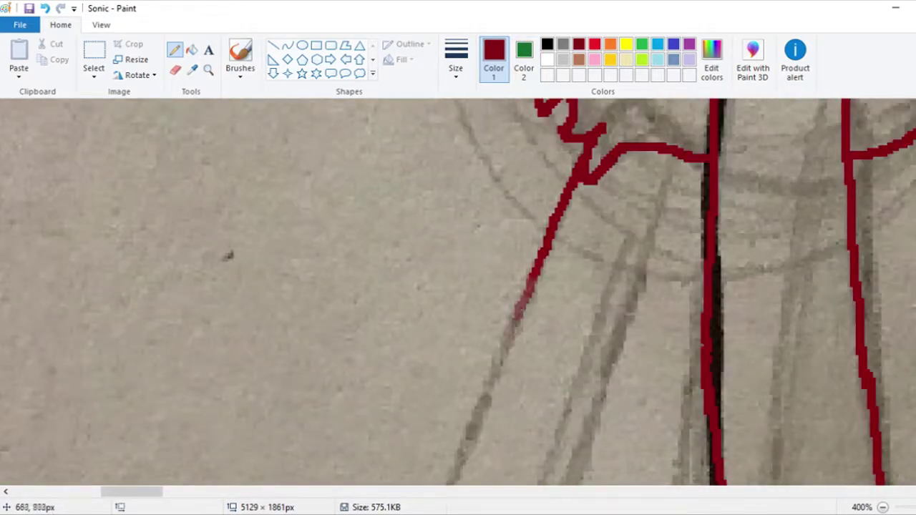
left_click_drag(538, 275, 444, 487)
left_click_drag(673, 157, 563, 486)
scroll(574, 310, "down", 4)
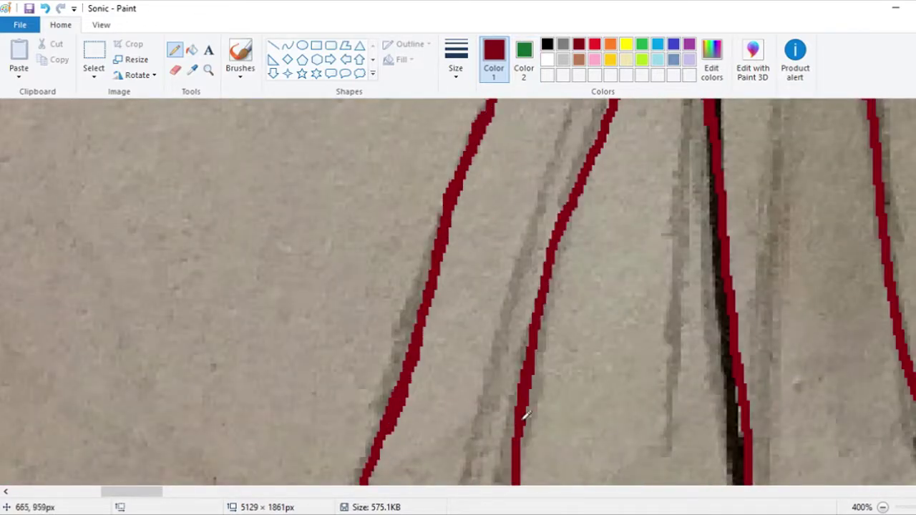
Undo the upper leg stroke and try redrawing both edges upward from the lower leg to the chest.
left_click(44, 8)
left_click_drag(438, 306, 508, 58)
left_click_drag(526, 365, 614, 65)
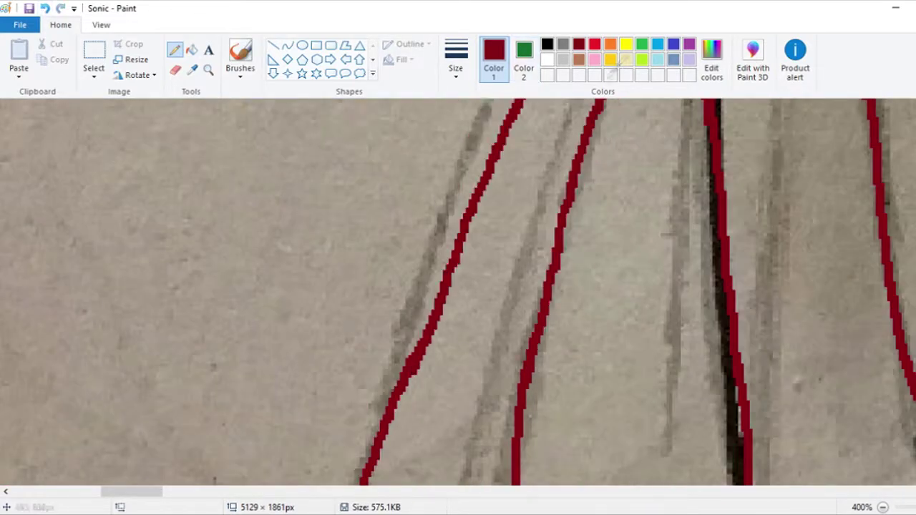
scroll(531, 474, "up", 8)
left_click_drag(529, 476, 617, 252)
scroll(228, 351, "down", 4)
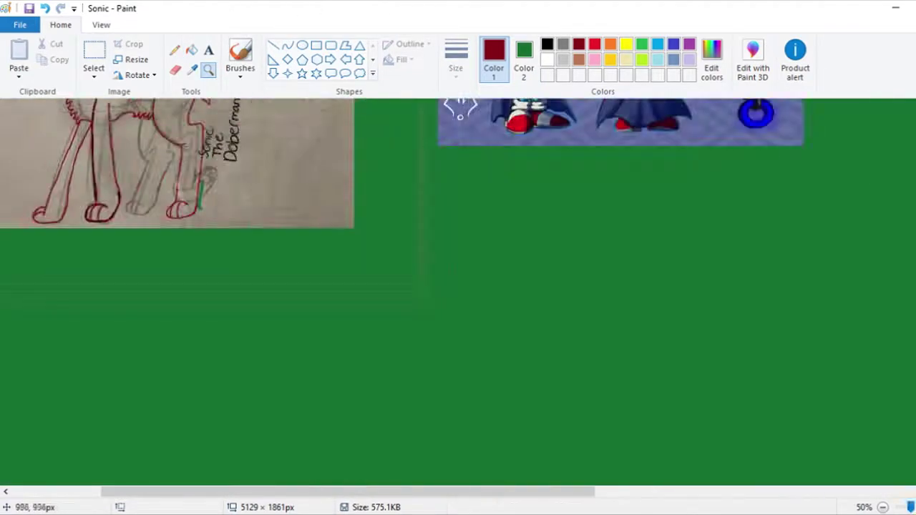
Draw the far front leg's upper edges as two straight lines up to the chest, the front one about 58 × 170 px.
scroll(228, 351, "up", 2)
left_click_drag(418, 367, 501, 134)
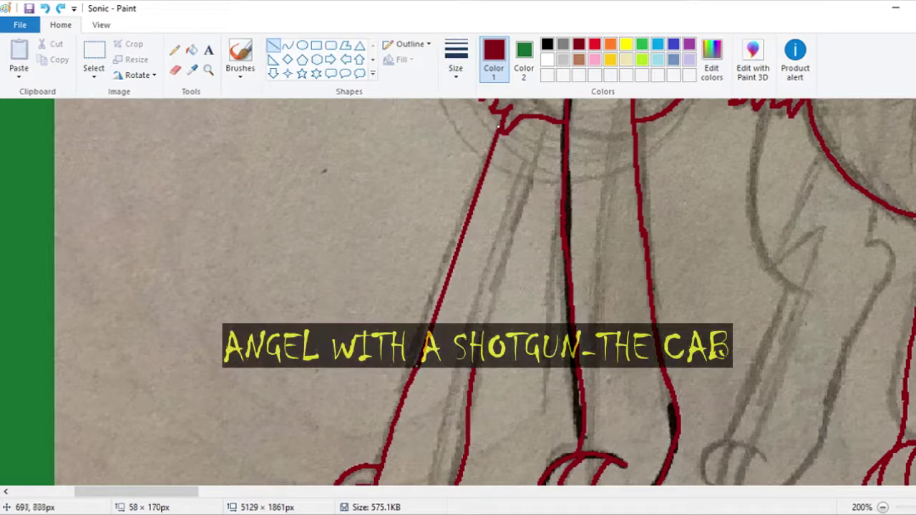
left_click_drag(473, 371, 539, 123)
Redraw the far front leg's lower back edge down to the paw and erase the surplus line around it.
scroll(465, 458, "up", 1)
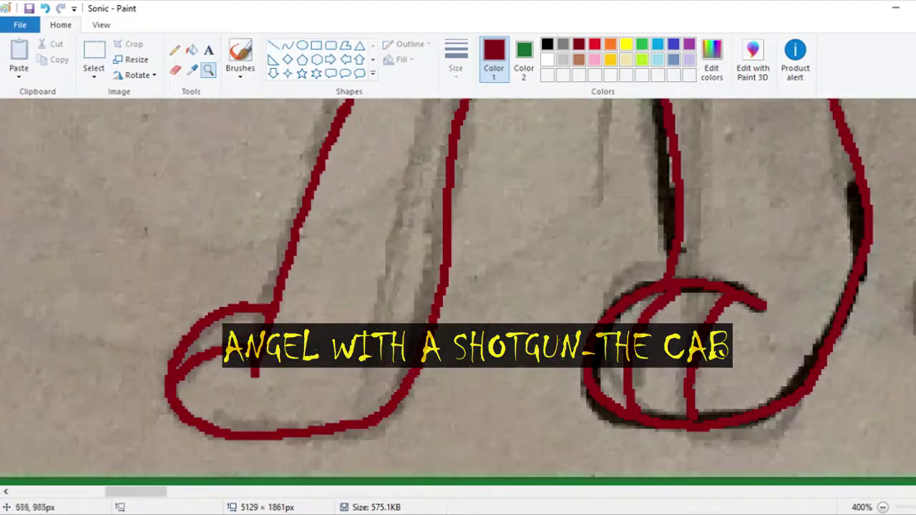
mouse_move(458, 115)
left_mouse_down()
mouse_move(399, 398)
mouse_move(464, 100)
left_mouse_up()
left_click(175, 69)
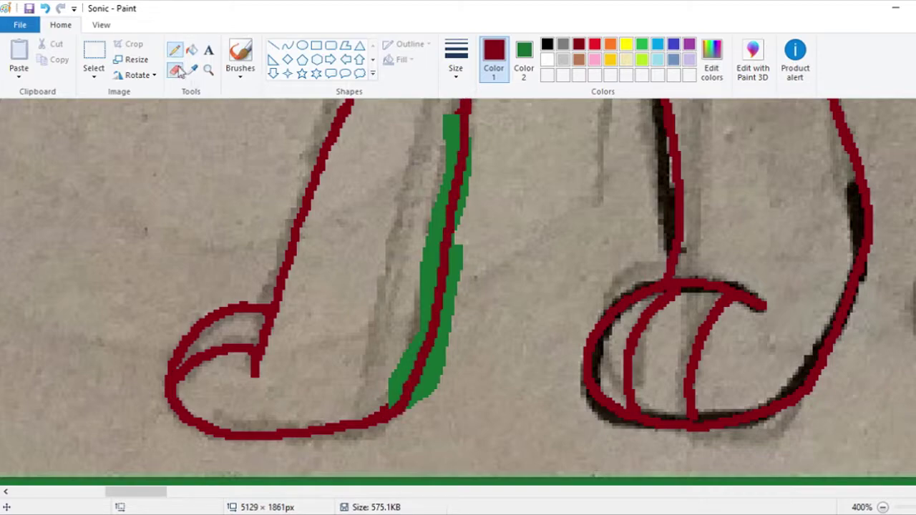
Draw the front neck line down from the jaw, with jagged chest fur leading to the wing's shoulder.
left_click(208, 69)
scroll(219, 286, "down", 3)
scroll(219, 287, "up", 5)
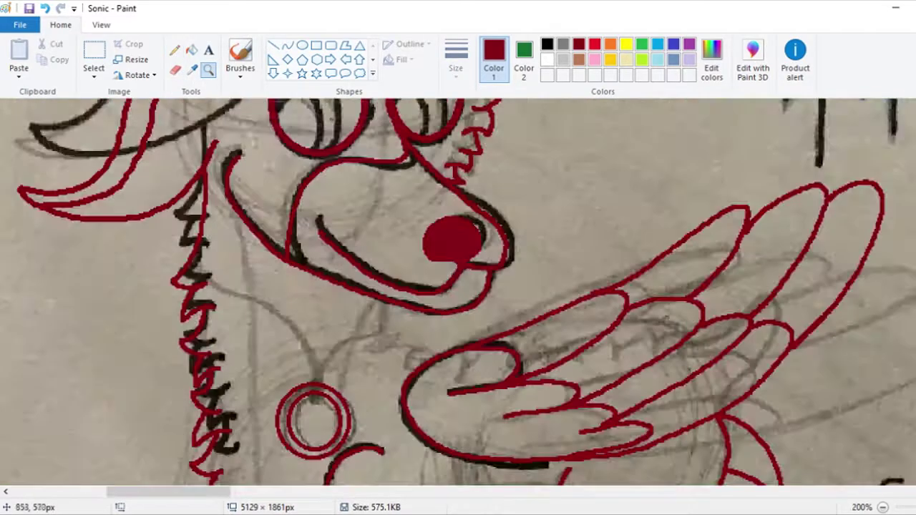
scroll(276, 256, "down", 7)
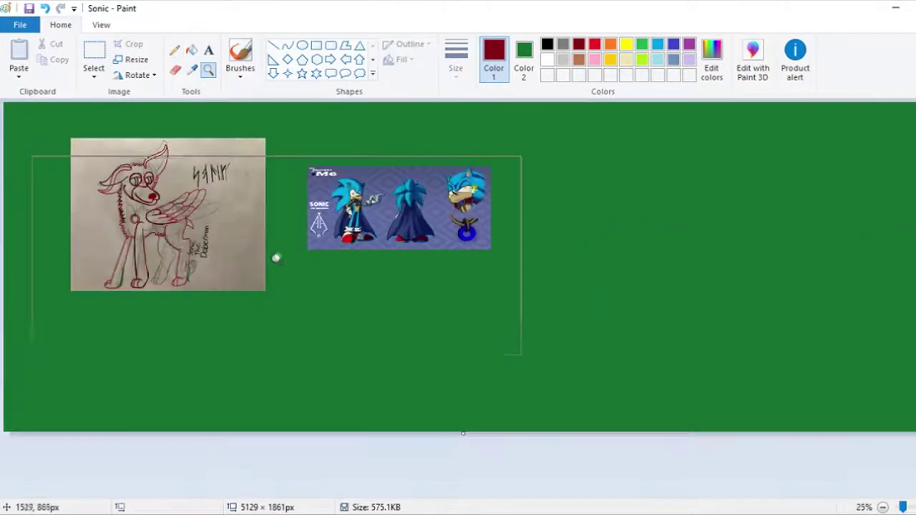
scroll(276, 256, "up", 7)
scroll(458, 287, "up", 2)
left_click(175, 50)
scroll(350, 236, "up", 2)
mouse_move(351, 232)
left_mouse_down()
mouse_move(351, 360)
mouse_move(478, 449)
left_mouse_up()
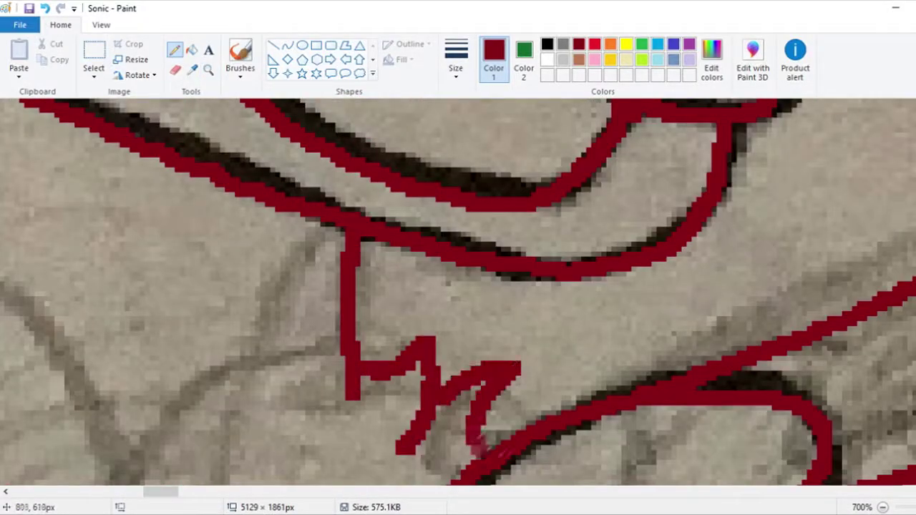
left_click(206, 71)
scroll(106, 198, "down", 3)
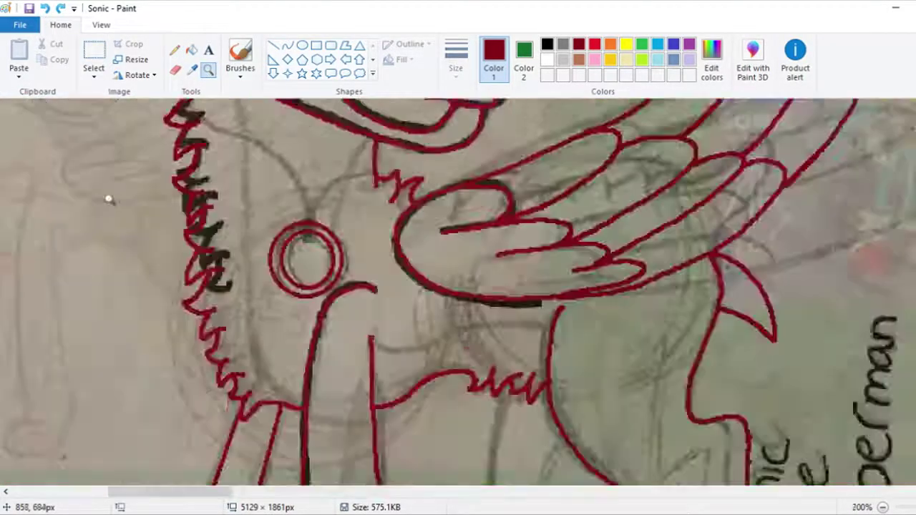
scroll(114, 287, "up", 2)
scroll(129, 401, "up", 1)
scroll(101, 429, "down", 1)
scroll(506, 180, "up", 6)
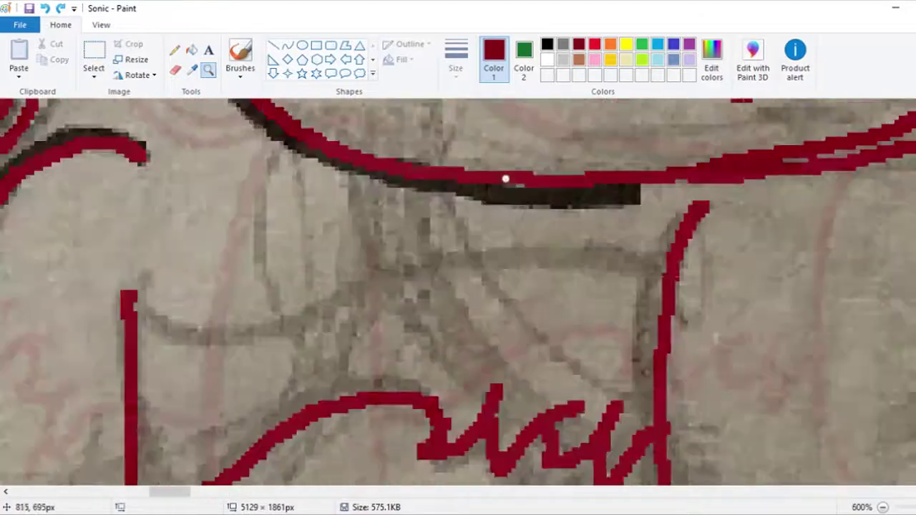
Draw the belly patch's upper edge from the front leg to the thigh, and the chest patch's two side lines down from the head.
left_click(174, 49)
left_click_drag(136, 301, 675, 271)
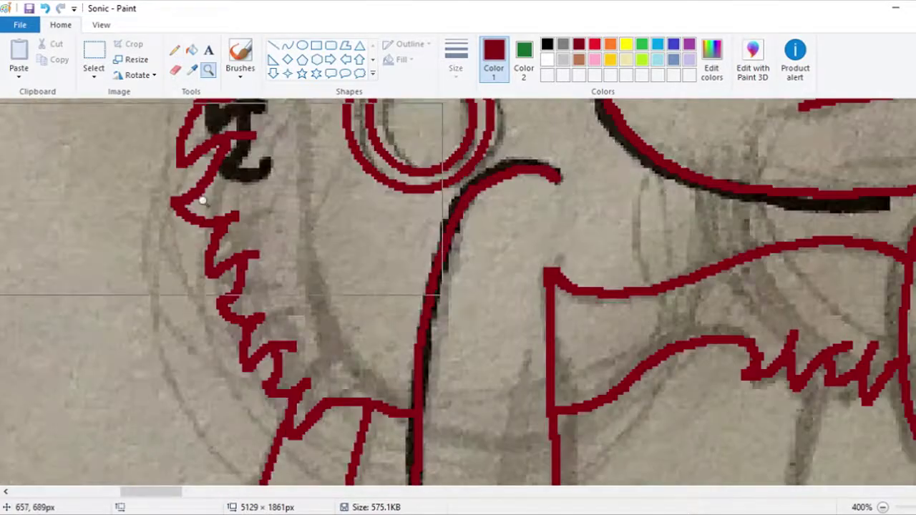
left_click(174, 50)
scroll(303, 246, "up", 2)
scroll(303, 245, "down", 2)
scroll(307, 251, "up", 3)
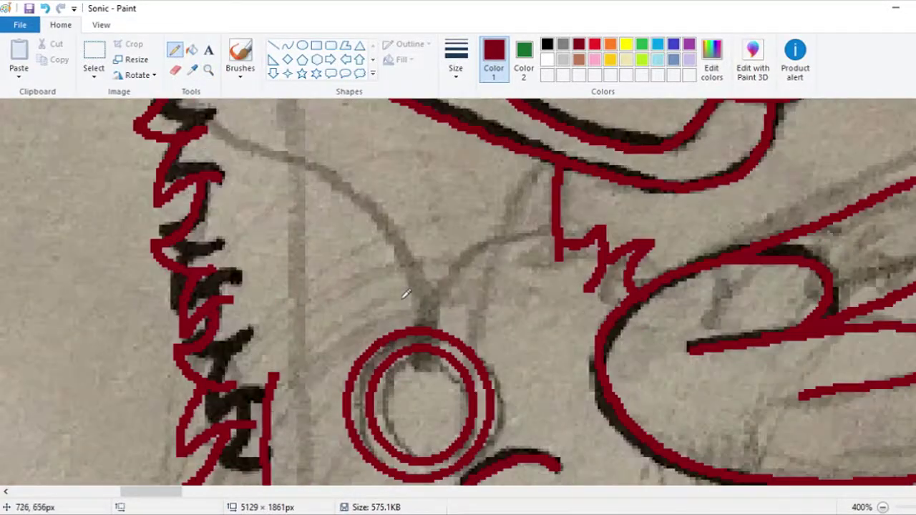
left_click_drag(286, 391, 349, 101)
scroll(308, 171, "up", 2)
scroll(429, 200, "down", 2)
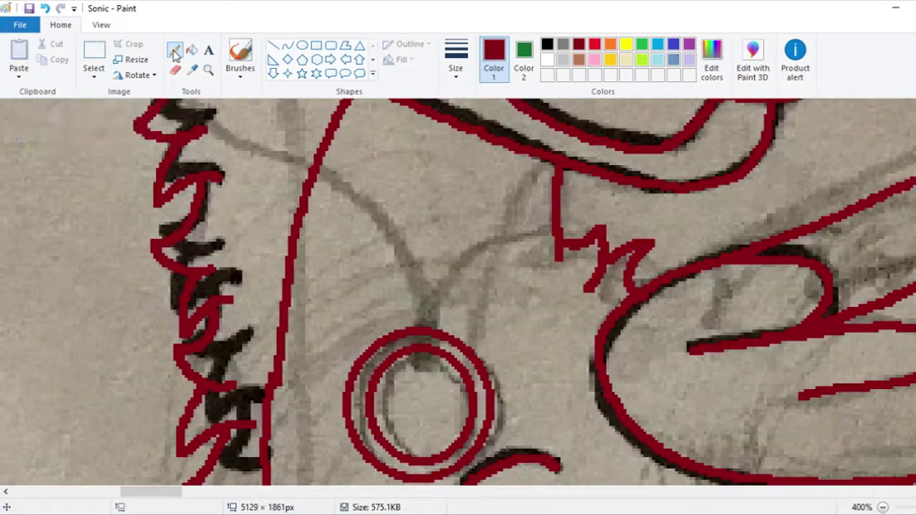
left_click_drag(552, 161, 478, 369)
scroll(501, 347, "down", 3)
scroll(507, 306, "down", 9)
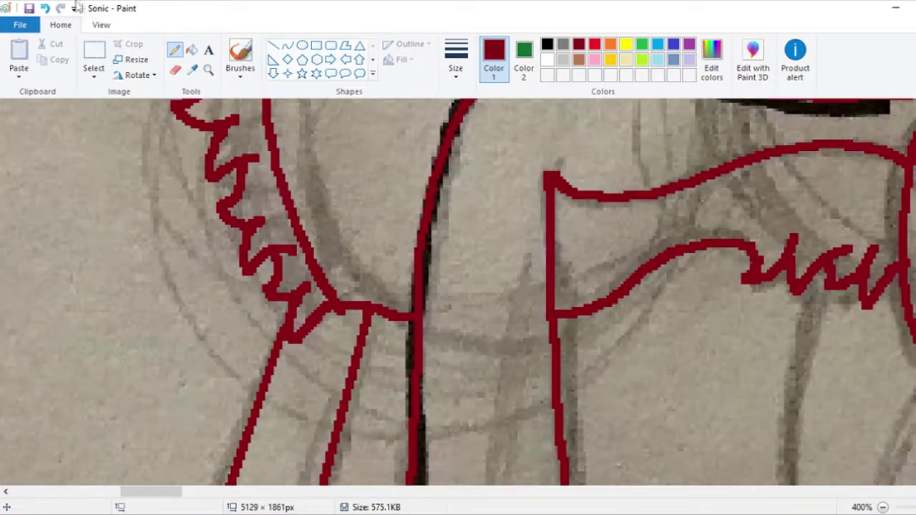
Draw the far hind leg's front edge, curving down from the belly fur along the thigh and continuing with the lower leg toward the paw.
left_click(208, 69)
right_click(372, 258)
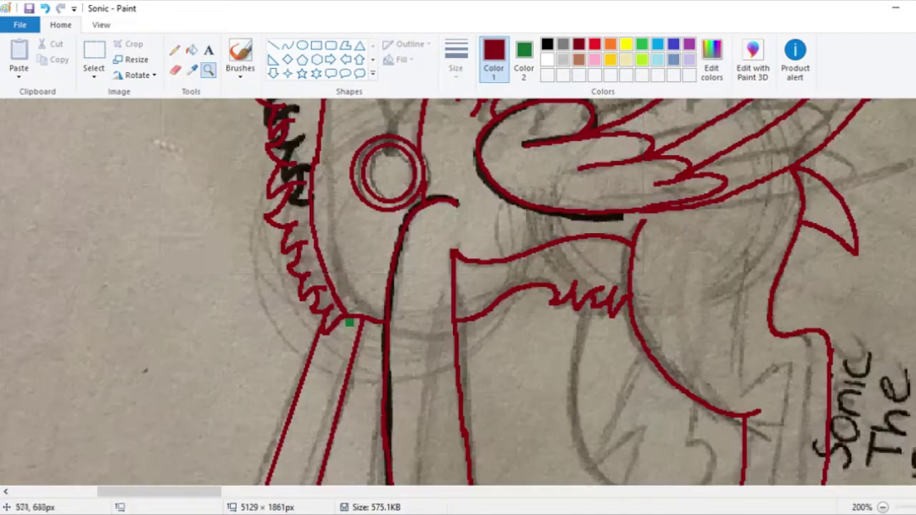
left_click(351, 255)
left_click(456, 61)
left_click(429, 174)
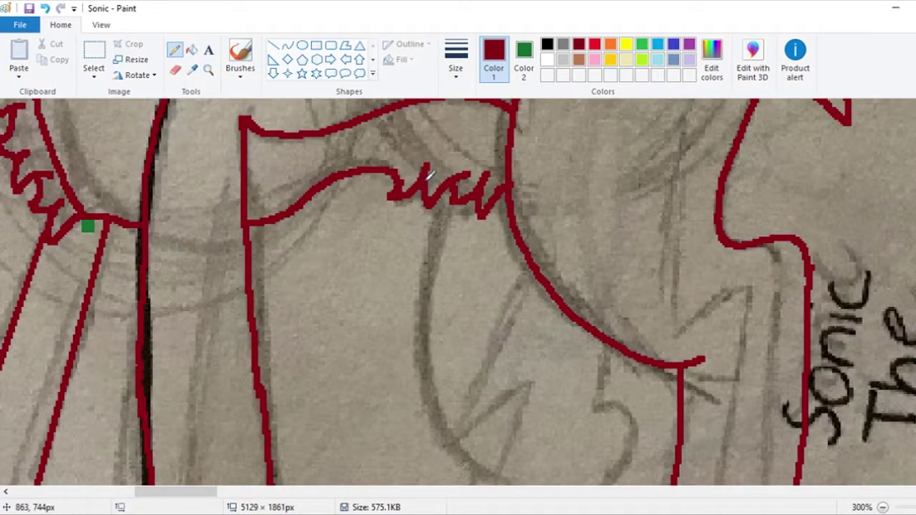
mouse_move(429, 174)
left_mouse_down()
mouse_move(476, 390)
mouse_move(608, 429)
left_mouse_up()
scroll(608, 430, "down", 3)
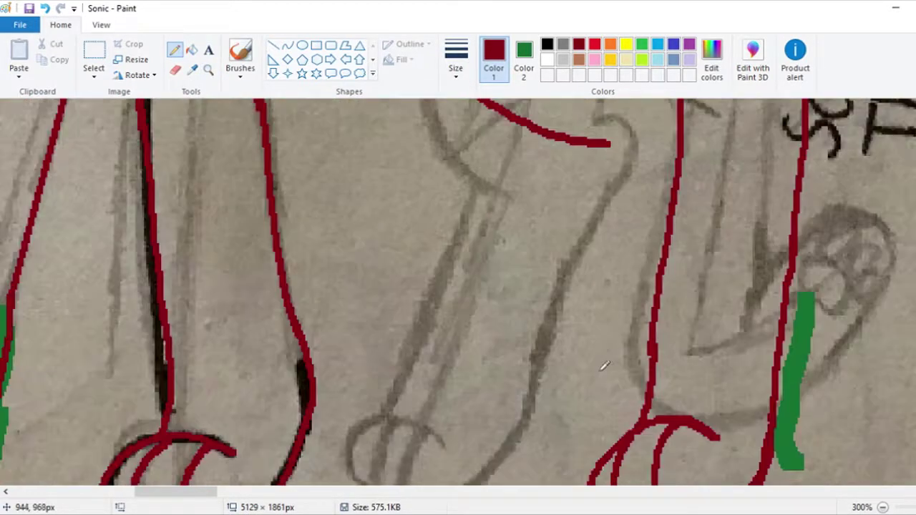
left_click_drag(527, 132, 427, 403)
scroll(427, 402, "up", 3, "ctrl")
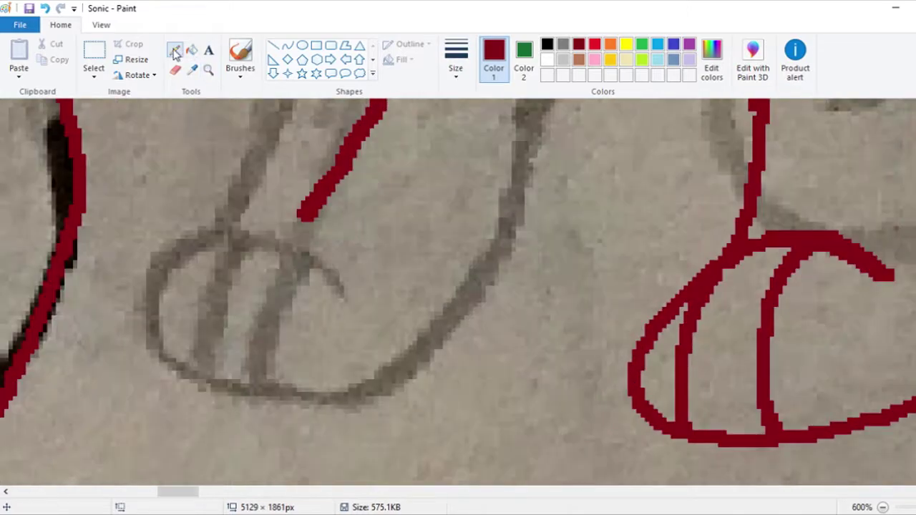
Outline the far hind paw up to the lower leg's back edge, undoing and redrawing the stroke once, and add its toe lines.
mouse_move(444, 294)
left_mouse_down()
mouse_move(251, 358)
mouse_move(698, 96)
left_mouse_up()
left_click(45, 8)
mouse_move(472, 308)
left_mouse_down()
mouse_move(458, 401)
mouse_move(694, 101)
left_mouse_up()
scroll(694, 100, "up", 2)
left_click(208, 69)
scroll(252, 239, "down", 3)
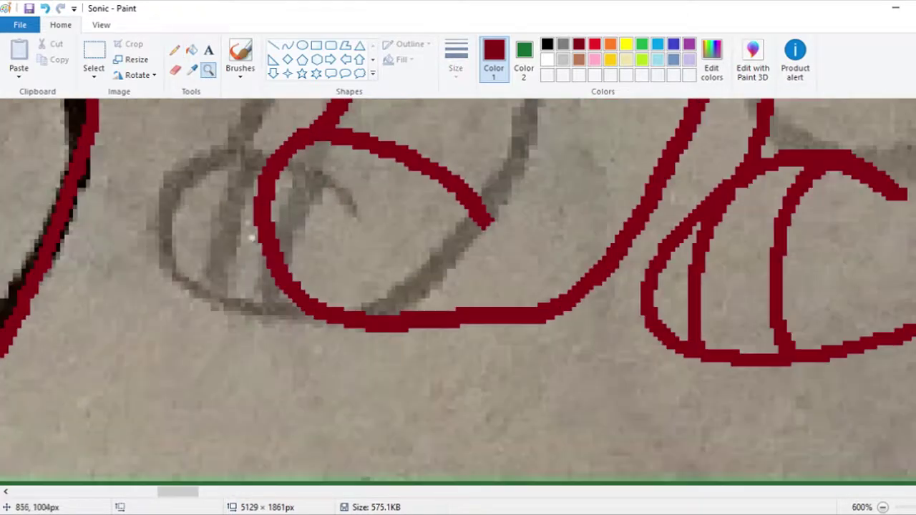
left_click(179, 56)
left_click_drag(429, 186, 386, 314)
Draw the far hind leg's back edge up from the paw to meet the near hind leg below the thigh.
scroll(458, 287, "down", 5)
left_click_drag(749, 101, 709, 390)
scroll(793, 238, "down", 2)
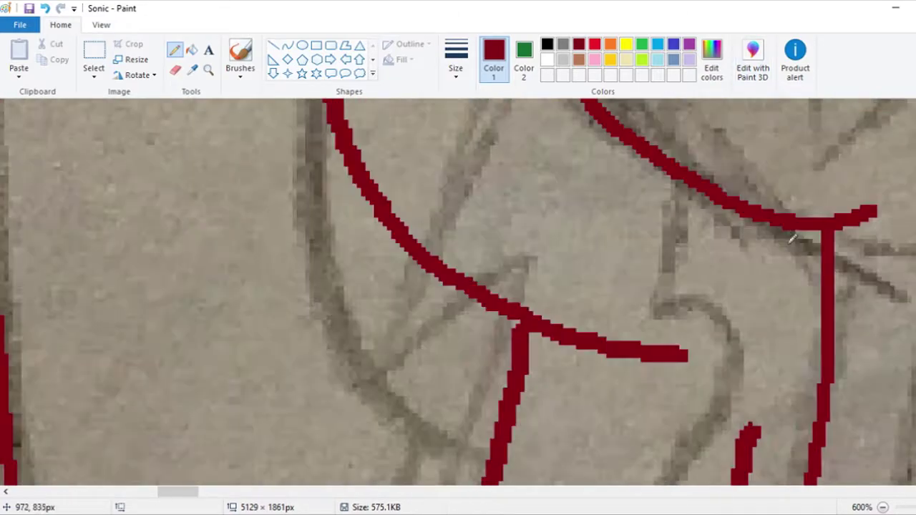
left_click_drag(752, 429, 788, 311)
left_click(207, 69)
scroll(395, 250, "down", 8)
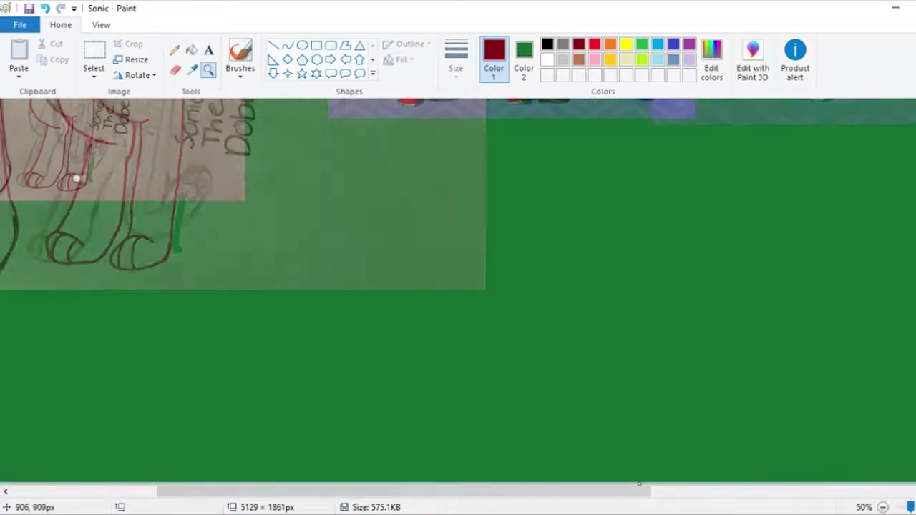
scroll(589, 303, "up", 3)
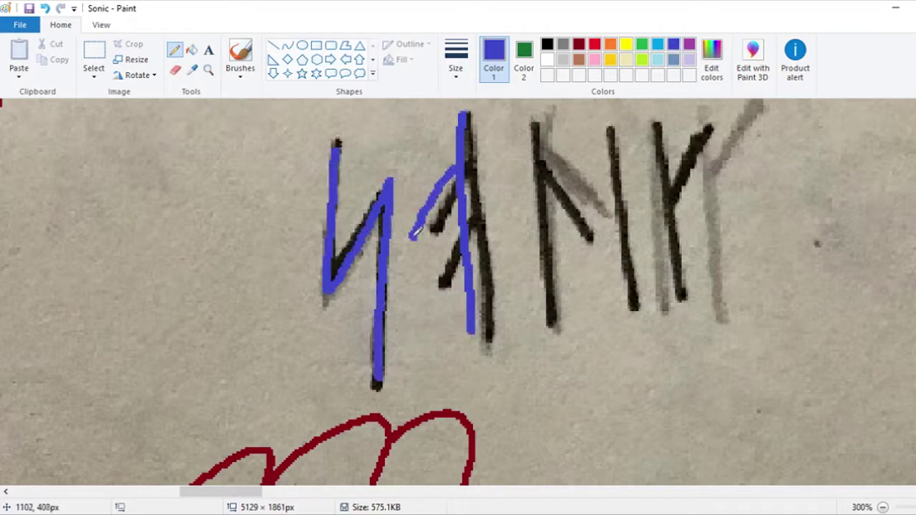
left_click(208, 69)
scroll(303, 248, "down", 4)
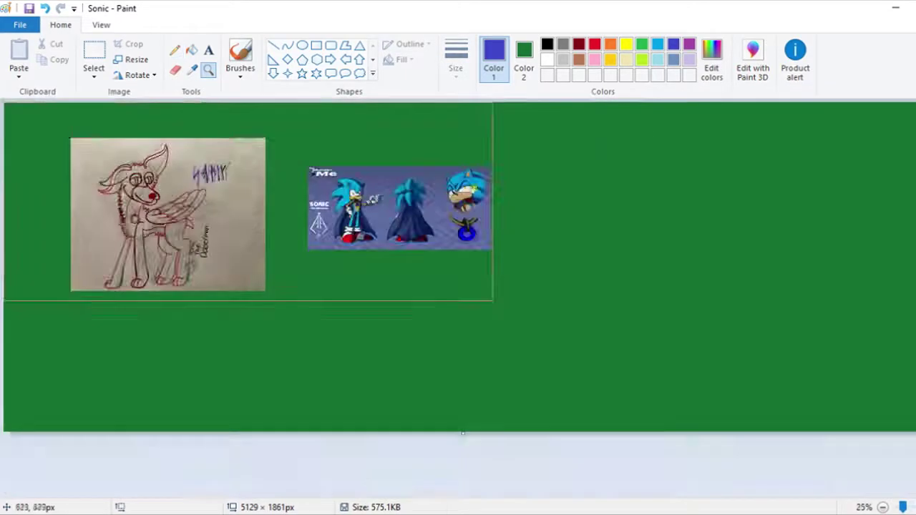
scroll(303, 248, "up", 1)
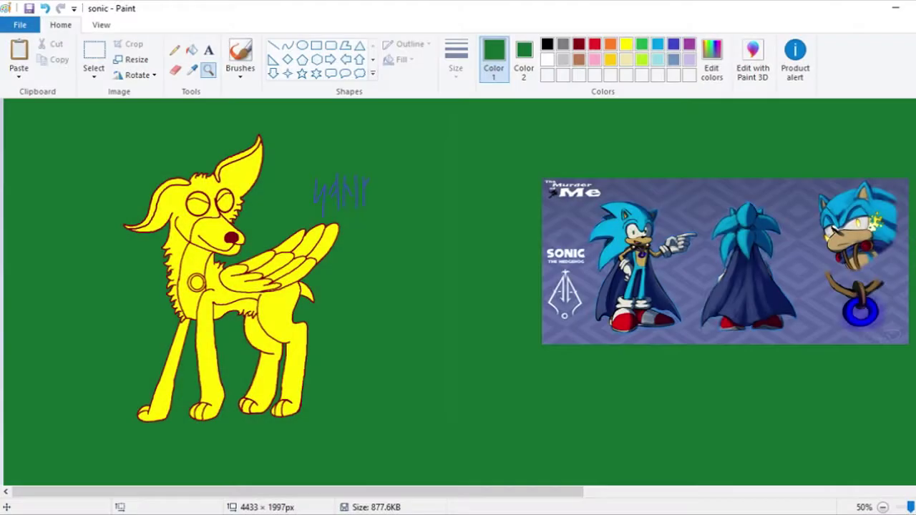
Replace yellow with light blue over the head, both ears and the cheek fur, using the Eraser at its largest size.
scroll(645, 237, "up", 2)
left_click(503, 211)
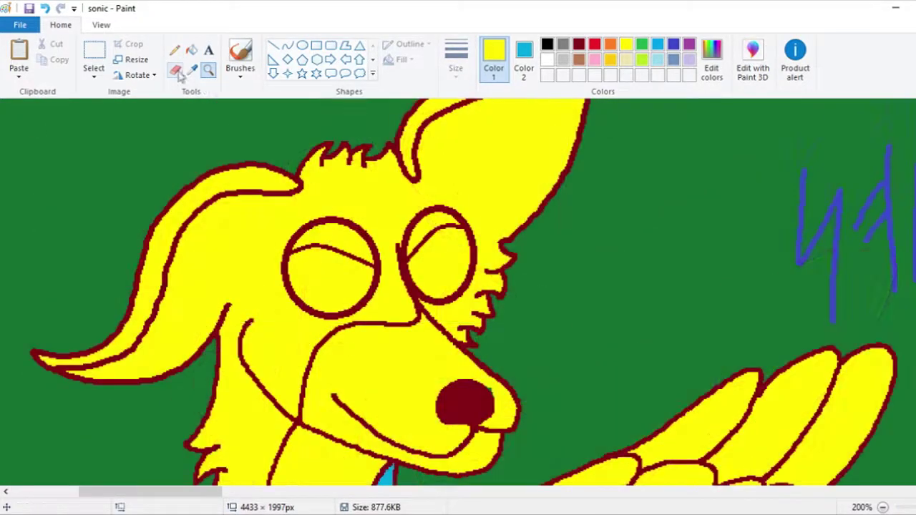
left_click(175, 69)
left_click(456, 61)
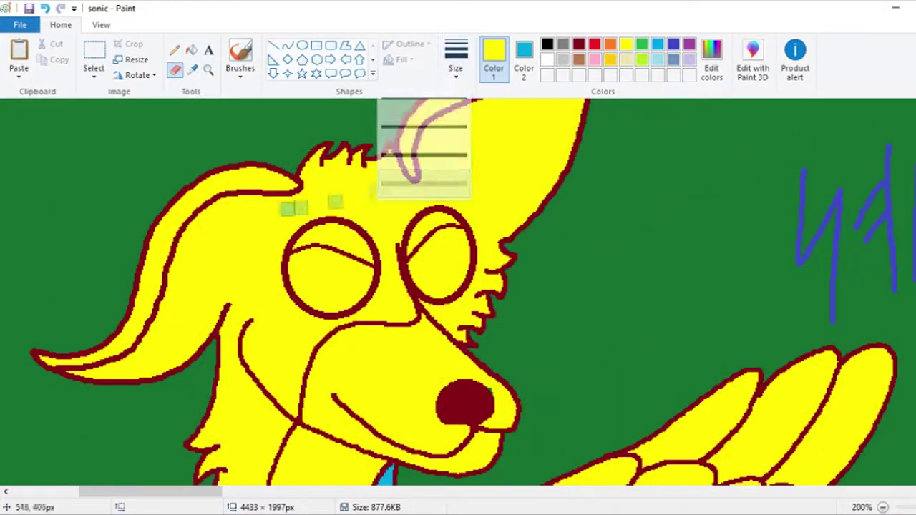
left_click(456, 179)
mouse_move(422, 121)
left_mouse_down()
mouse_move(258, 193)
mouse_move(158, 286)
mouse_move(93, 387)
mouse_move(219, 260)
mouse_move(437, 143)
left_mouse_up()
scroll(437, 143, "up", 2)
mouse_move(444, 208)
left_mouse_down()
mouse_move(538, 237)
mouse_move(477, 344)
left_mouse_up()
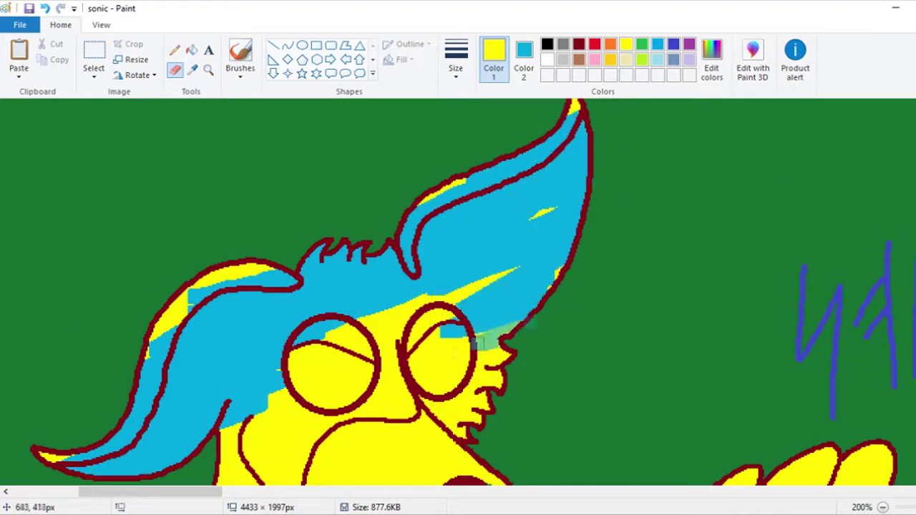
mouse_move(508, 251)
left_mouse_down()
mouse_move(506, 272)
mouse_move(307, 369)
mouse_move(445, 365)
mouse_move(405, 322)
mouse_move(276, 314)
mouse_move(269, 257)
left_mouse_up()
scroll(429, 365, "down", 2)
Replace the remaining yellow with light blue in the jagged fur strip along the neck and chest, down to the far front leg.
scroll(256, 126, "down", 4)
mouse_move(254, 126)
left_mouse_down()
mouse_move(195, 331)
mouse_move(251, 270)
left_mouse_up()
scroll(195, 331, "down", 2)
scroll(208, 75, "up", 6)
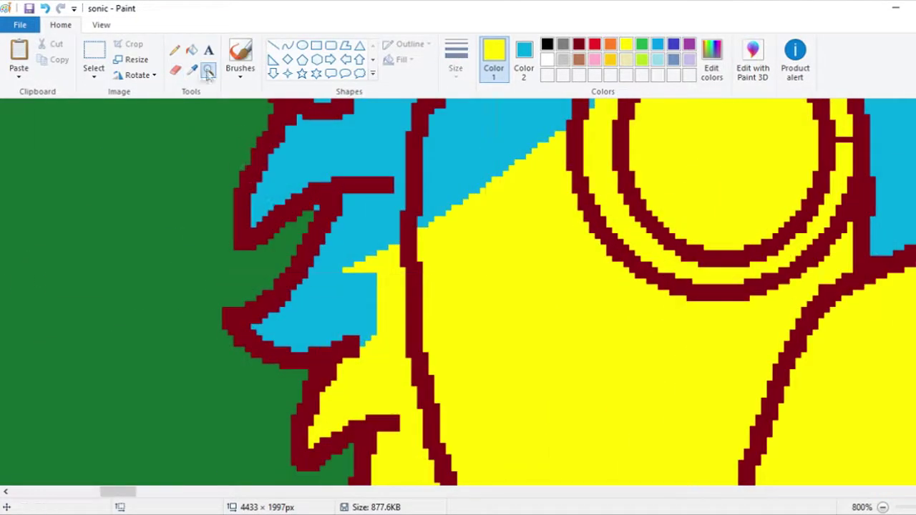
left_click(208, 70)
scroll(207, 166, "down", 5)
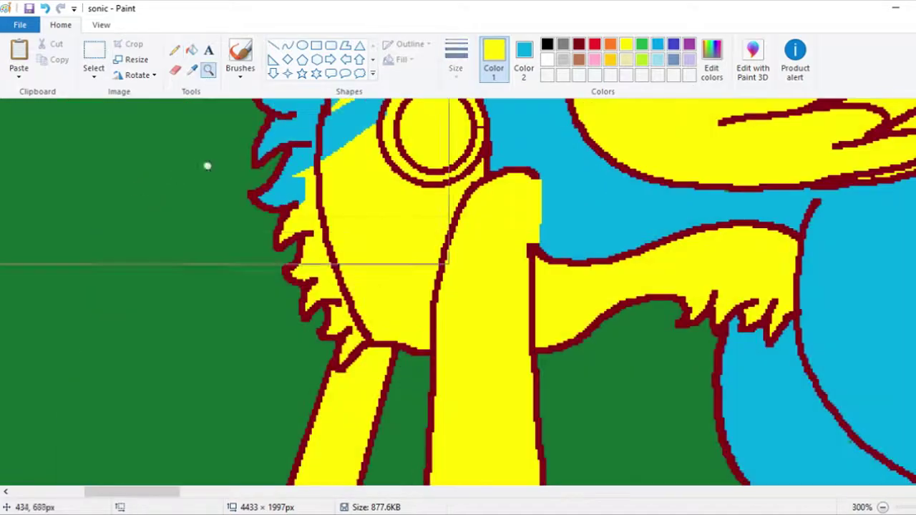
left_click_drag(297, 204, 303, 371)
Fill both eyes, both eyelids and the rims of the two ears with solid yellow.
left_click(191, 52)
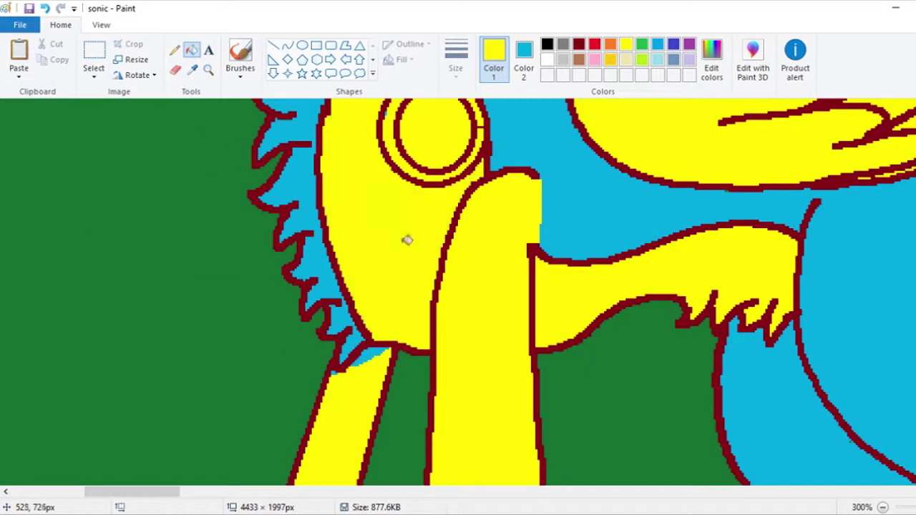
scroll(401, 244, "up", 10)
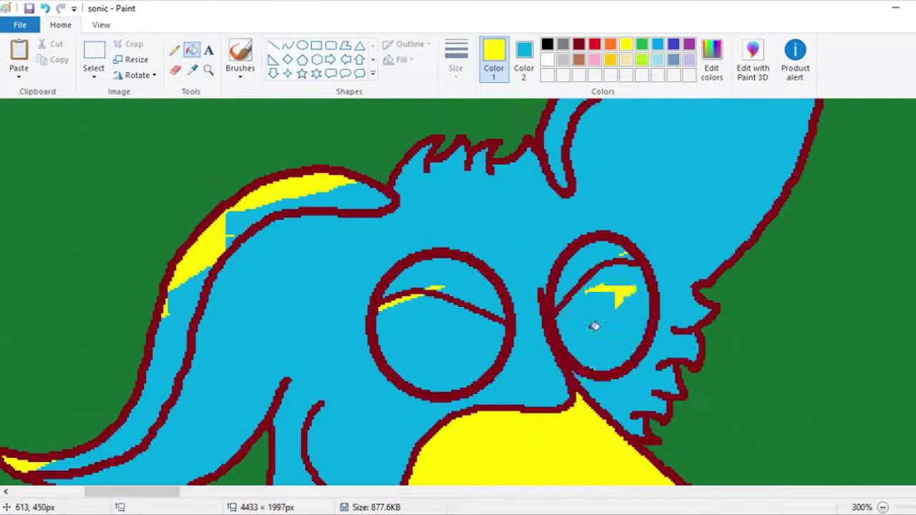
left_click(594, 327)
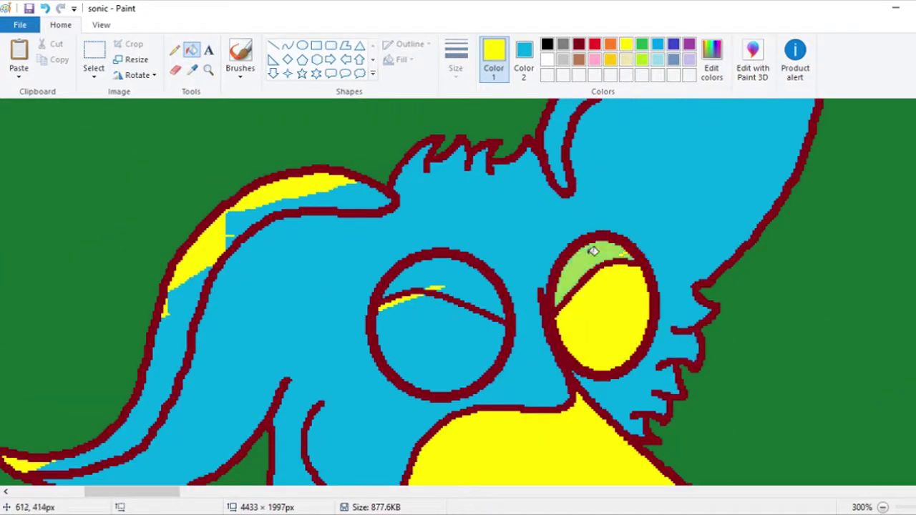
left_click(594, 249)
left_click(420, 335)
left_click(479, 268)
left_click(207, 244)
scroll(624, 246, "up", 3)
left_click(624, 245)
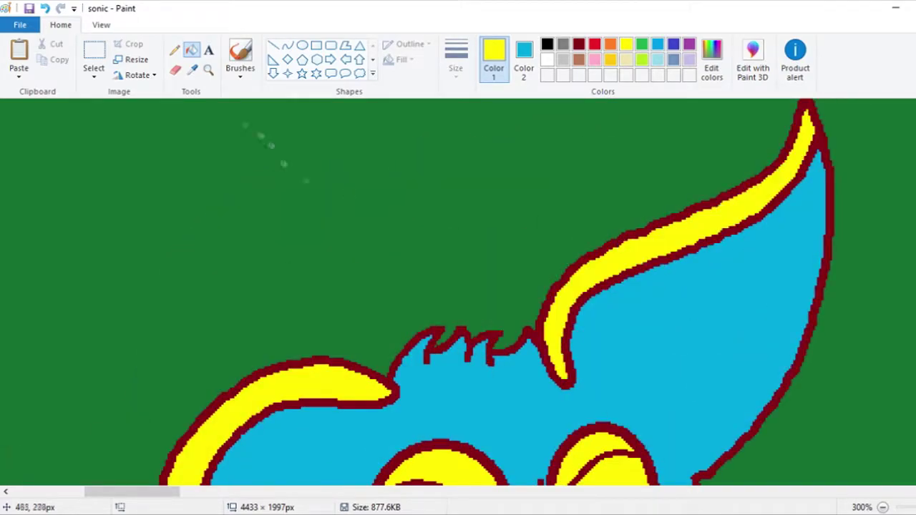
Recolor the character's dark red line art black with the Fill tool.
left_click(209, 70)
scroll(291, 286, "down", 3)
left_click(290, 286)
right_click(370, 231)
scroll(170, 236, "up", 2)
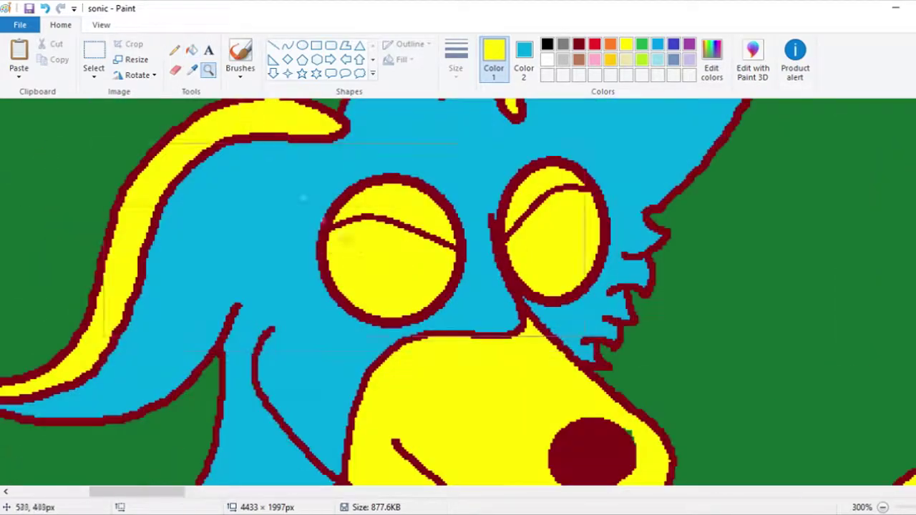
left_click(547, 44)
left_click(392, 321)
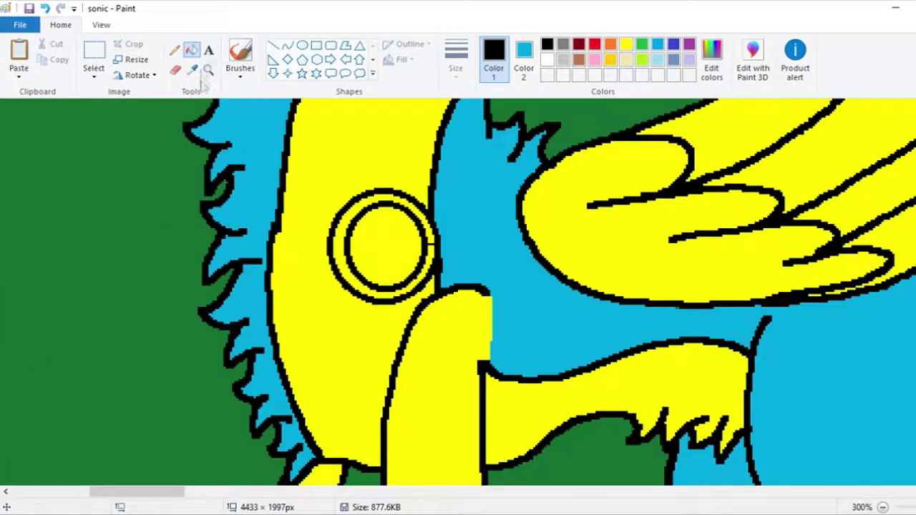
Sample the dark blue of the ring pendant in the reference sheet and fill the ring on the character's chest with it.
scroll(376, 247, "up", 2)
left_click(194, 74)
left_click(423, 164)
scroll(698, 279, "down", 5)
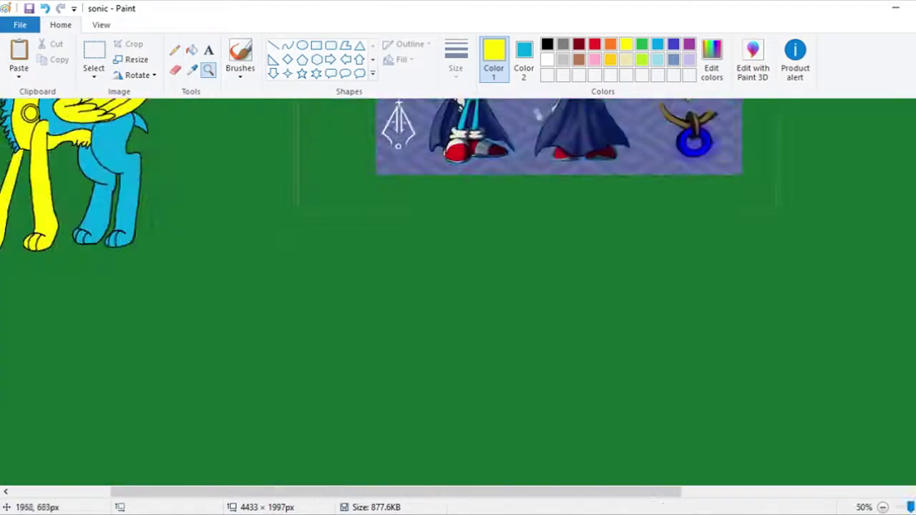
left_click(695, 143)
left_click(448, 275)
scroll(448, 275, "down", 3)
scroll(286, 236, "up", 3)
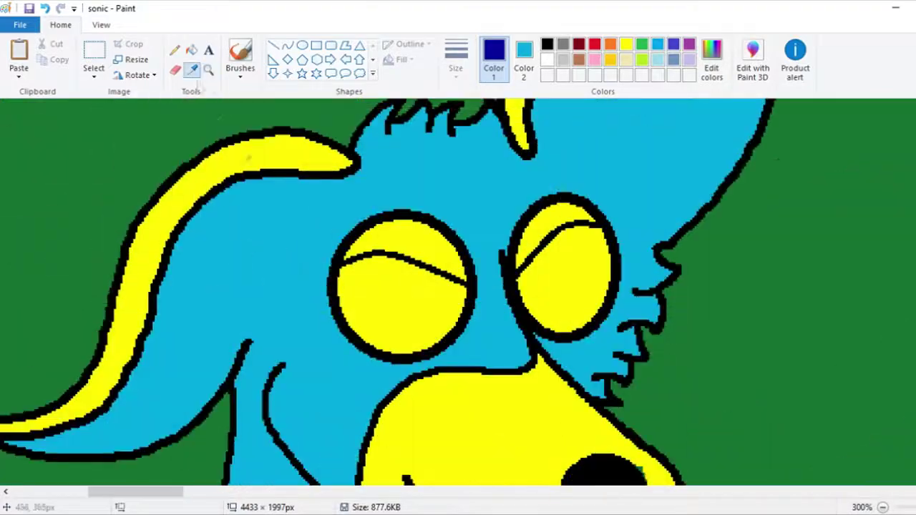
Mix a darker teal custom color as Color 2 and recolor the light blue fur with it.
left_click(524, 61)
left_click(712, 61)
left_click(514, 360)
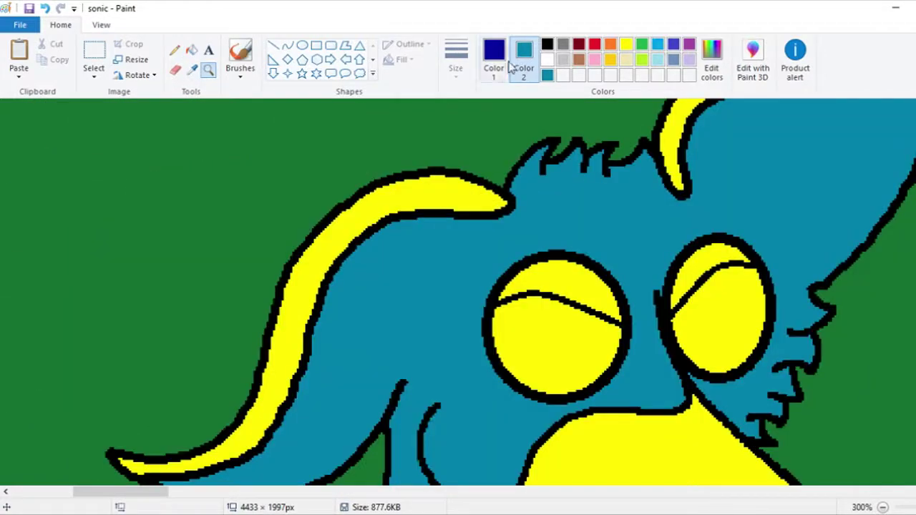
Mix a deeper teal custom color as Color 2 and paint it over the yellow of the whole wing with the Eraser.
left_click(724, 71)
left_click(570, 360)
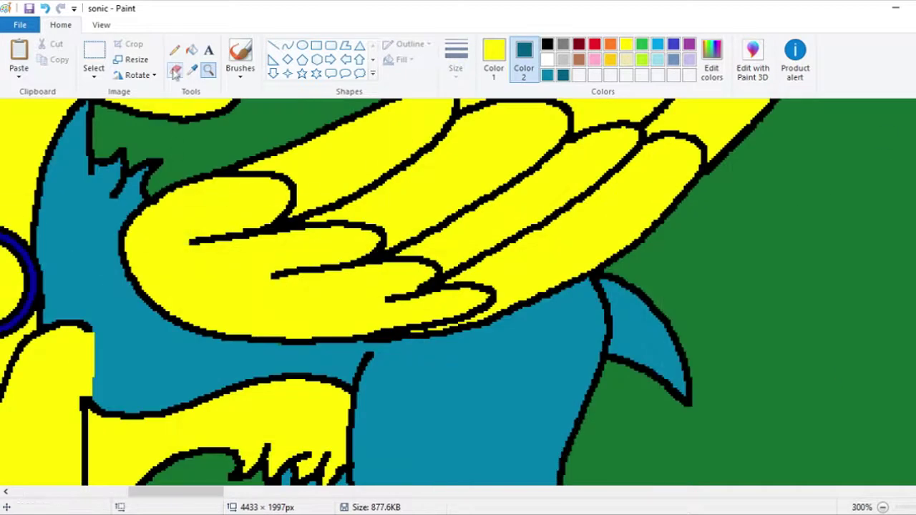
mouse_move(301, 165)
left_mouse_down()
mouse_move(286, 214)
mouse_move(329, 261)
left_mouse_up()
left_click(208, 70)
left_click(297, 358)
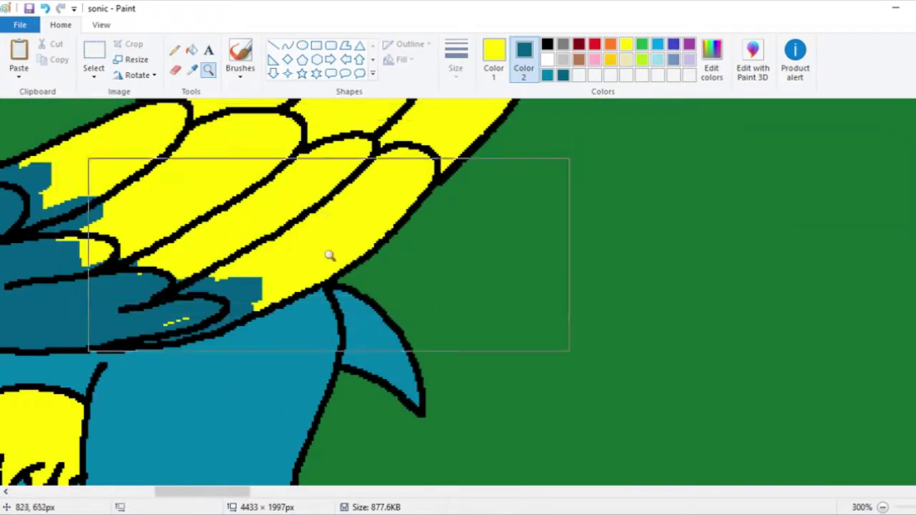
mouse_move(286, 172)
left_mouse_down()
mouse_move(186, 300)
mouse_move(322, 358)
left_mouse_up()
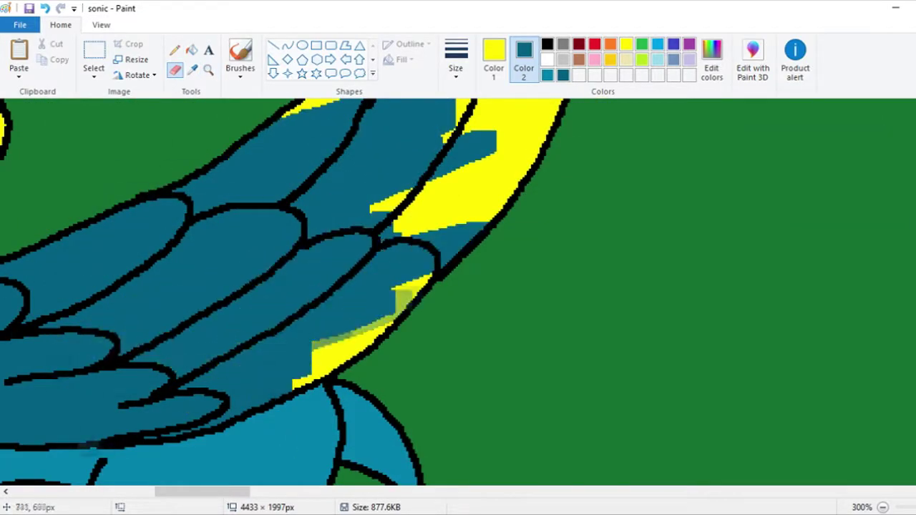
scroll(287, 286, "up", 2)
mouse_move(429, 301)
left_mouse_down()
mouse_move(558, 186)
mouse_move(301, 193)
left_mouse_up()
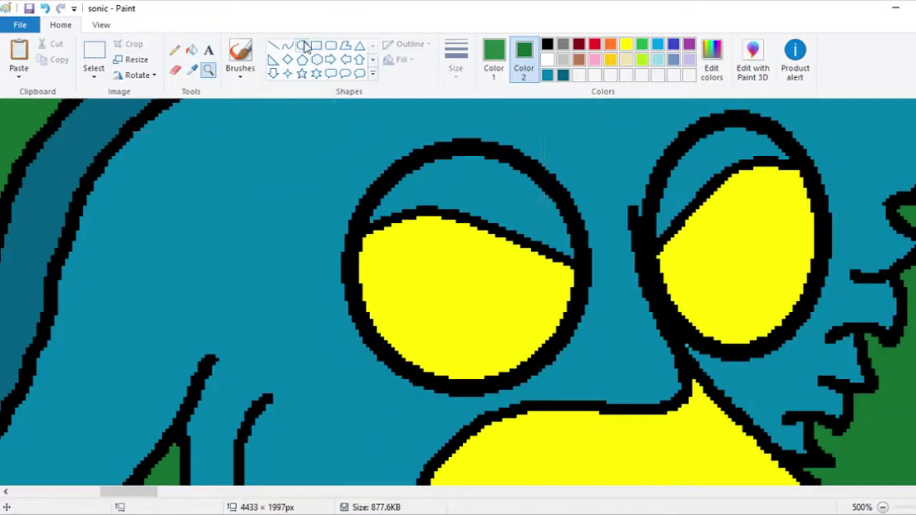
Draw a green ellipse about 39 × 66 px over the large eye, shift it toward the eye's outer edge and fill the iris green.
left_click_drag(369, 155, 506, 386)
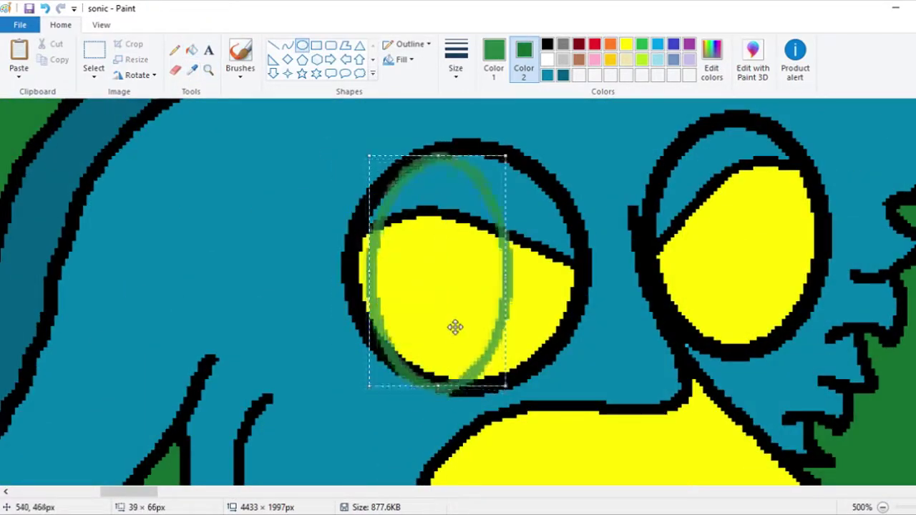
left_click_drag(455, 327, 419, 327)
left_click(191, 49)
left_click(423, 271)
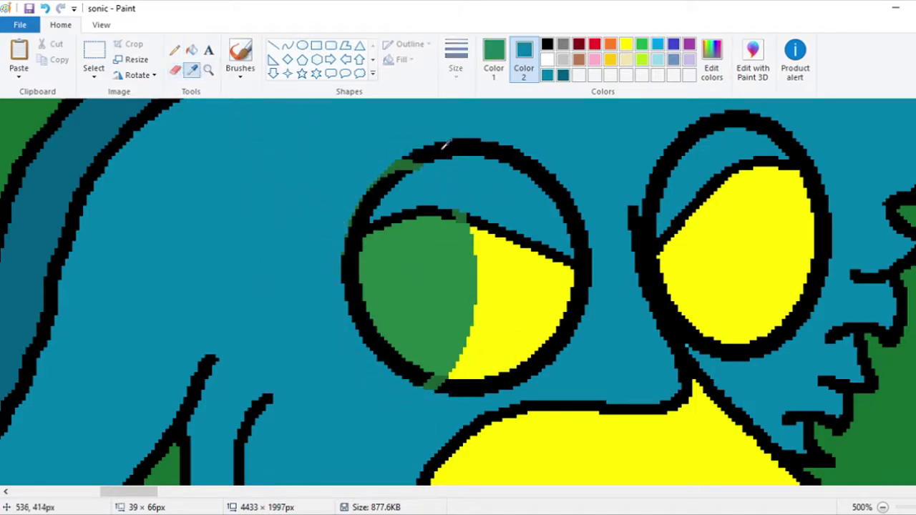
Clean the green overlap off the large eye's outline, restoring black on the lines and teal on the surrounding fur.
left_click(175, 69)
left_click_drag(398, 165, 430, 383)
scroll(129, 116, "right", 3)
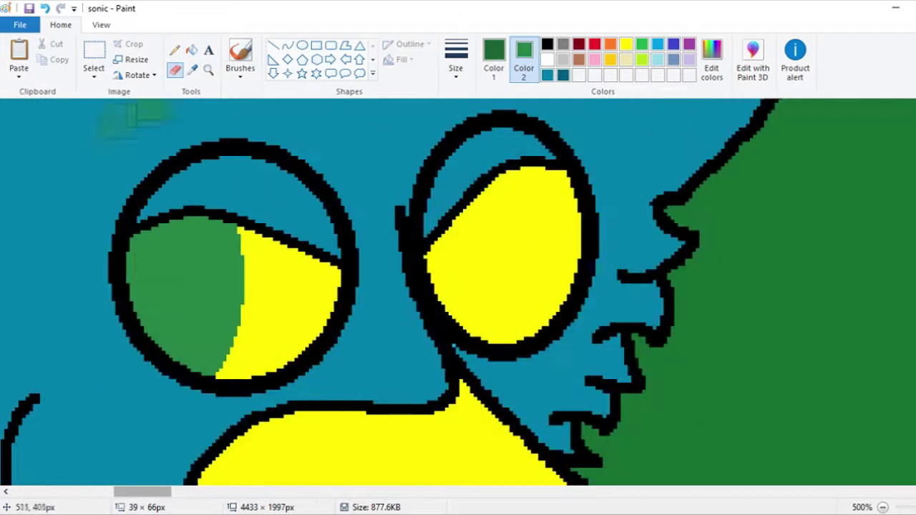
Draw a green ellipse about 39 × 59 px over the narrower eye, fill the iris green and clean the overlap off the outline.
left_click_drag(391, 149, 528, 353)
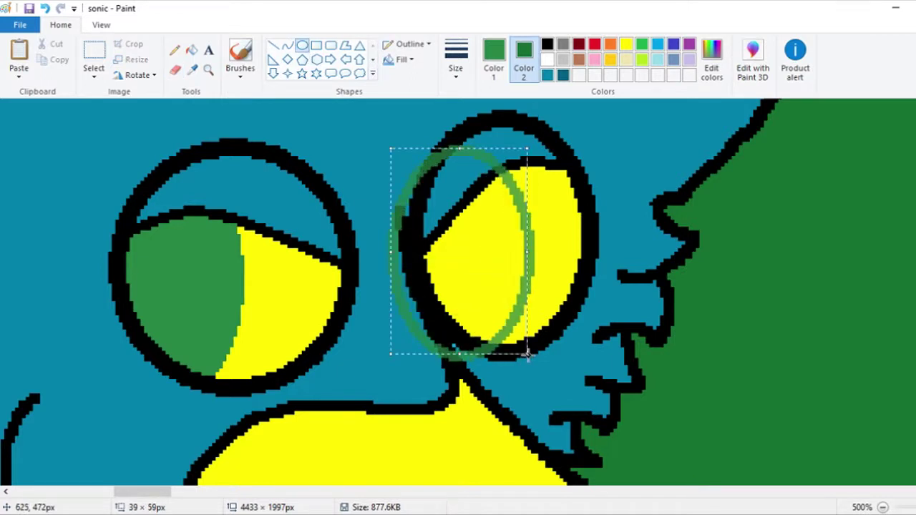
left_click(523, 221)
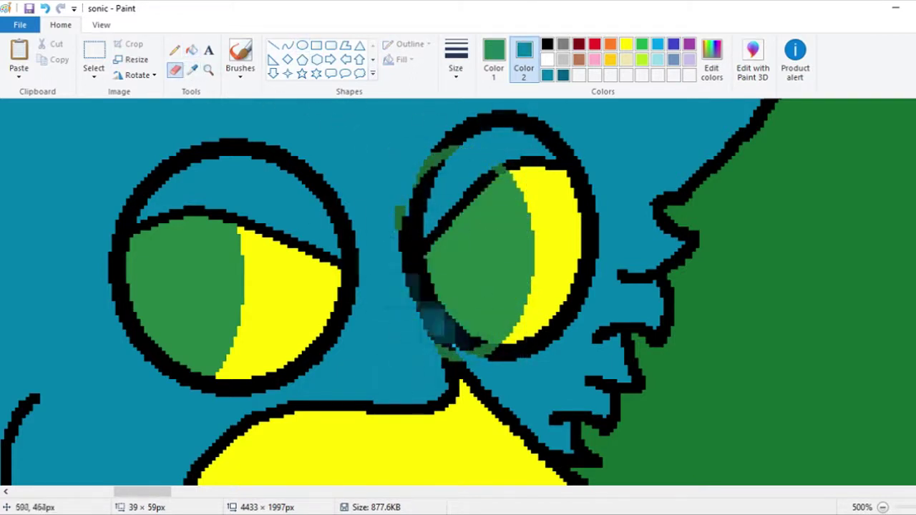
left_click(45, 7)
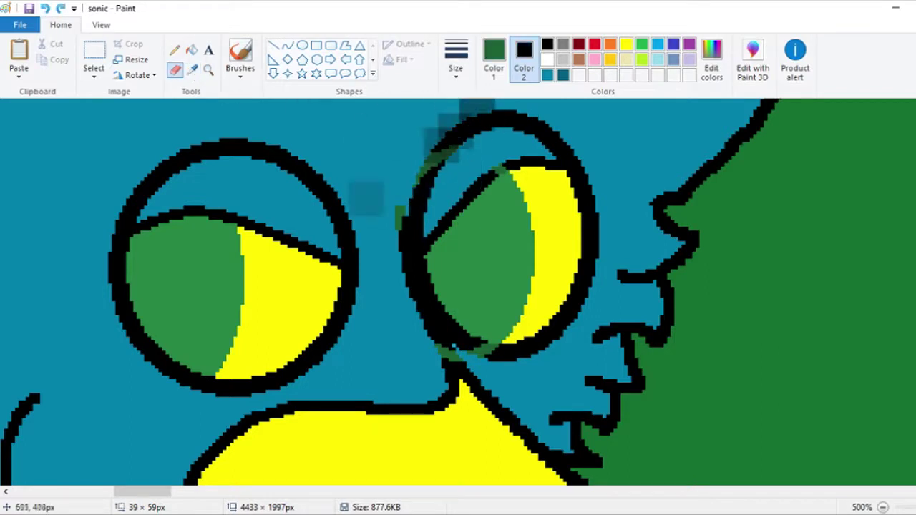
key("ctrl+z")
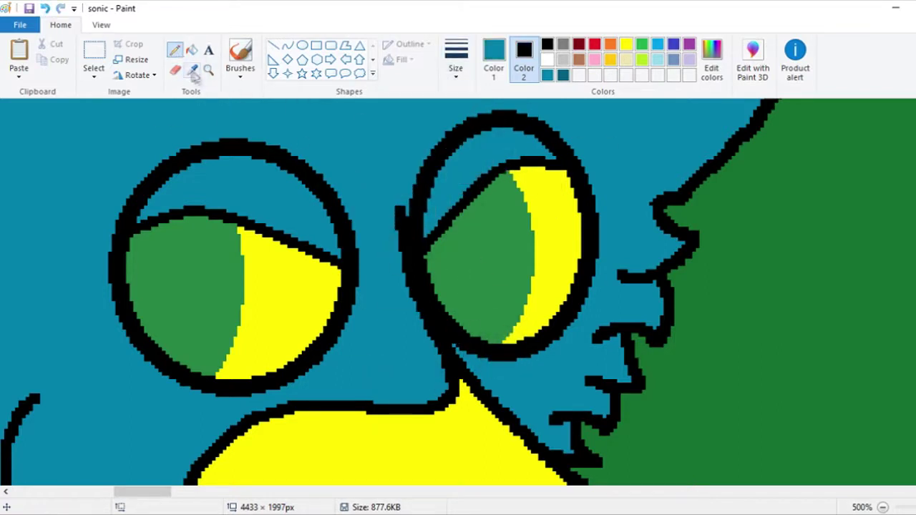
Draw a black ellipse about 15 × 55 px over the large eye's iris and fill it black as the pupil.
left_click_drag(165, 361, 164, 307)
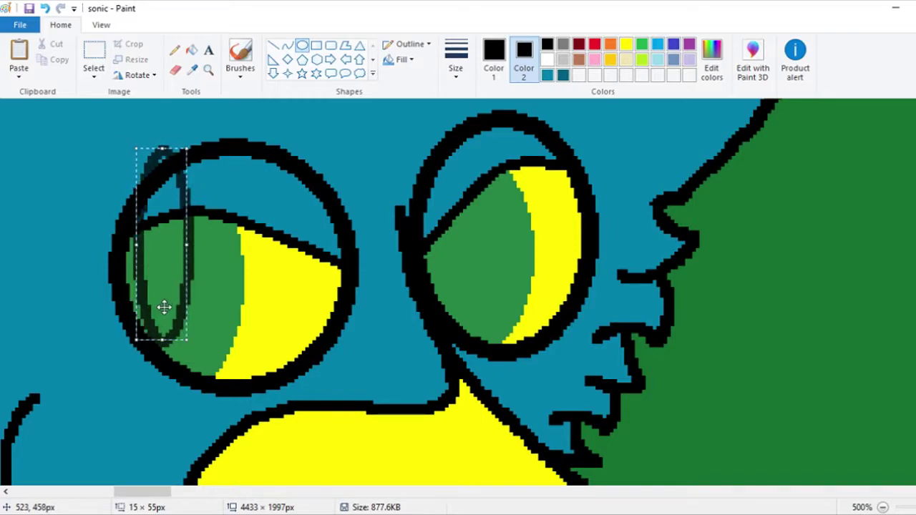
left_click(184, 265)
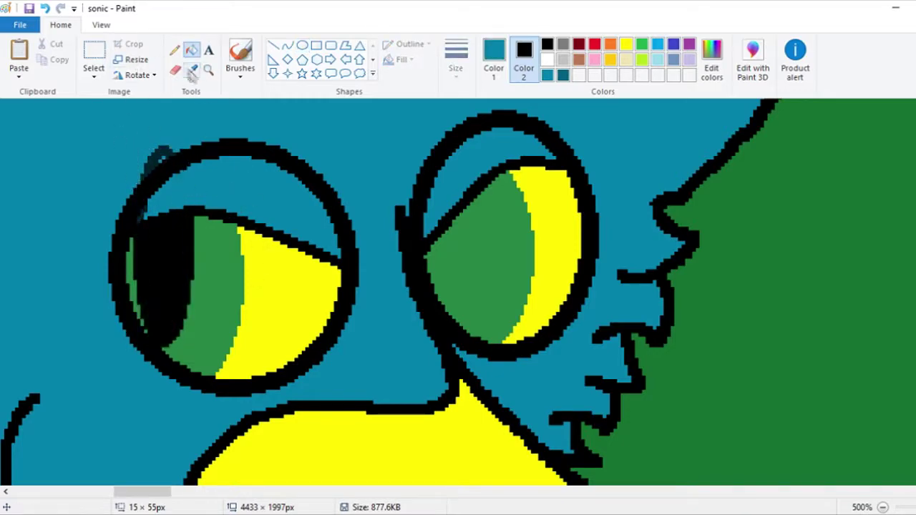
scroll(458, 401, "down", 2)
scroll(458, 401, "up", 3)
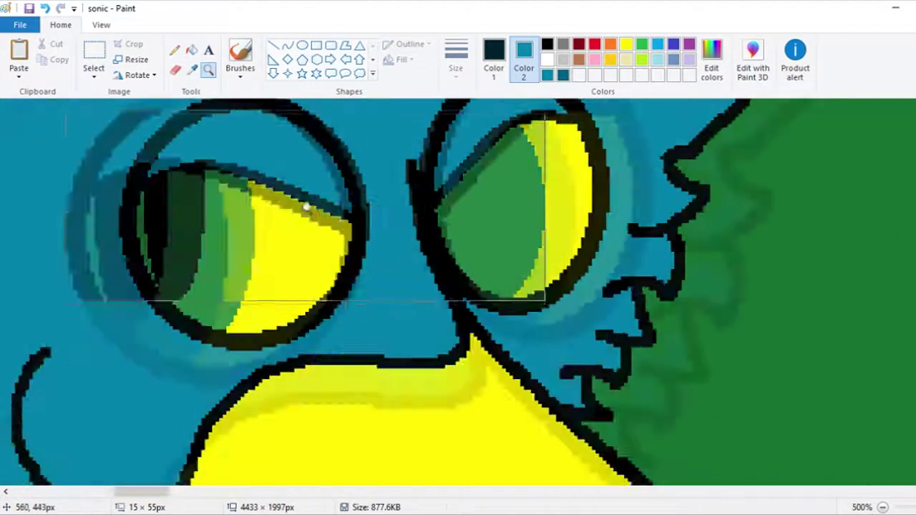
Draw a black ellipse about 14 × 51 px over the narrower eye's iris and fill it black as the pupil.
left_click(302, 44)
left_click_drag(419, 153, 494, 403)
mouse_move(449, 351)
left_mouse_down()
mouse_move(468, 362)
mouse_move(458, 366)
left_mouse_up()
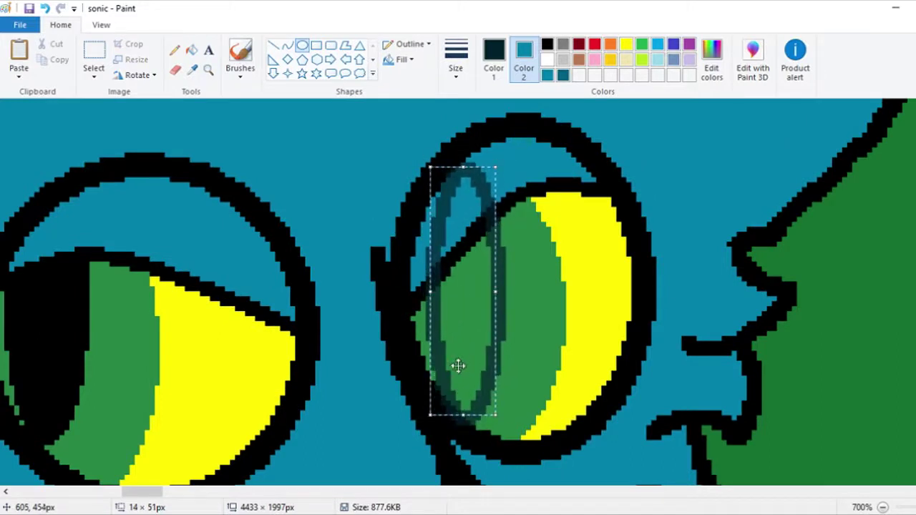
left_click(191, 49)
left_click(494, 313)
left_click(44, 9)
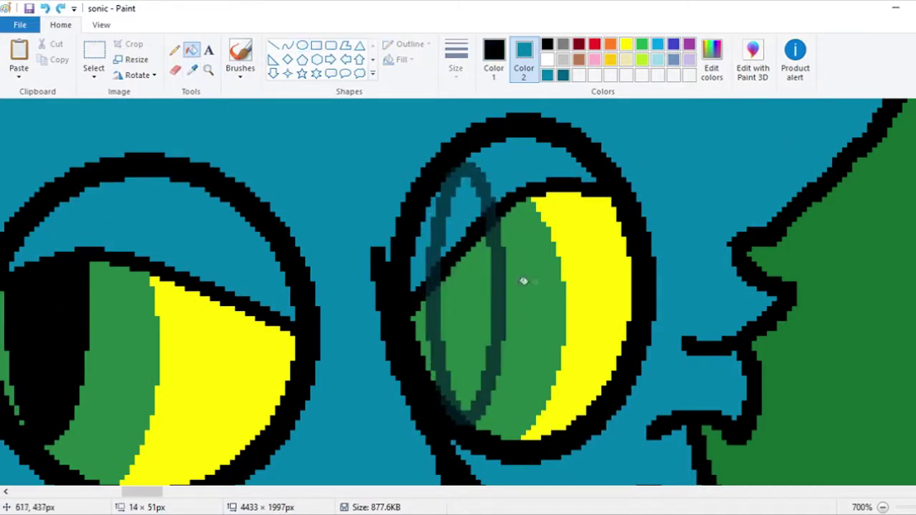
left_click(487, 315)
left_click(442, 340)
Erase the pupil's overlap above the narrower eye's lid with teal and restore the black outlines.
left_click(519, 152)
left_click(175, 69)
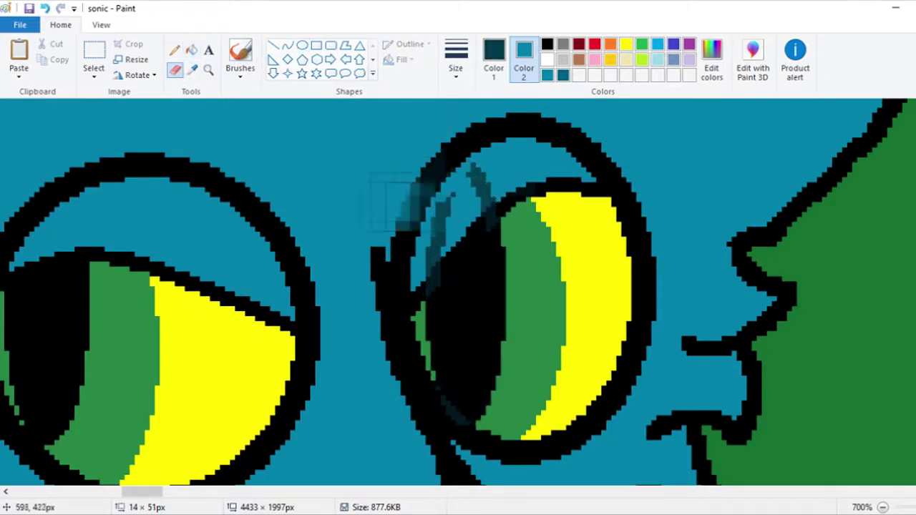
right_click(413, 228)
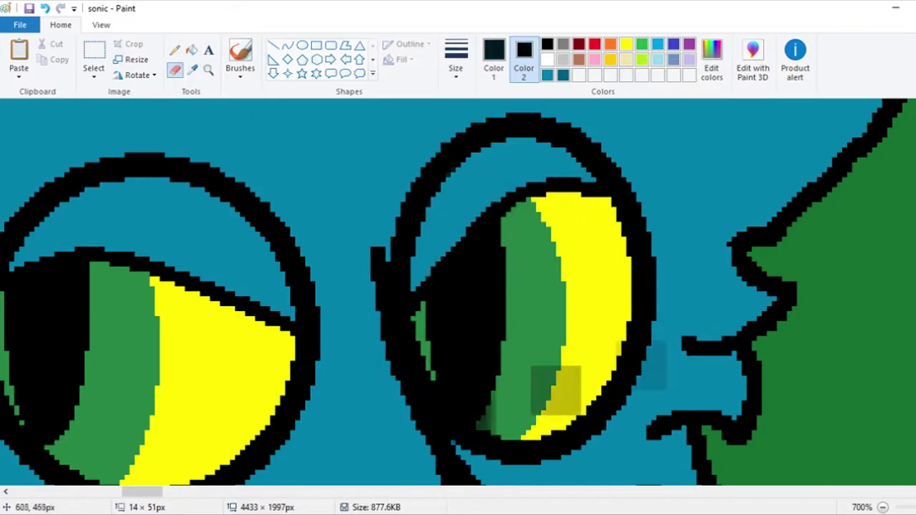
Fill the yellow areas of both eyes with white.
scroll(146, 190, "down", 5)
scroll(329, 215, "up", 2)
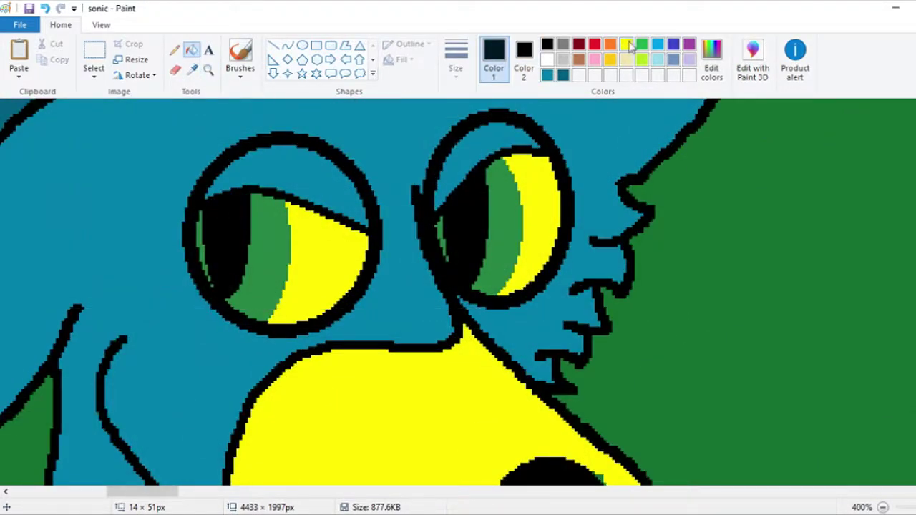
left_click(307, 258)
left_click(530, 215)
Pick the brown of the pendant's cord loop on the reference sheet as Color 1.
scroll(530, 215, "down", 3)
scroll(409, 207, "up", 3)
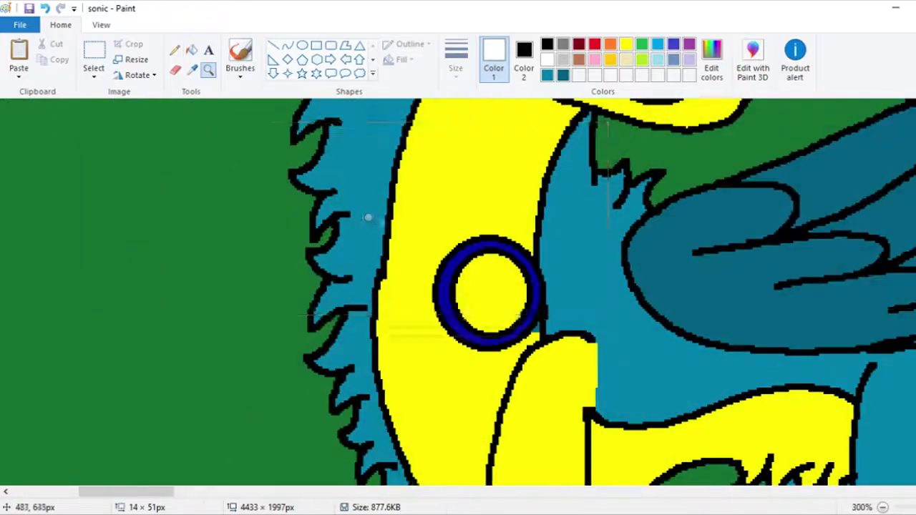
left_click(208, 69)
scroll(409, 207, "down", 5)
left_click(683, 125)
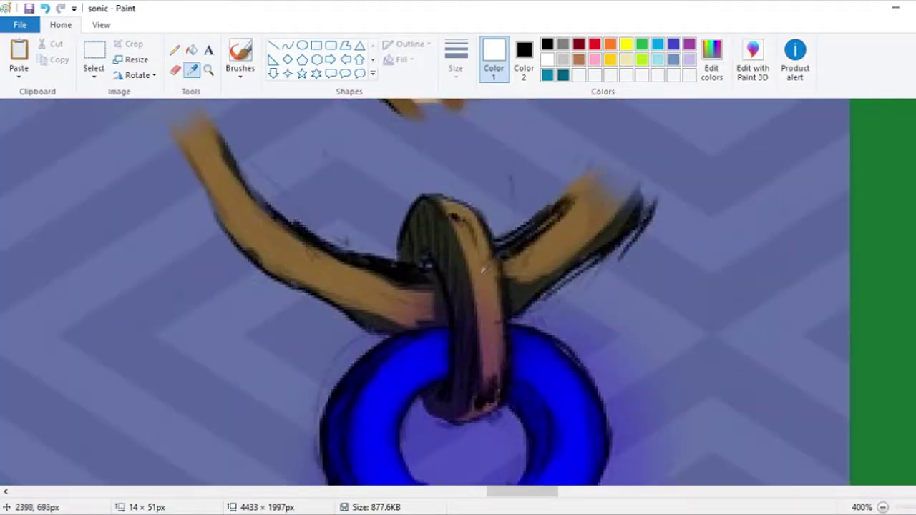
left_click(483, 267)
Draw a brown ellipse about 9 × 15 px over the top of the dog's blue ring as the cord loop.
scroll(465, 287, "down", 3)
scroll(466, 286, "up", 4)
left_click(302, 45)
left_click_drag(446, 196, 485, 320)
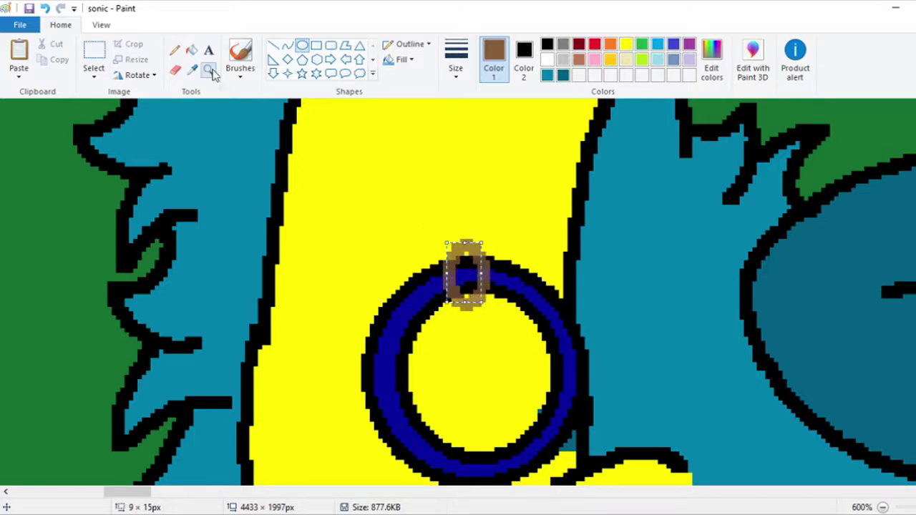
left_click(191, 49)
scroll(392, 231, "up", 1)
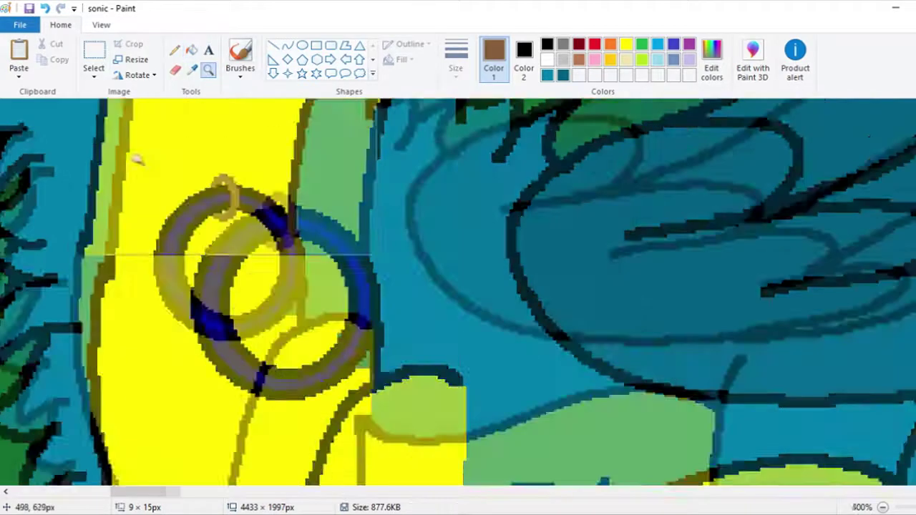
Draw thin brown Pencil cords from the ring's loop up to both sides of the neck.
left_click(175, 49)
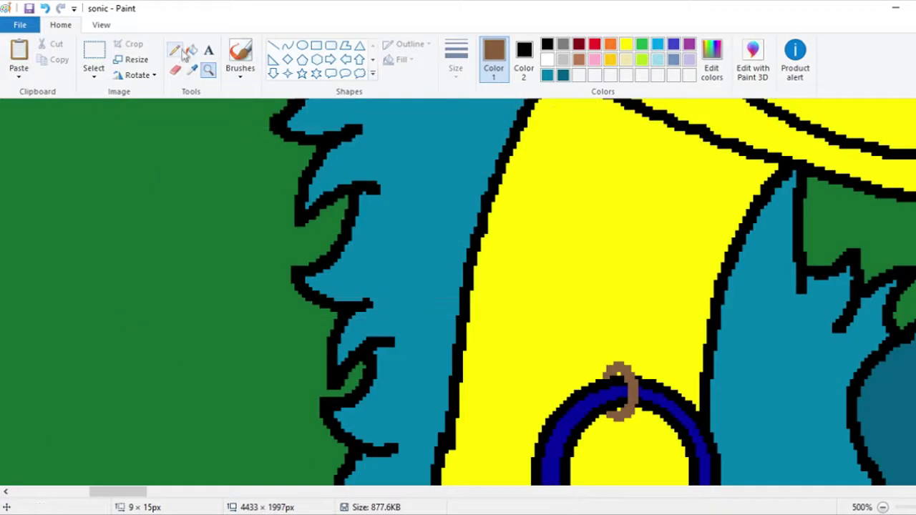
left_click(456, 61)
left_click(456, 132)
left_click_drag(617, 366, 370, 208)
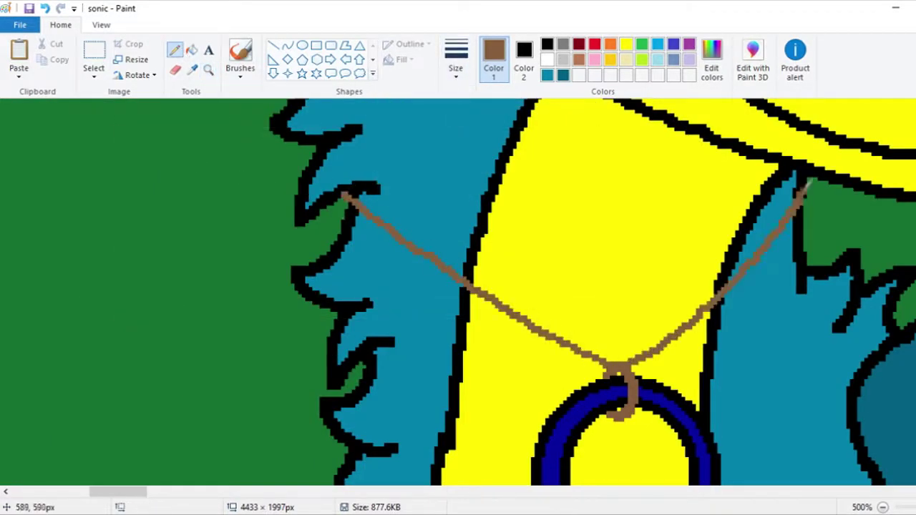
Fill in the loop on the ring and thicken the necklace cords with brown Pencil strokes.
left_click(208, 71)
left_click(629, 401)
scroll(485, 305, "up", 3)
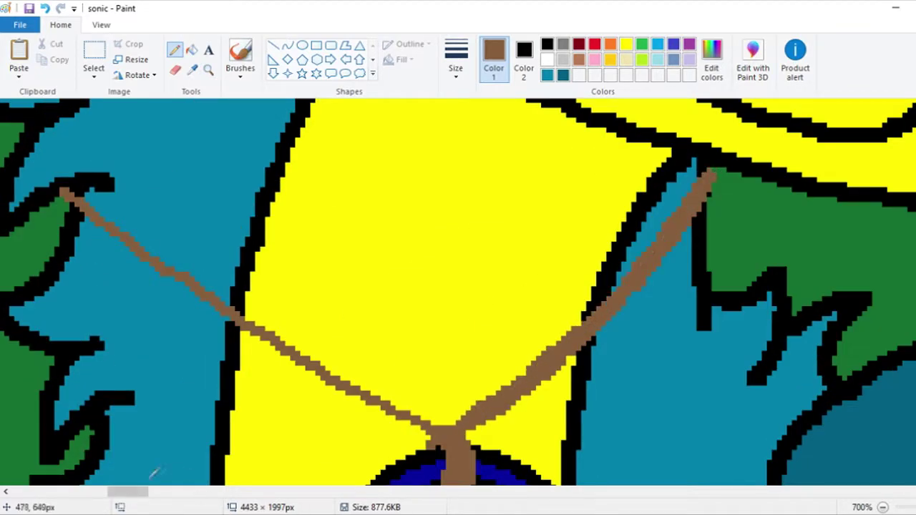
left_click_drag(142, 493, 132, 493)
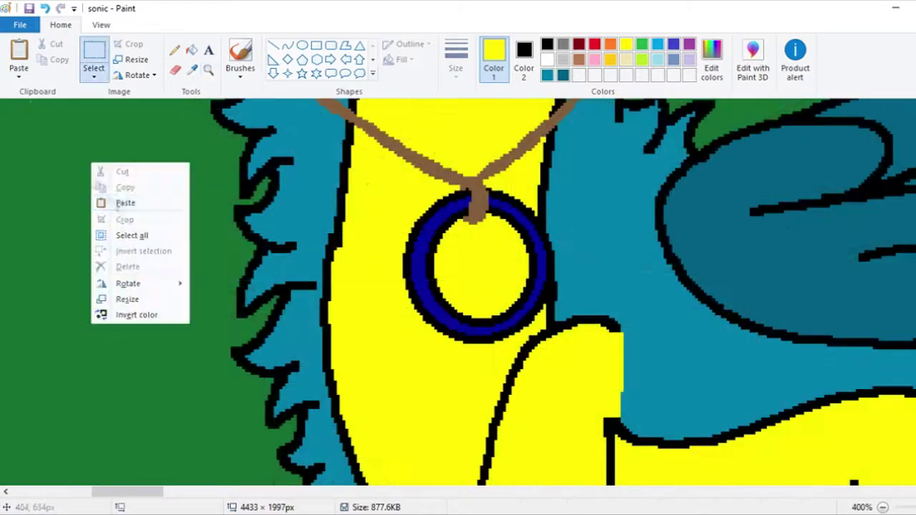
Paste the clipboard contents into the drawing.
left_click(122, 203)
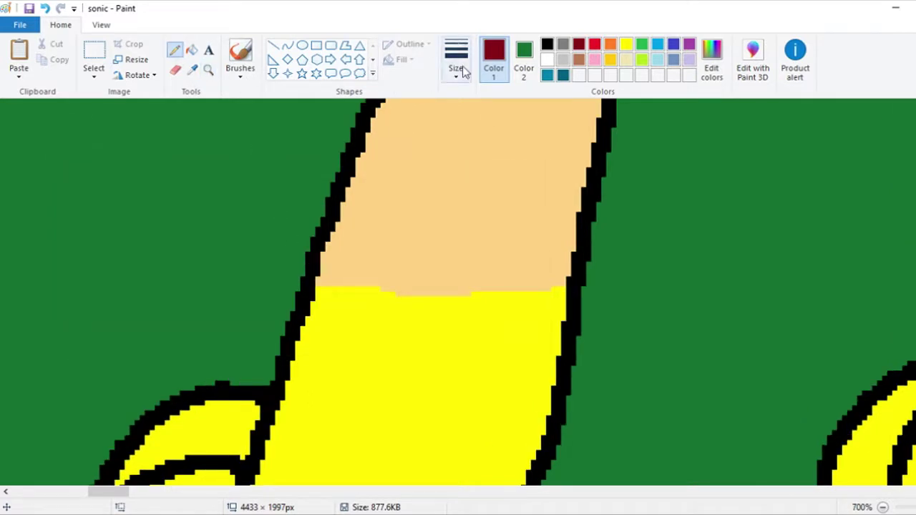
Sketch a dark red folded glove cuff around the lower part of the first front leg with the Pencil.
scroll(420, 246, "up", 1)
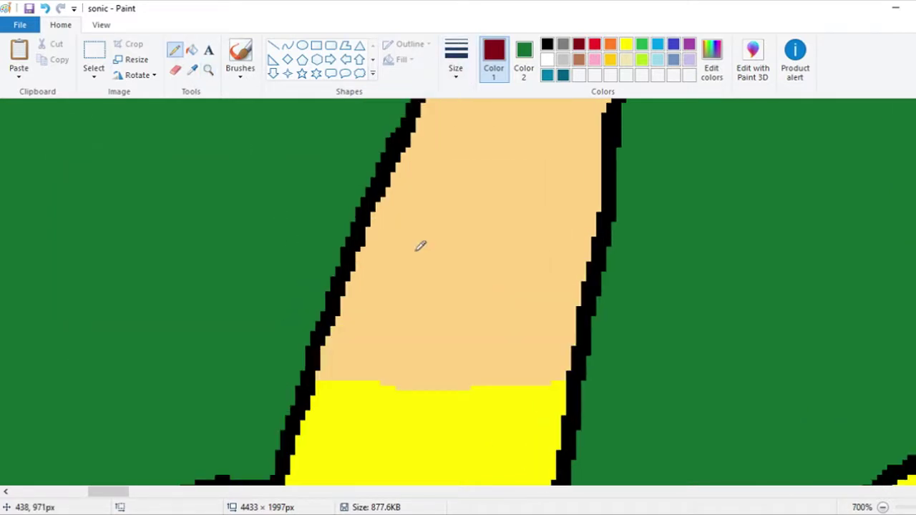
left_click_drag(338, 284, 347, 384)
scroll(386, 266, "down", 1)
mouse_move(271, 250)
left_mouse_down()
mouse_move(263, 283)
mouse_move(635, 340)
left_mouse_up()
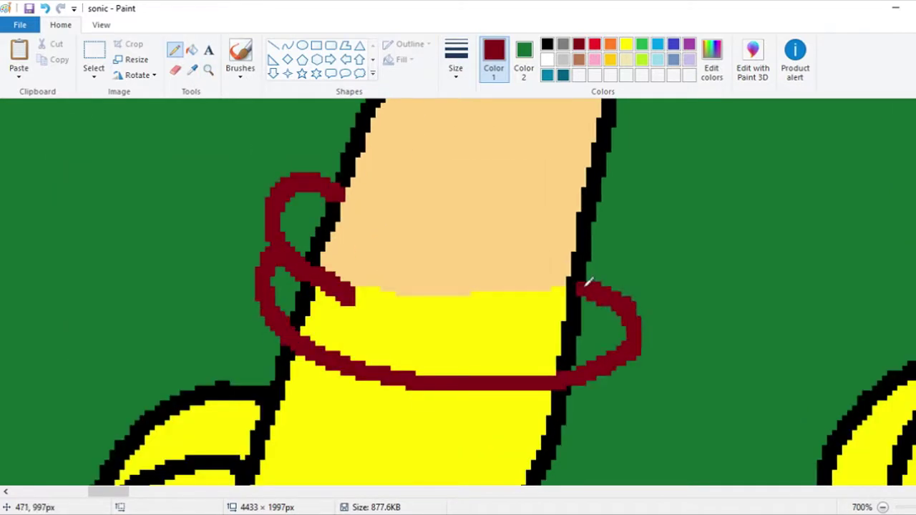
left_click_drag(342, 193, 600, 224)
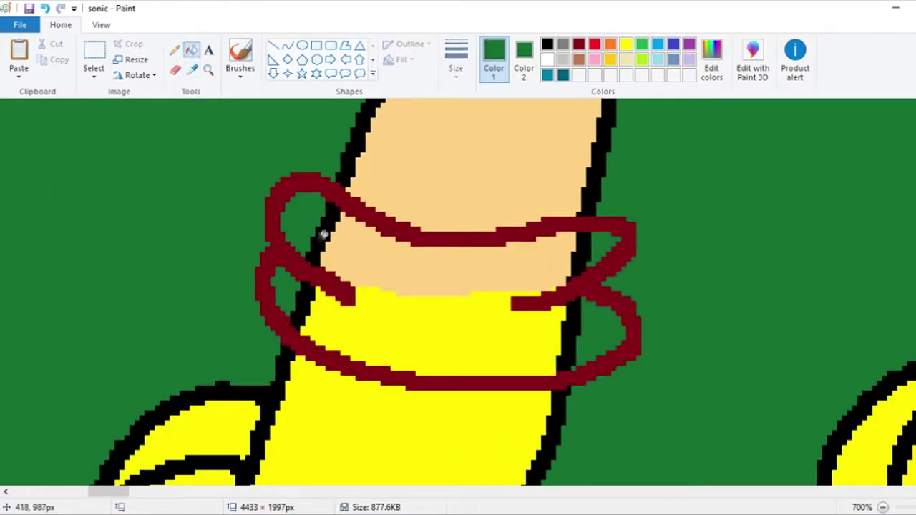
Fill the inside of the first leg's cuff with the background green, covering the leg lines and colors within it.
left_click(323, 235)
left_click(547, 318)
scroll(389, 182, "down", 2)
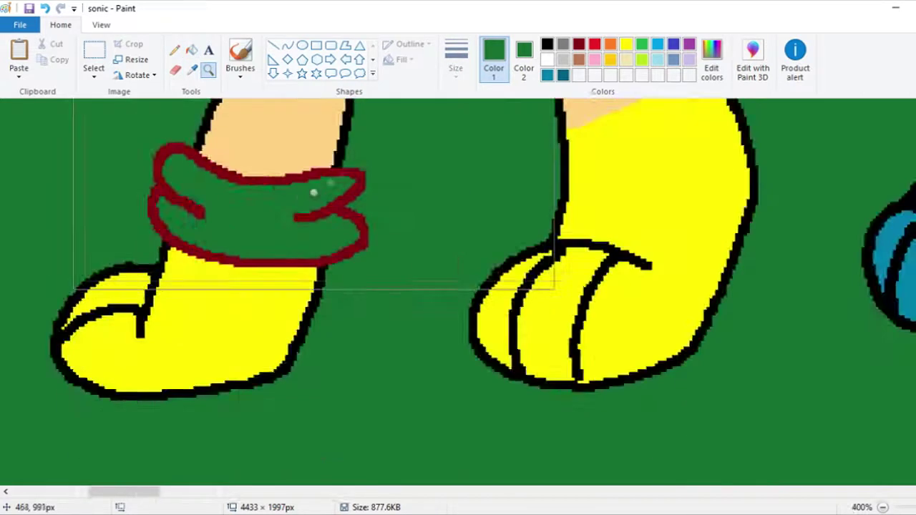
scroll(286, 215, "up", 2)
Recolor the first cuff's dark red outline black.
left_click(547, 45)
left_click(245, 388)
key("ctrl+z")
left_click(205, 302)
Mix a light gray custom color as Color 1 and fill the first front paw below the cuff with it.
scroll(286, 286, "down", 3)
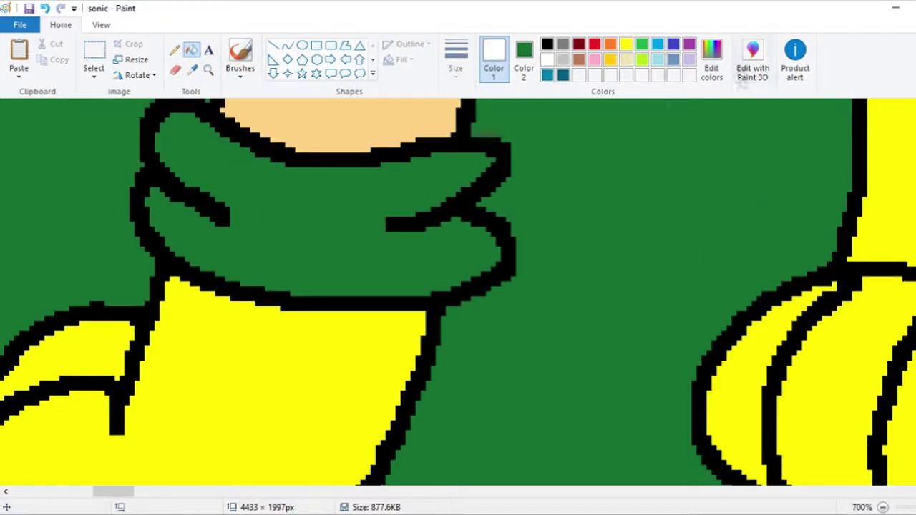
left_click(712, 63)
key("Return")
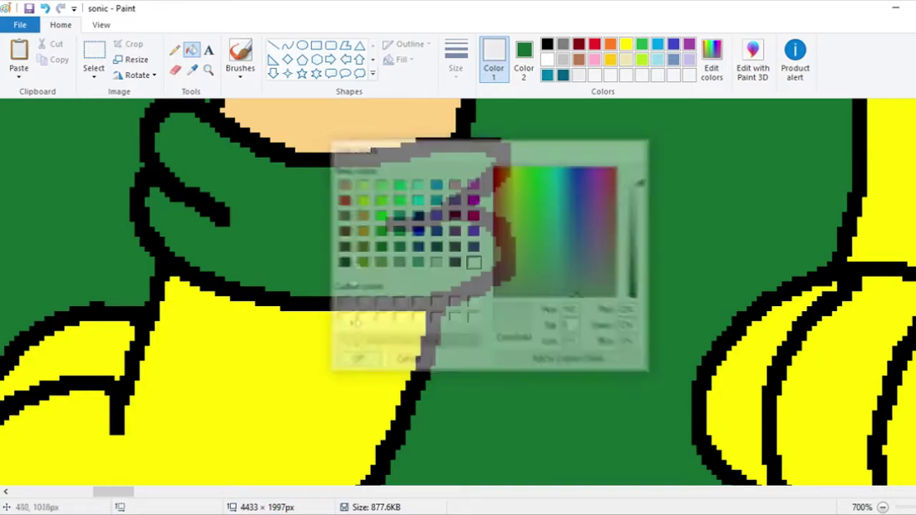
left_click(215, 358)
Sketch a dark red folded glove cuff around the lower part of the second front leg with the Pencil.
left_click(208, 70)
right_click(308, 215)
left_click(308, 215)
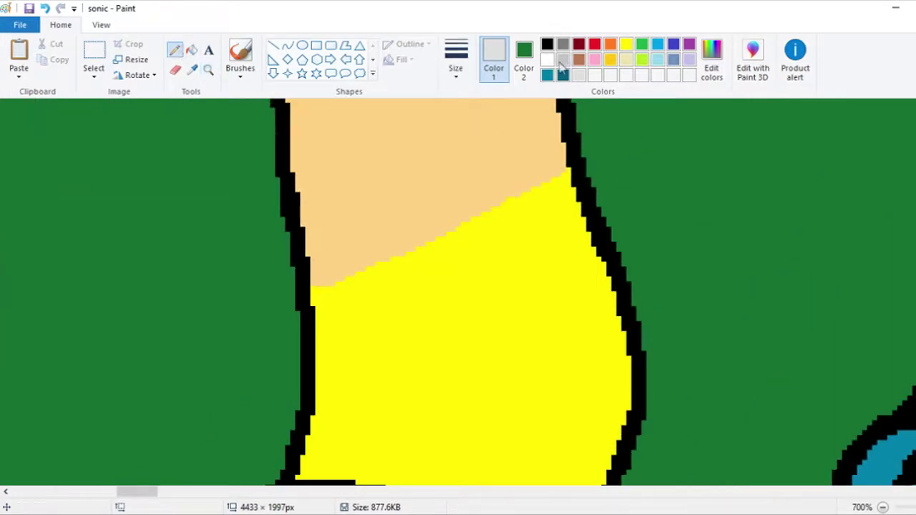
scroll(362, 243, "up", 1)
scroll(358, 252, "down", 1)
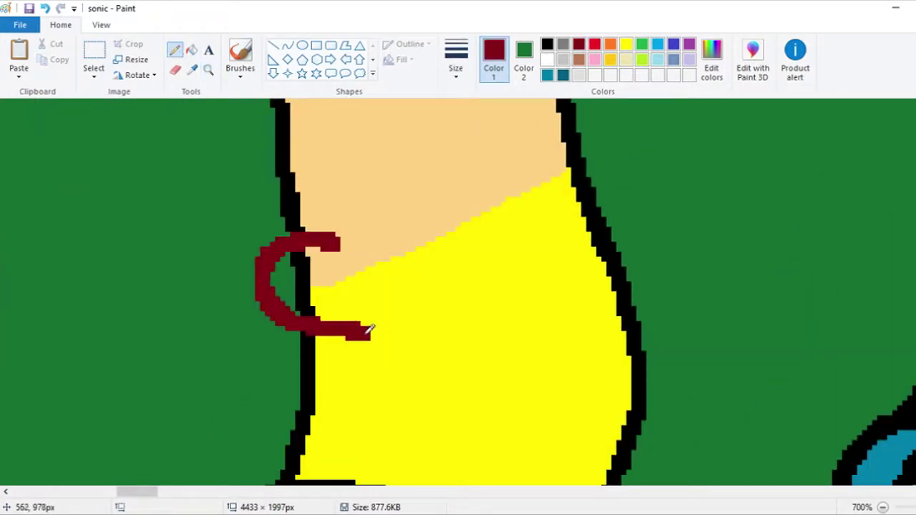
mouse_move(370, 329)
left_mouse_down()
mouse_move(531, 335)
mouse_move(650, 221)
left_mouse_up()
left_click_drag(326, 251, 587, 209)
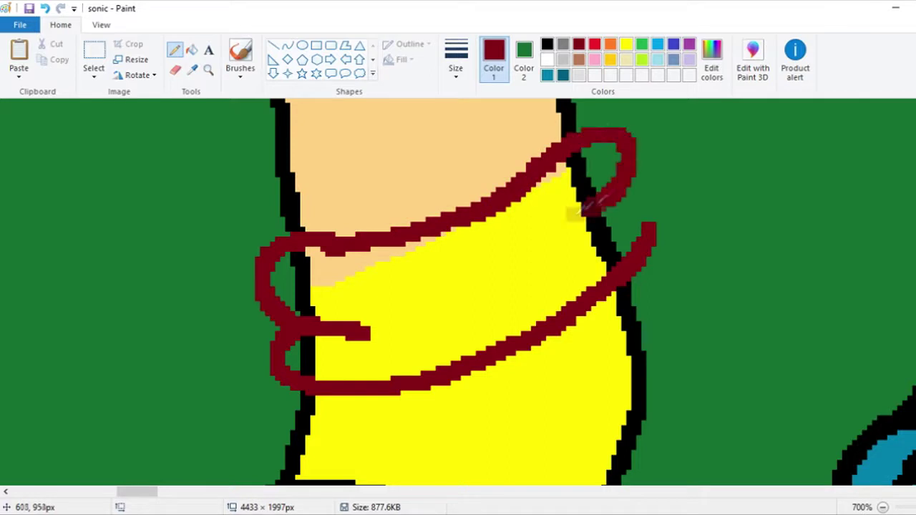
Fill the inside of the second leg's cuff with the background green.
left_click(179, 149)
left_click(358, 256)
left_click(567, 168)
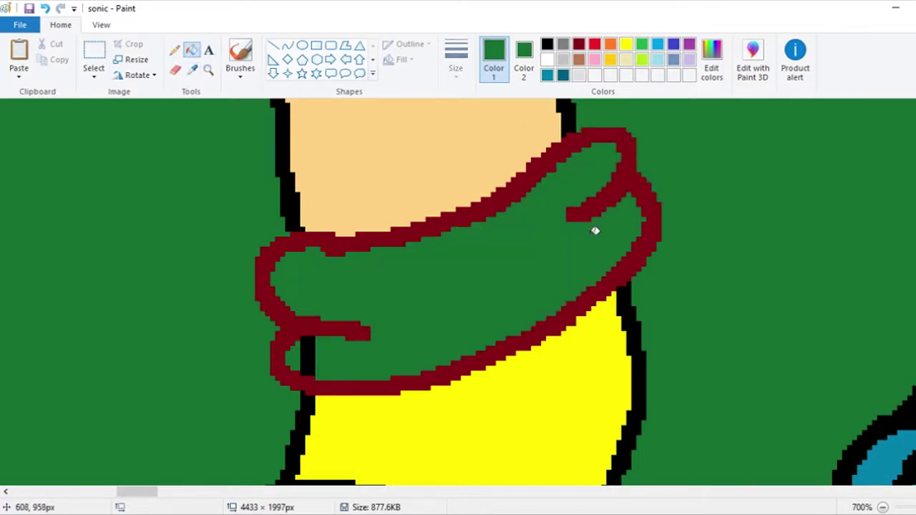
Recolor the second cuff's outline black and fill its glove and paw with the custom light gray.
left_click(289, 131)
left_click(558, 146)
left_click(579, 75)
left_click(293, 286)
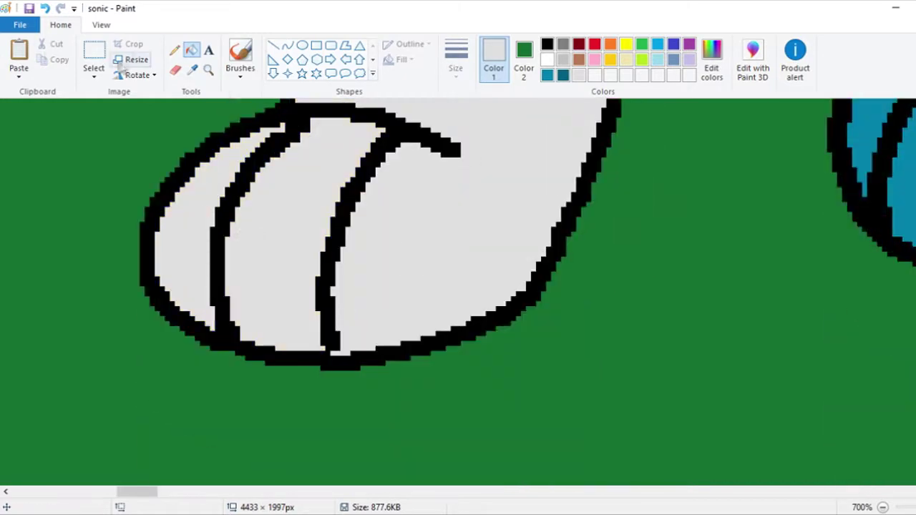
Add thin dark teal shadows beside the ear base and along the cheek line of the dog's head.
left_click(456, 68)
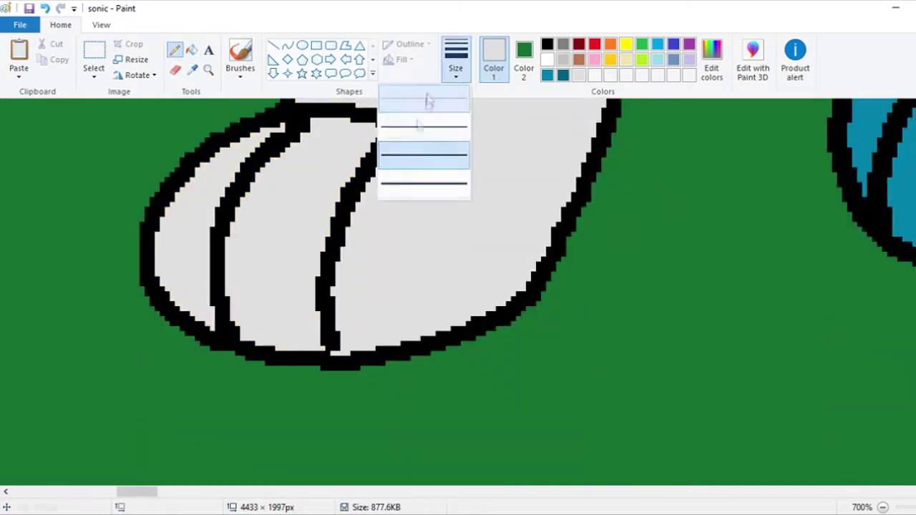
left_click(192, 70)
left_click(208, 69)
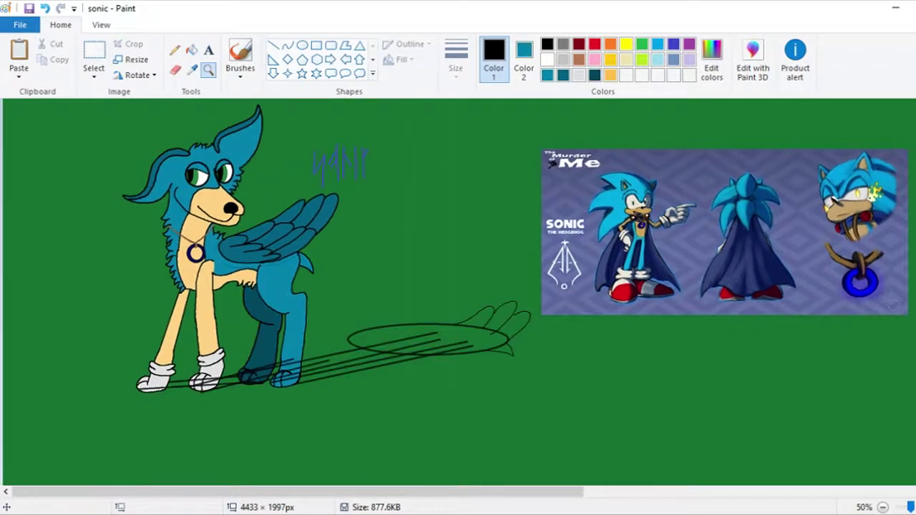
left_click(168, 178)
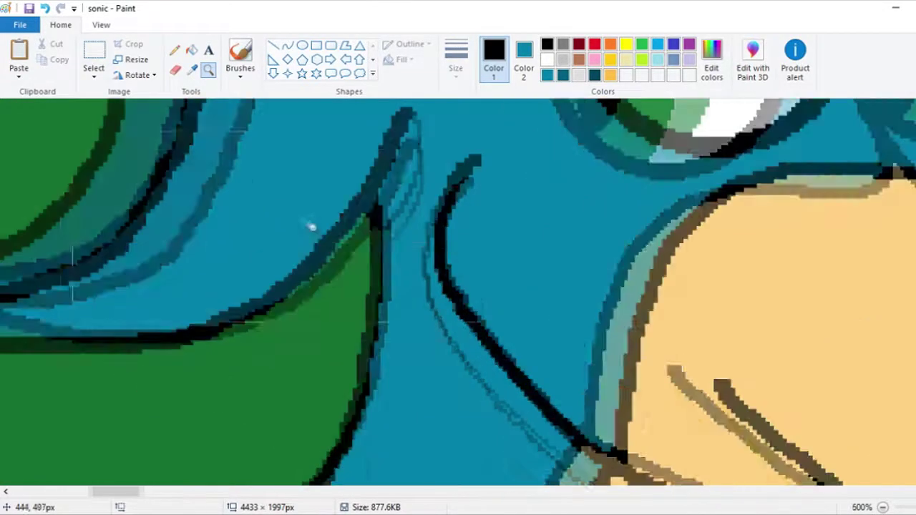
left_click(421, 304)
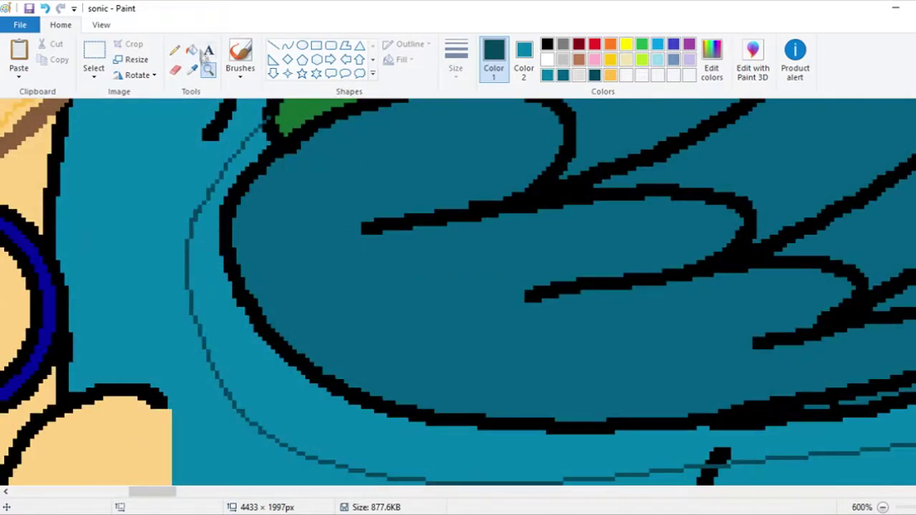
Fill the shadow band under the wing and the outer half of the tail with dark teal.
left_click(192, 70)
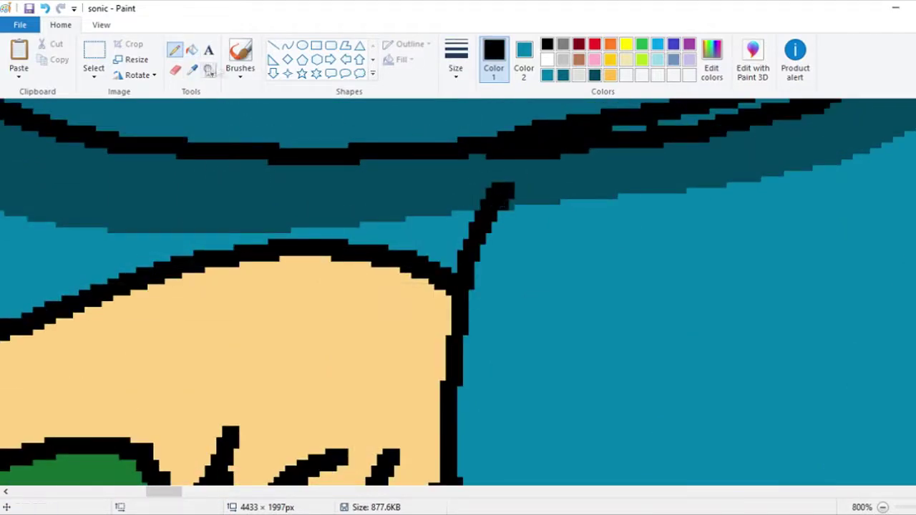
left_click(208, 69)
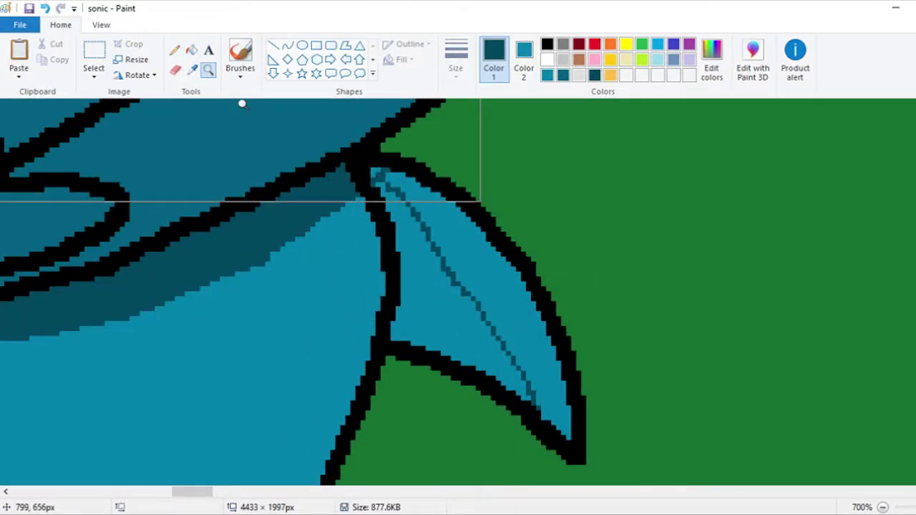
left_click(377, 168)
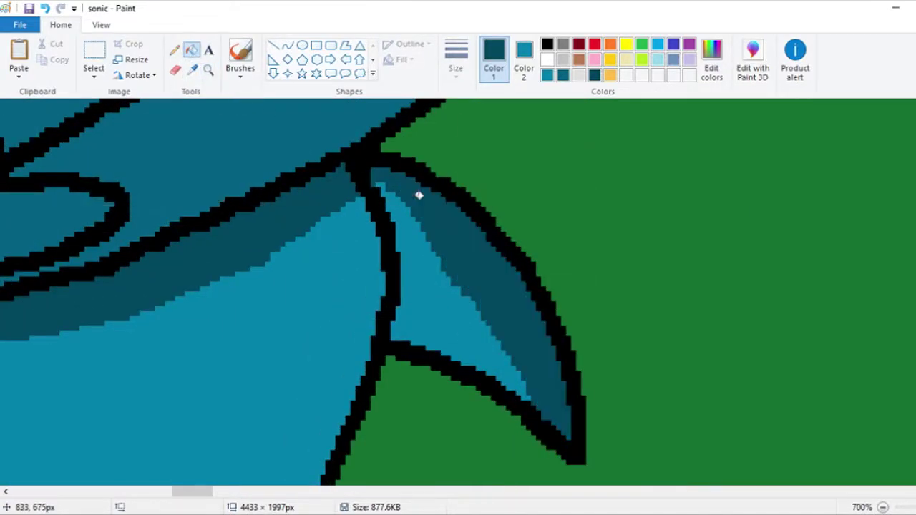
Fill the outlined shadows below the mouth line and under the jaw with light orange.
left_click(208, 69)
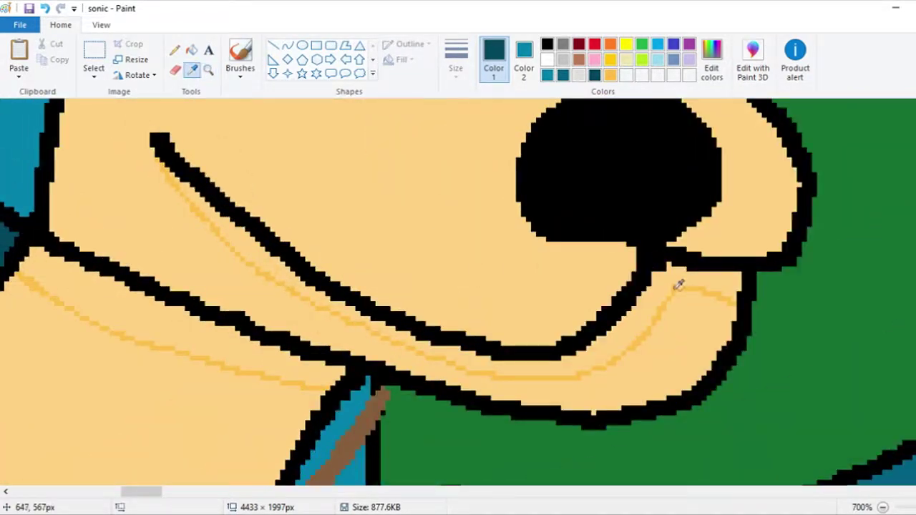
left_click(679, 285)
left_click(698, 281)
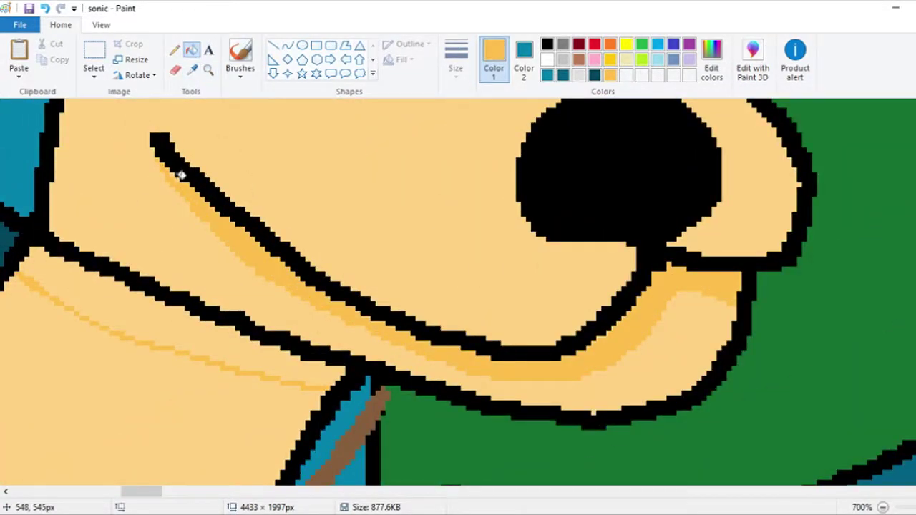
scroll(242, 348, "down", 4)
left_click(193, 302)
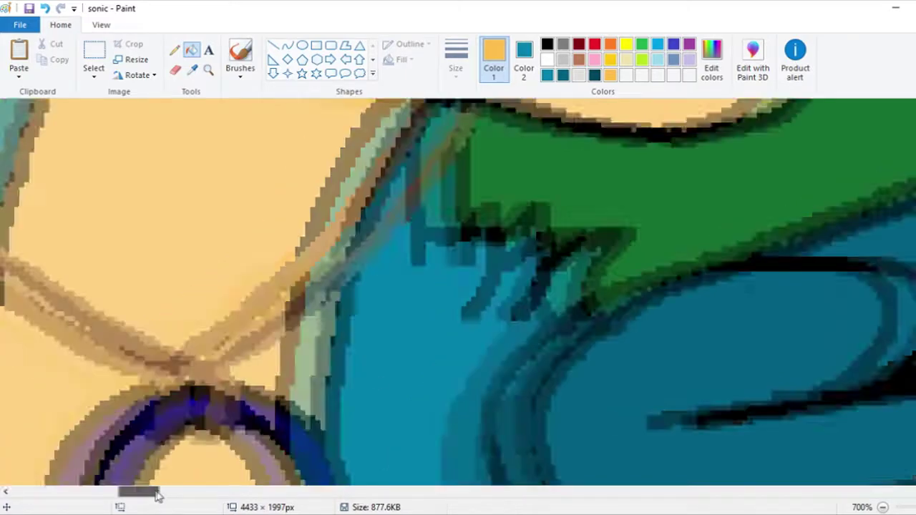
Shade the chest beside the necklace cord and ring with the same light orange.
left_click(388, 389)
scroll(388, 389, "down", 1)
scroll(343, 346, "down", 1)
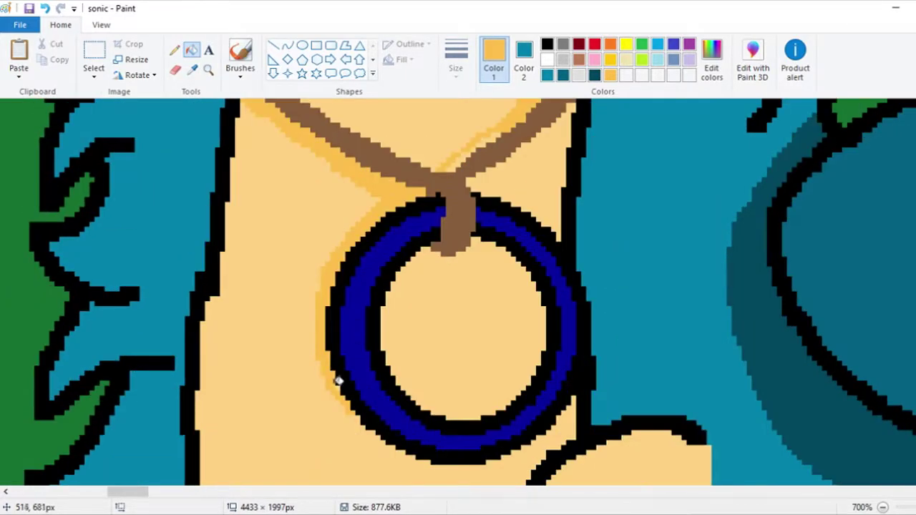
scroll(400, 365, "up", 2)
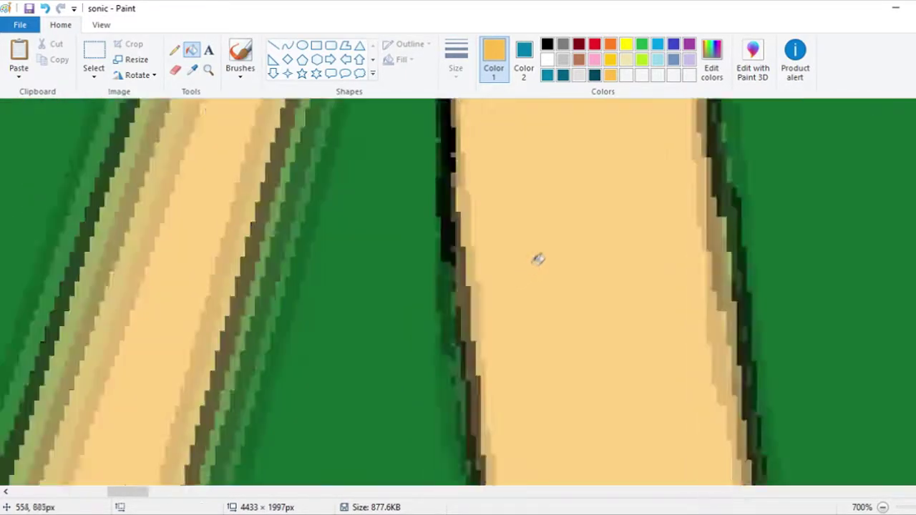
scroll(372, 237, "up", 5)
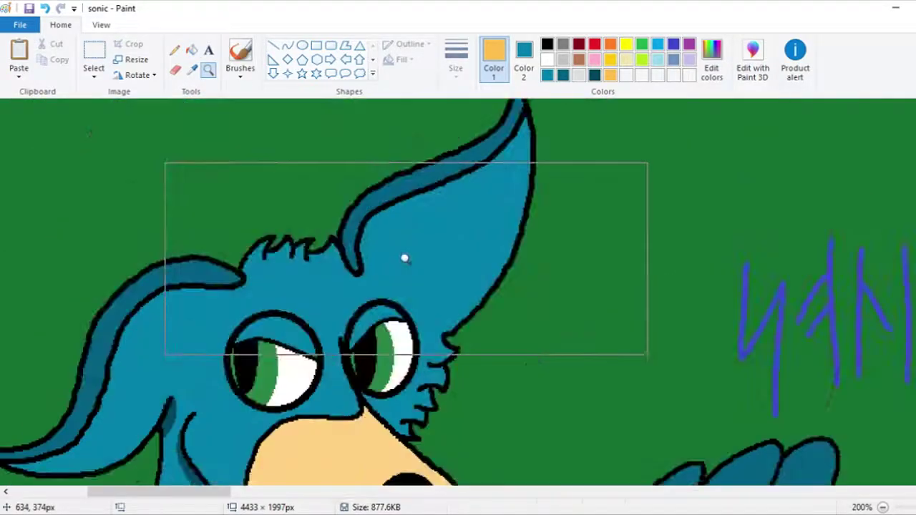
scroll(405, 256, "down", 3)
right_click(405, 255)
left_click(349, 234)
left_click(399, 242)
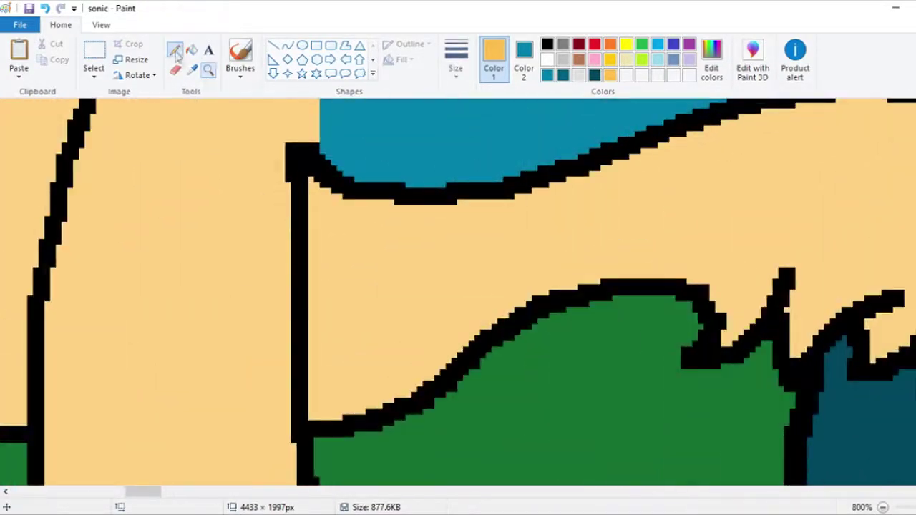
left_click(44, 9)
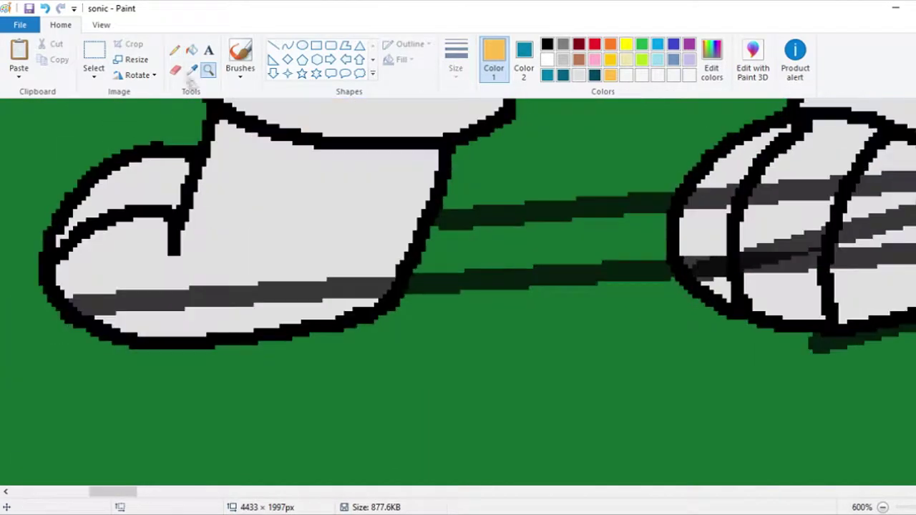
Clear the shadow lines crossing the two front gloves with light gray and tidy the second glove's edge with background green.
left_click(241, 296)
mouse_move(423, 279)
left_mouse_down()
mouse_move(300, 291)
mouse_move(678, 320)
left_mouse_up()
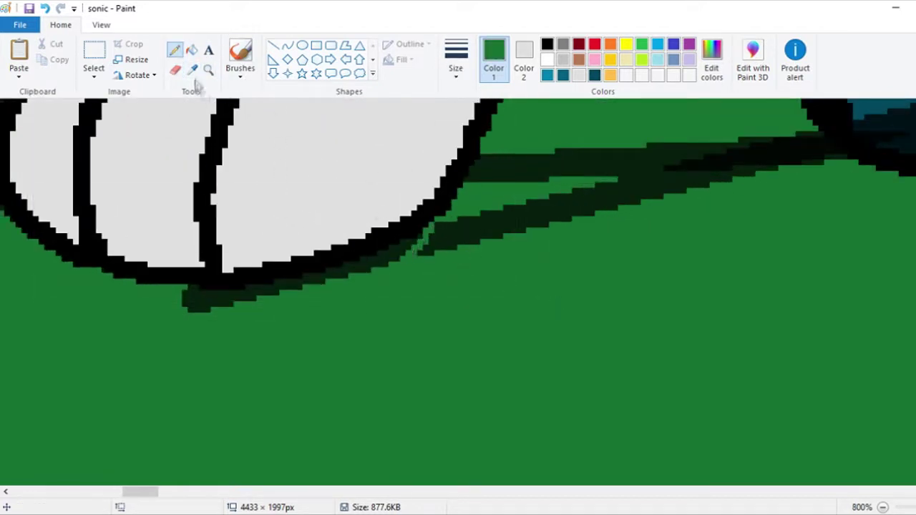
left_click(191, 50)
left_click(431, 231)
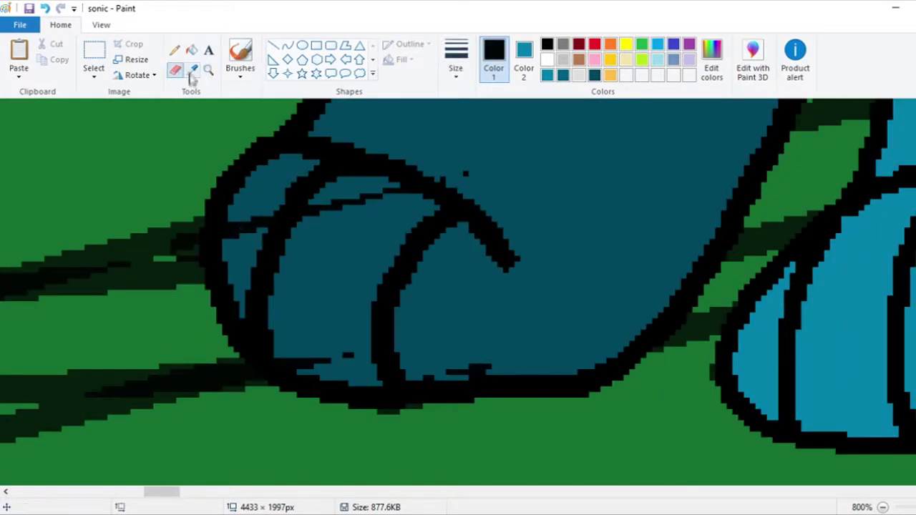
Clean the shadow lines and stray marks off the two hind paws using their own dark teal and blue.
right_click(465, 214)
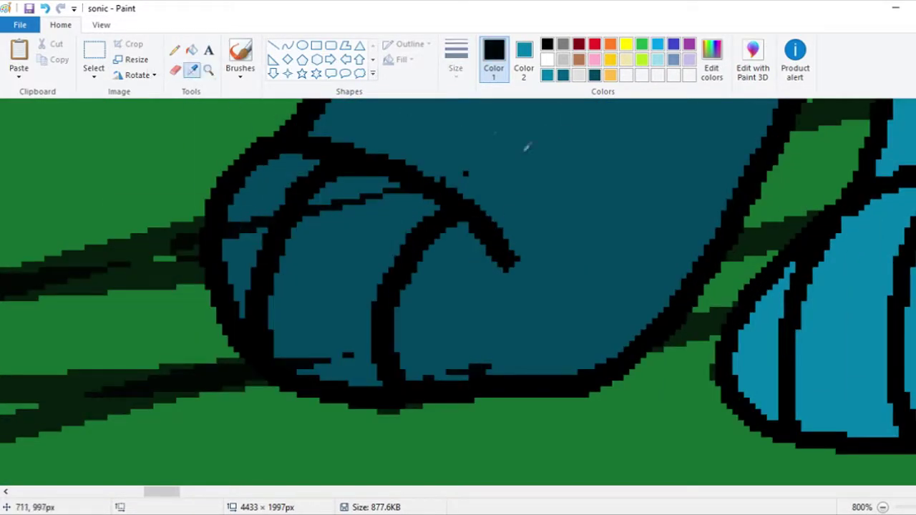
left_click_drag(300, 172, 429, 214)
left_click(192, 51)
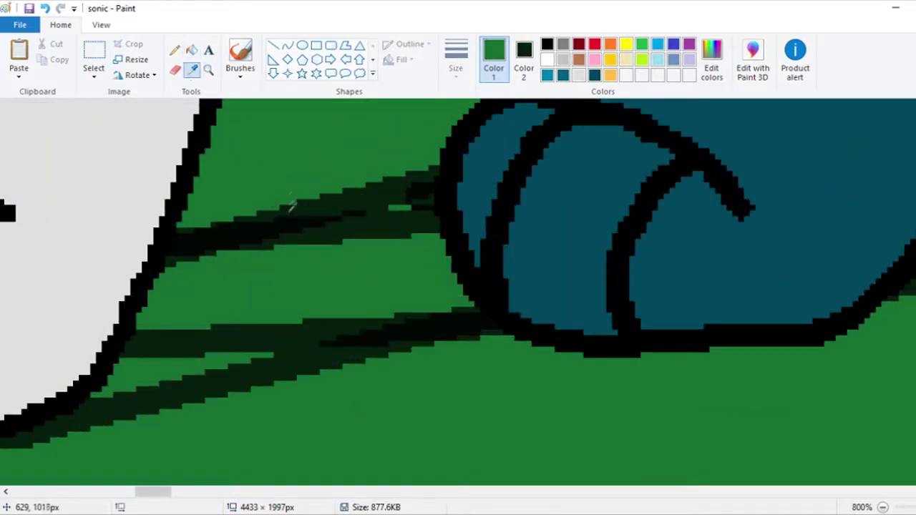
left_click(291, 205)
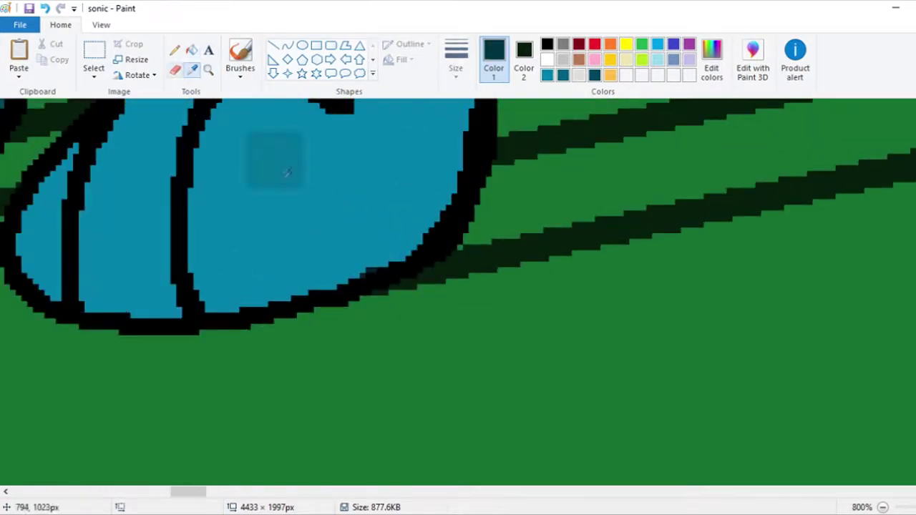
left_click(286, 173)
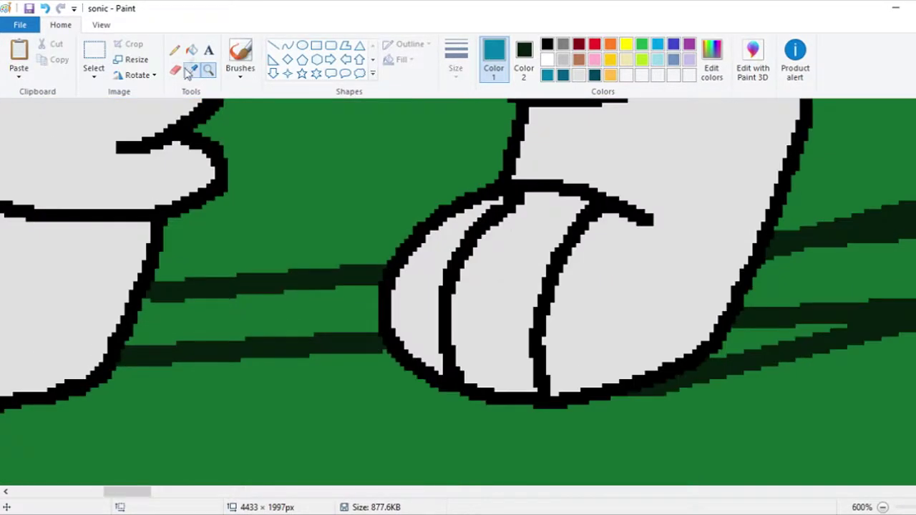
Fill the ground shadow strips between the front and hind paws with black.
left_click(153, 343)
left_click(812, 286)
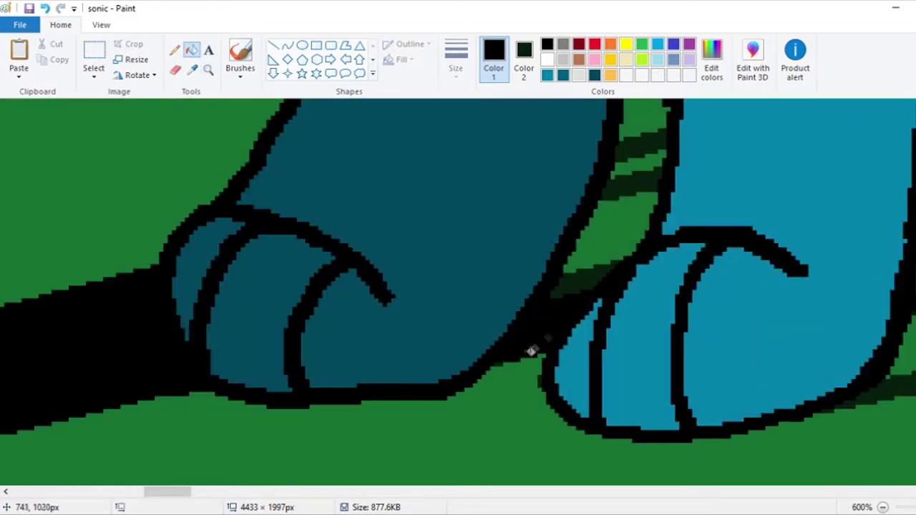
left_click(634, 246)
left_click(645, 236)
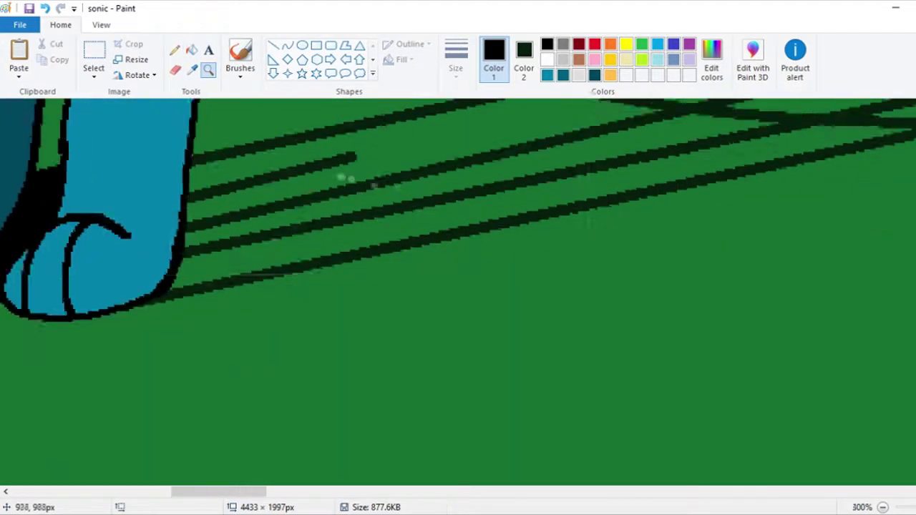
Recolor the cast shadow lines running back from the hind leg black.
left_click(545, 179)
left_click(251, 308)
scroll(783, 260, "down", 3)
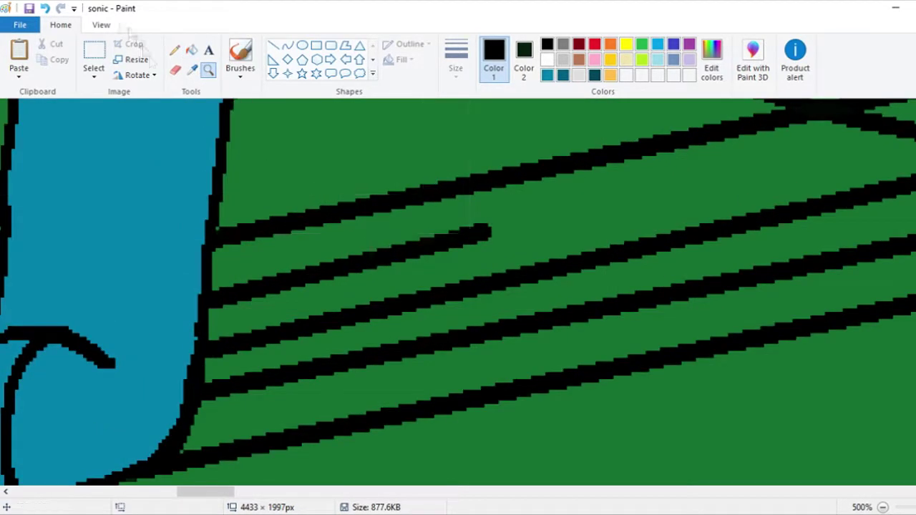
Undo the last fill, pick background green as Color 2 and fill the short stray shadow line behind the hind leg with it.
left_click(44, 8)
left_click(191, 50)
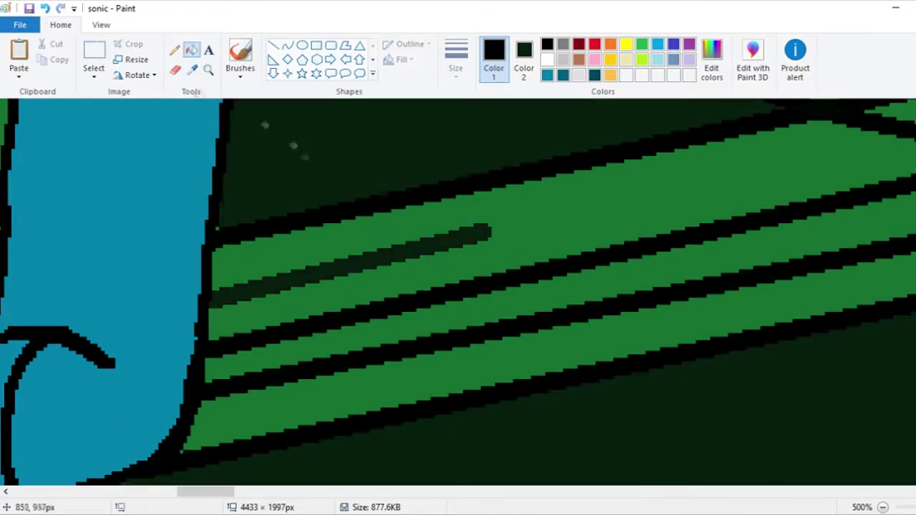
left_click(192, 70)
right_click(322, 179)
right_click(358, 263)
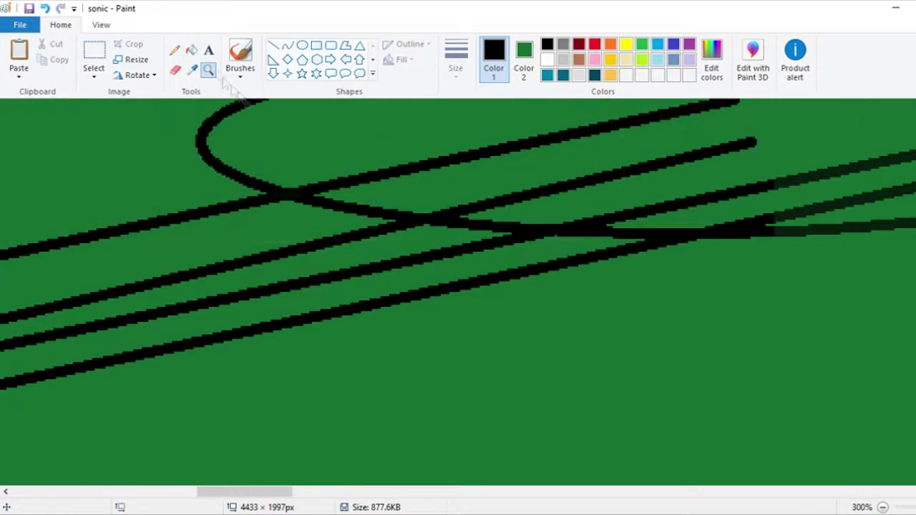
Fill the leg strips and the oval body of the cast shadow with black, including its upper rim.
left_click(379, 286)
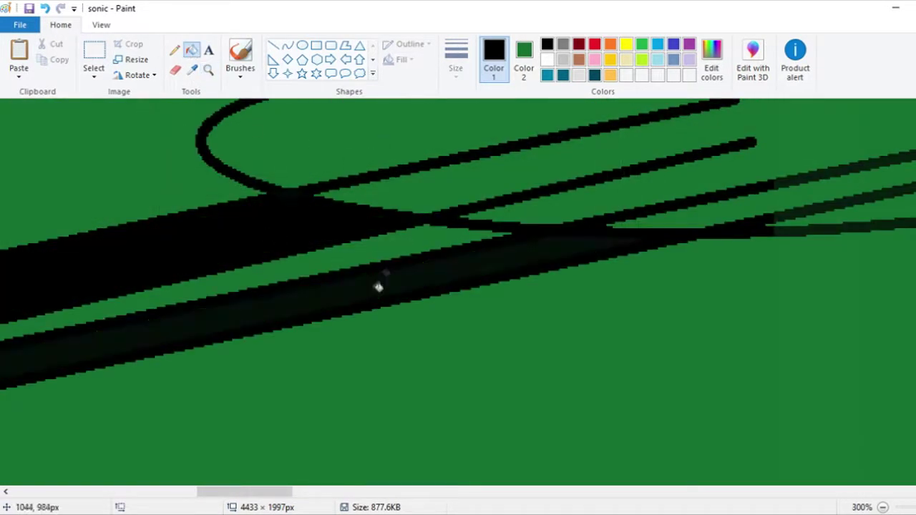
left_click(763, 202)
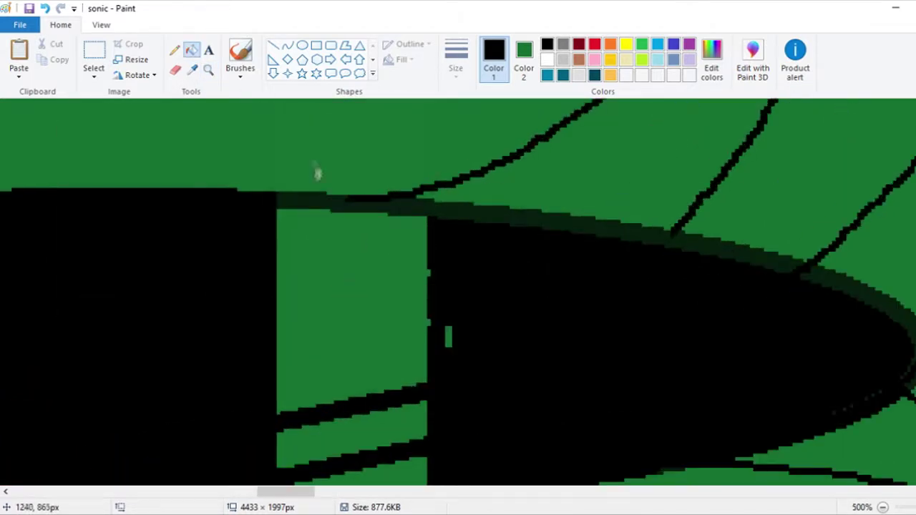
left_click(322, 204)
left_click(493, 215)
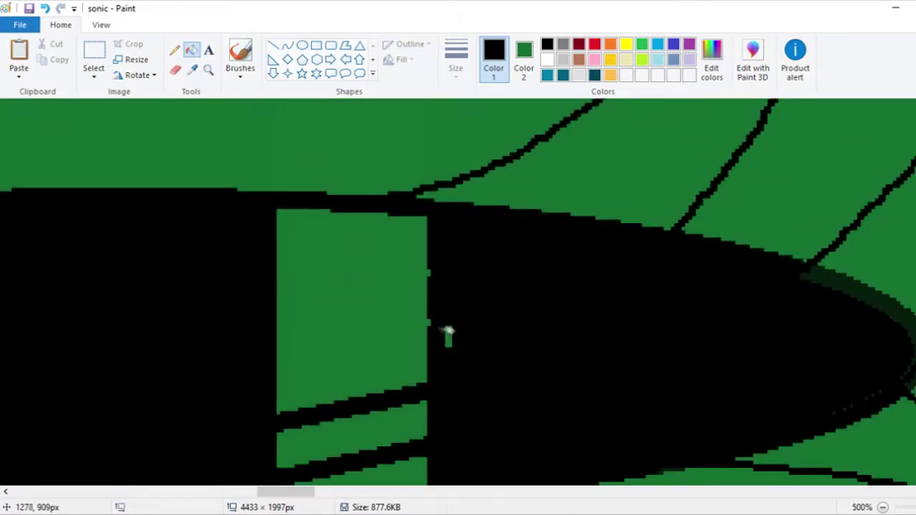
left_click(424, 332)
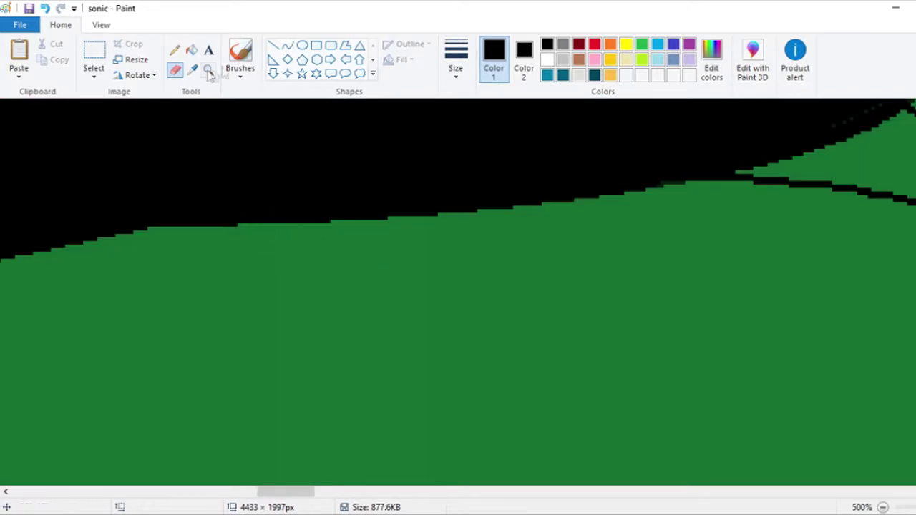
Blacken the remaining rim at the far end of the shadow's body and undo the black fill of the background.
left_click(208, 70)
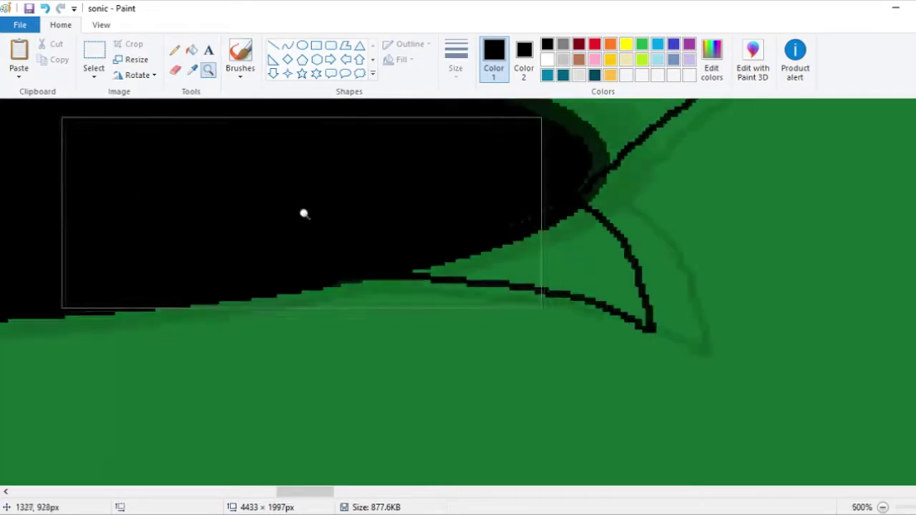
left_click(302, 210)
left_click(192, 70)
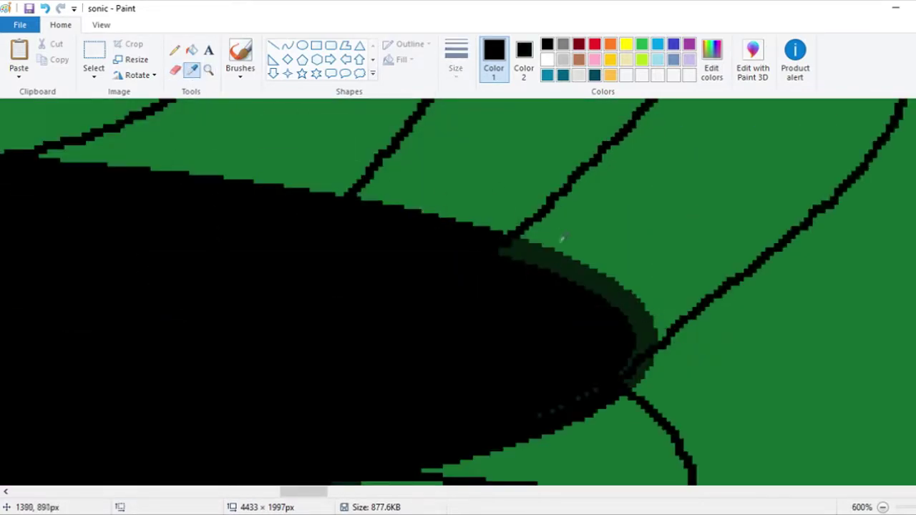
left_click(560, 239)
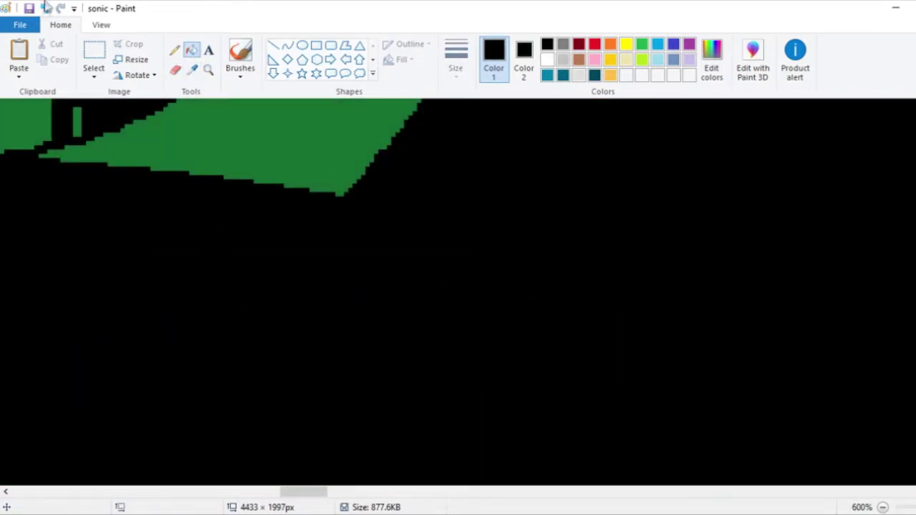
key("ctrl+z")
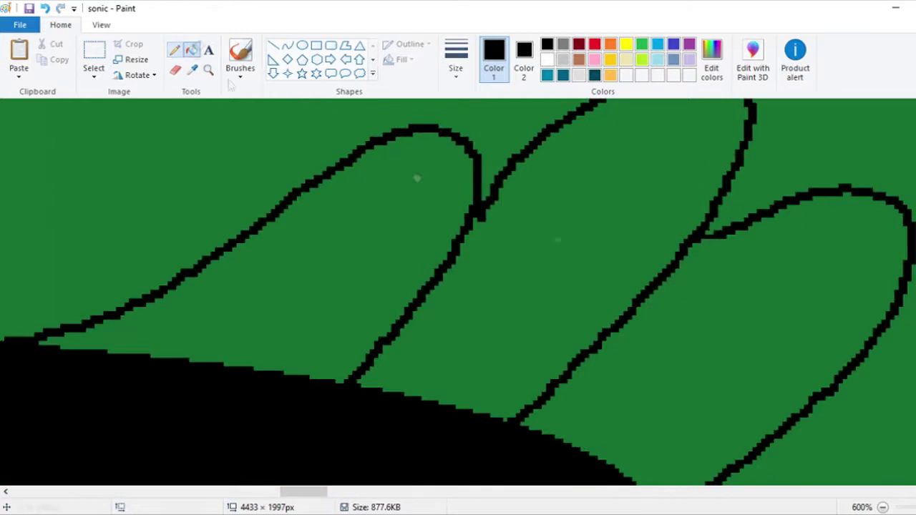
key("ctrl+y")
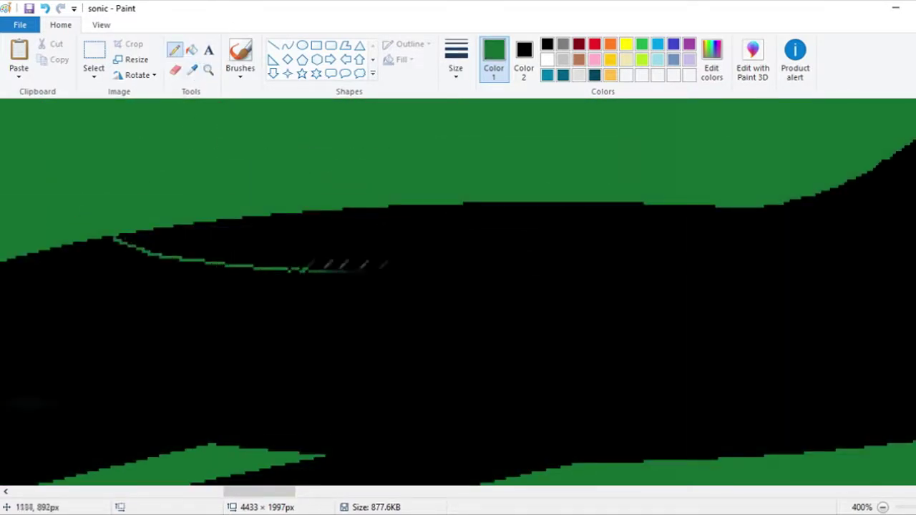
Undo the green line drawn across the upper part of the shadow's body.
left_click(45, 9)
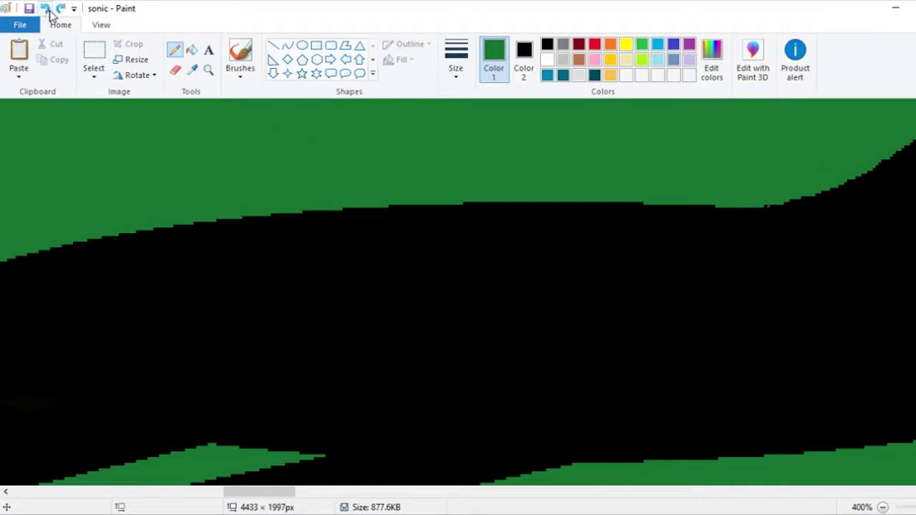
left_click(389, 234)
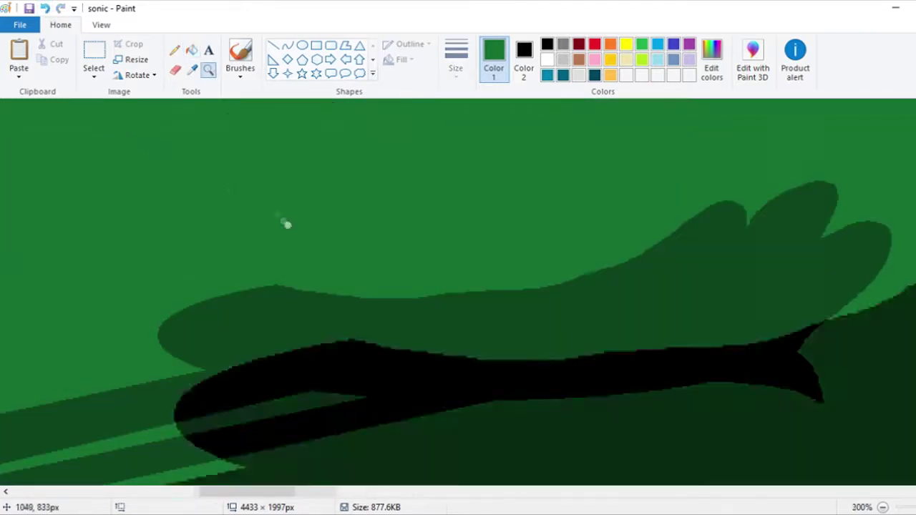
left_click(286, 276)
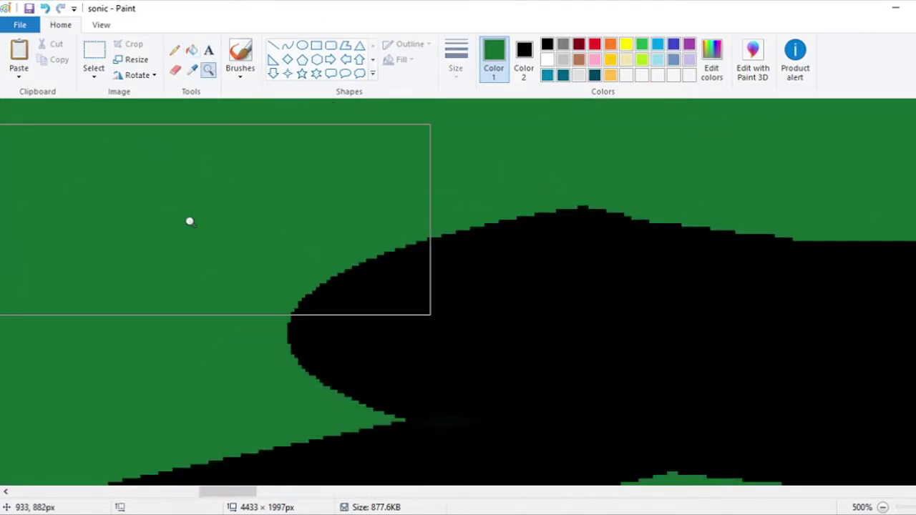
Try adding two small black ears to the head end of the cast shadow, outlining them by pencil and filling them black.
mouse_move(588, 205)
left_mouse_down()
mouse_move(675, 123)
mouse_move(684, 224)
left_mouse_up()
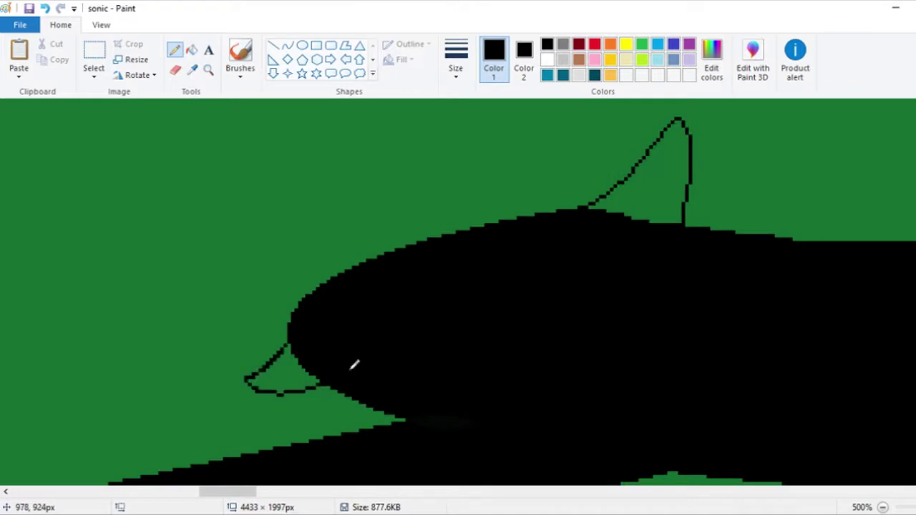
scroll(353, 365, "up", 3)
left_click(192, 50)
left_click(656, 291)
scroll(657, 291, "down", 3)
left_click(282, 372)
left_click(208, 69)
right_click(194, 119)
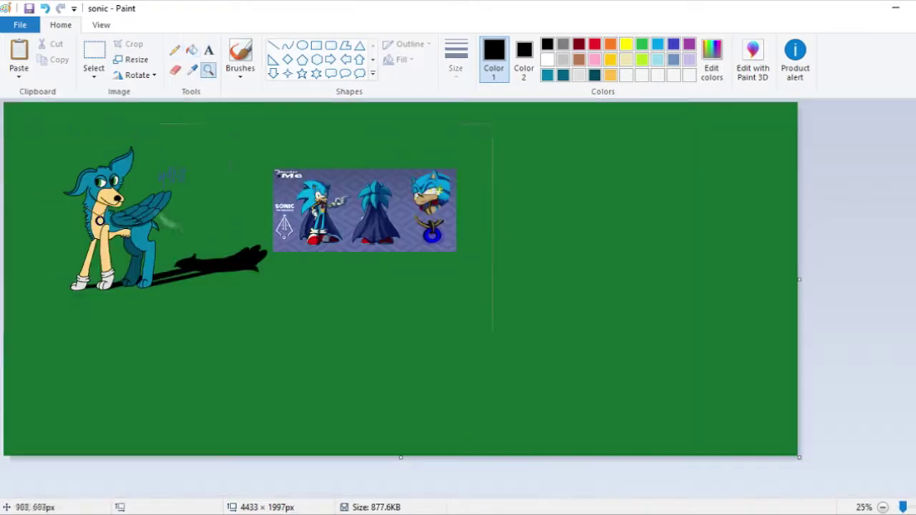
Outline a bulge in black at the head end of the shadow and fill it to make the head fuller.
scroll(400, 330, "up", 3)
left_click(432, 265)
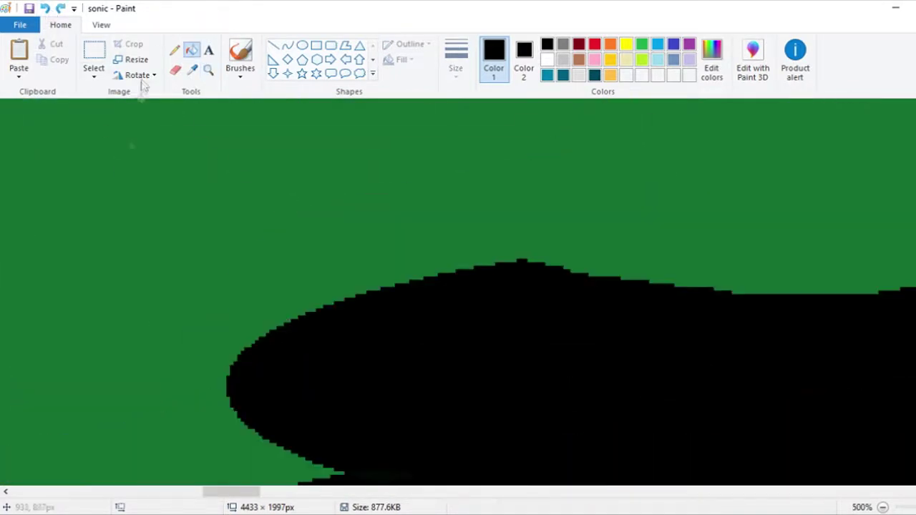
left_click(192, 50)
left_click(281, 274)
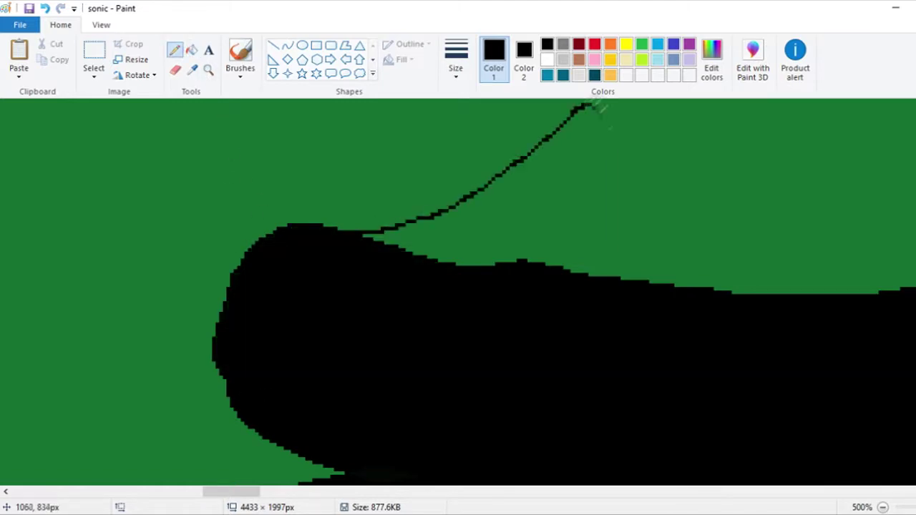
Outline a tall pointed ear on the shadow's head in black and fill it solid.
left_click_drag(599, 108, 608, 275)
scroll(571, 315, "down", 3)
scroll(360, 197, "up", 5)
left_click(192, 50)
left_click(565, 187)
scroll(565, 186, "down", 2)
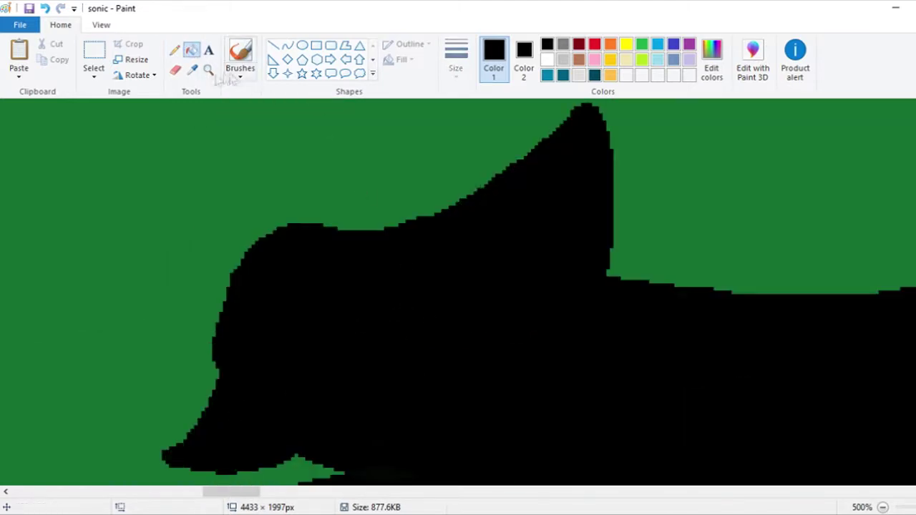
Recolor the strokes of the blue lettering above the wing purple.
left_click(208, 70)
scroll(458, 286, "down", 5)
left_click(368, 205)
left_click(429, 208)
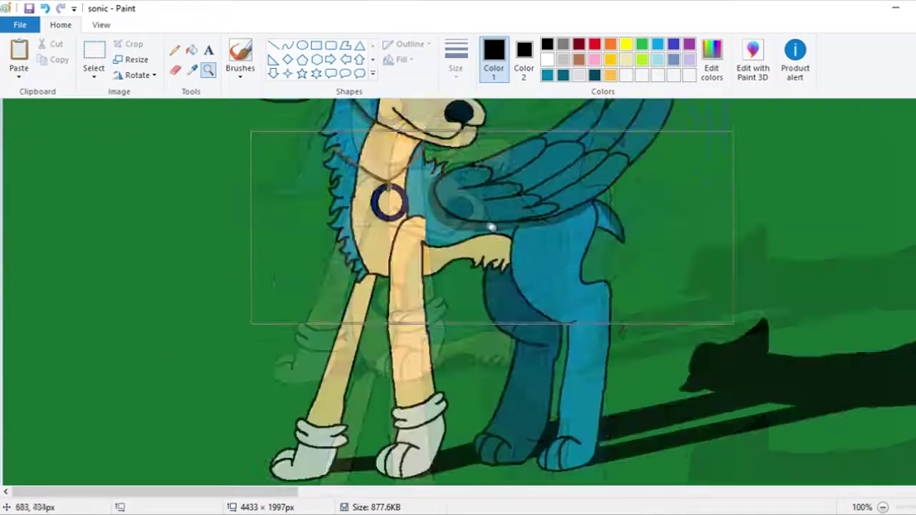
left_click(486, 225)
left_click(527, 200)
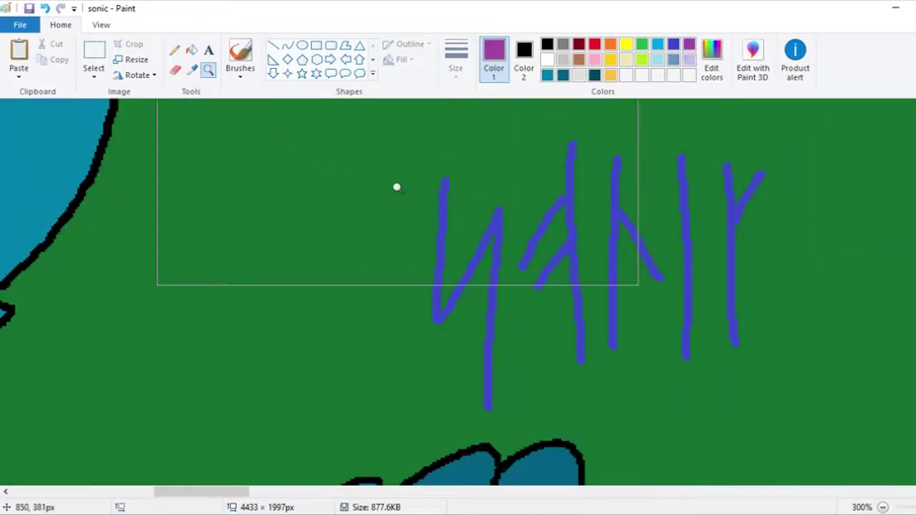
left_click(495, 229)
left_click(571, 207)
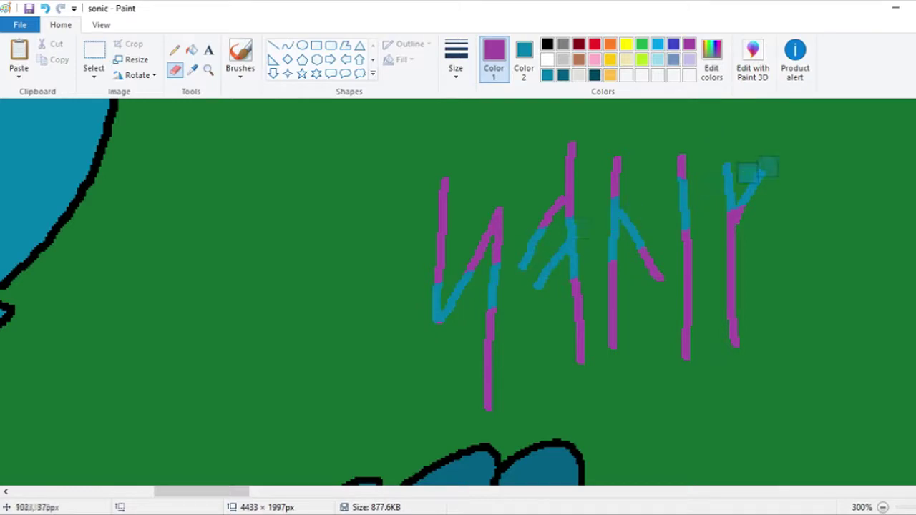
Recolor the upper part of the purple lettering light blue and the band below it dark blue.
scroll(456, 231, "down", 3)
scroll(551, 194, "up", 2)
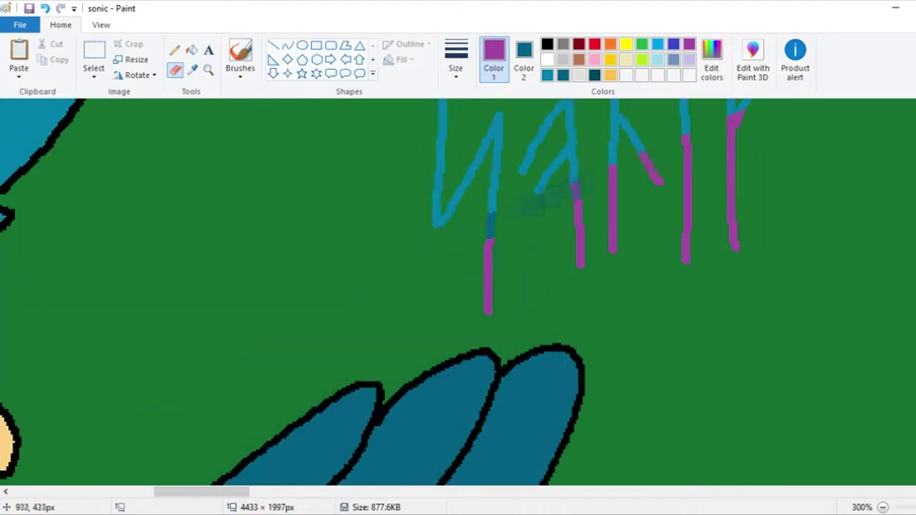
scroll(458, 286, "up", 5)
Pick the dog's tan as Color 2 and replace the purple at the lower ends of the lettering with it.
right_click(31, 358)
right_click(579, 247)
right_click(612, 236)
right_click(686, 240)
right_click(733, 229)
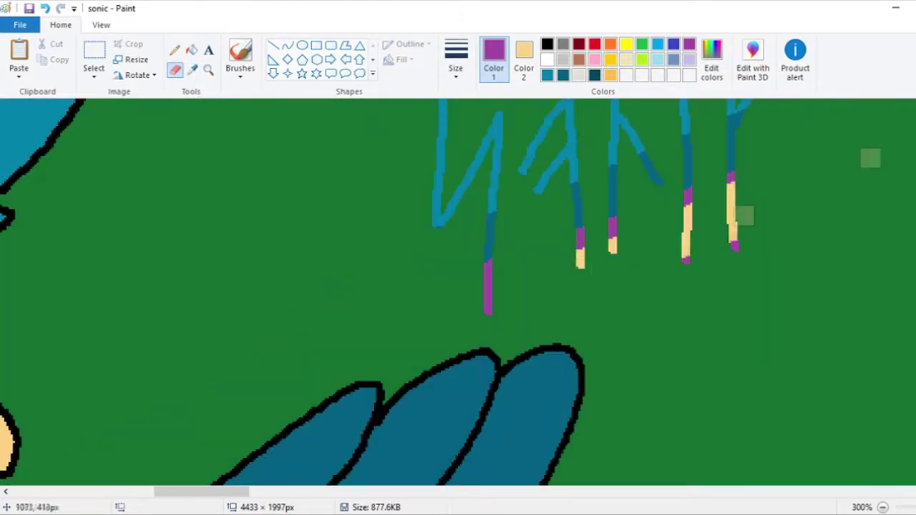
right_click(487, 286)
scroll(487, 286, "up", 2)
scroll(212, 215, "down", 4)
scroll(212, 214, "up", 2)
Sample the dog's dark blue as Color 1 and the background green as Color 2.
left_click(192, 69)
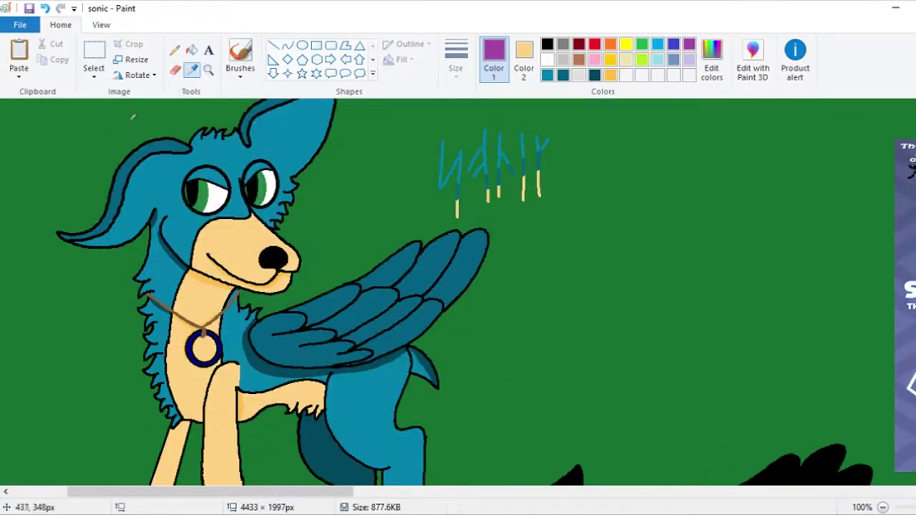
scroll(215, 200, "up", 5)
left_click(192, 69)
left_click(143, 214)
scroll(458, 287, "down", 5)
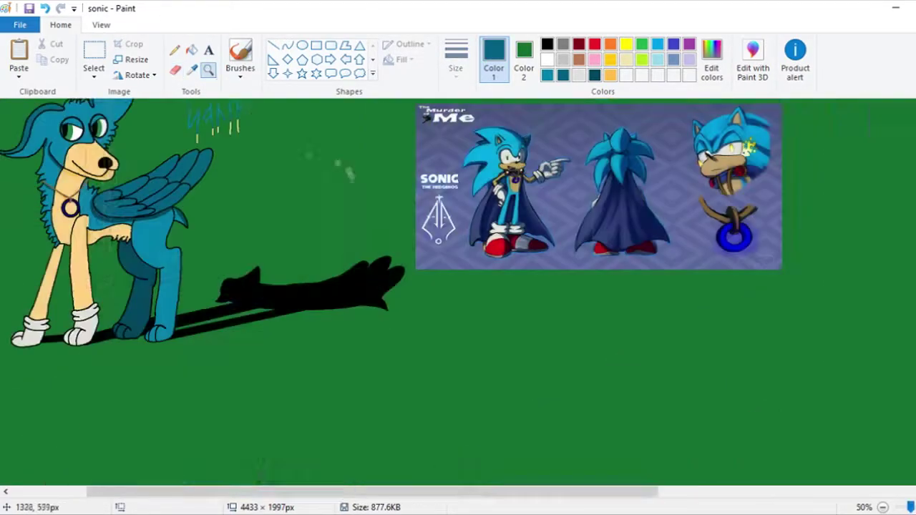
Darken Color 1 and draw a circle about 42 × 43 px in it on the empty area beyond the reference picture.
scroll(518, 115, "up", 2)
left_click(714, 68)
left_click(642, 286)
left_click(352, 359)
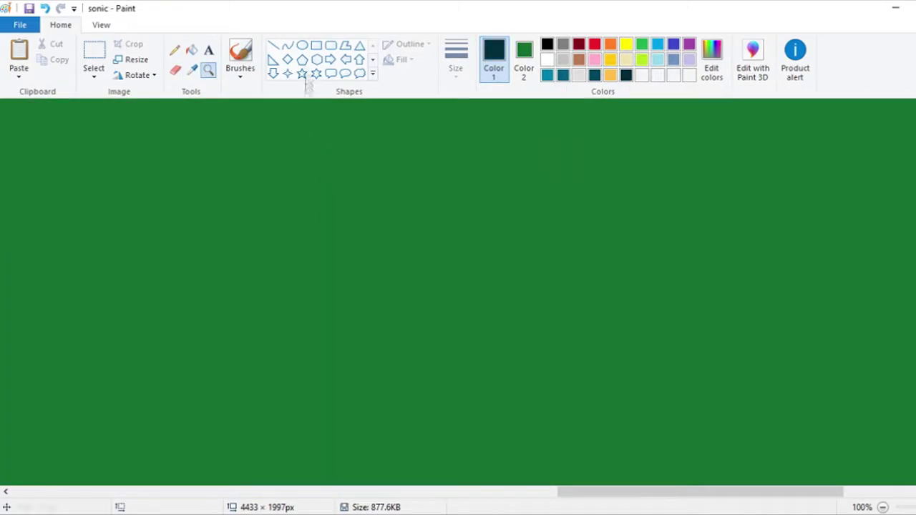
left_click(456, 68)
left_click(441, 191)
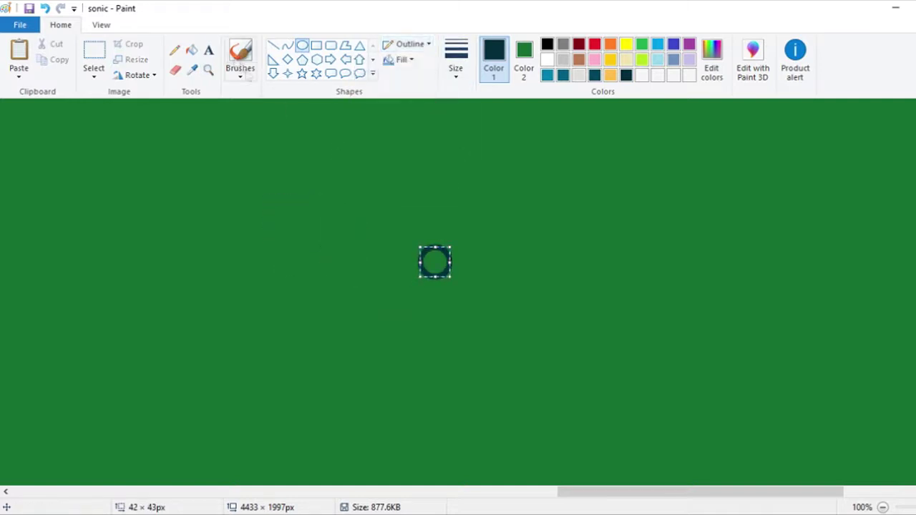
Set Color 1 to RGB 1, 62, 80, draw a thin circle about 95 × 99 px around the small one and fill the ring.
left_click(711, 61)
left_click(642, 280)
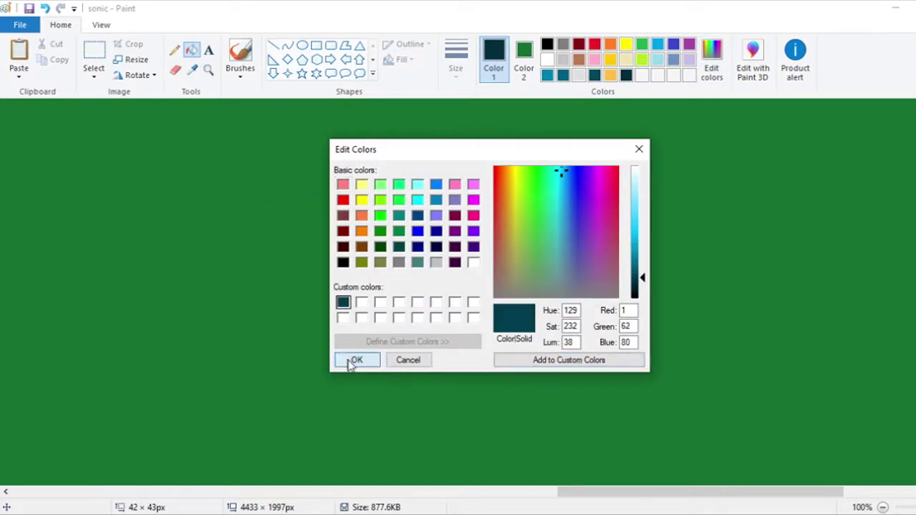
left_click(353, 360)
left_click(302, 45)
mouse_move(381, 222)
left_mouse_down()
mouse_move(497, 293)
mouse_move(476, 309)
mouse_move(476, 295)
left_mouse_up()
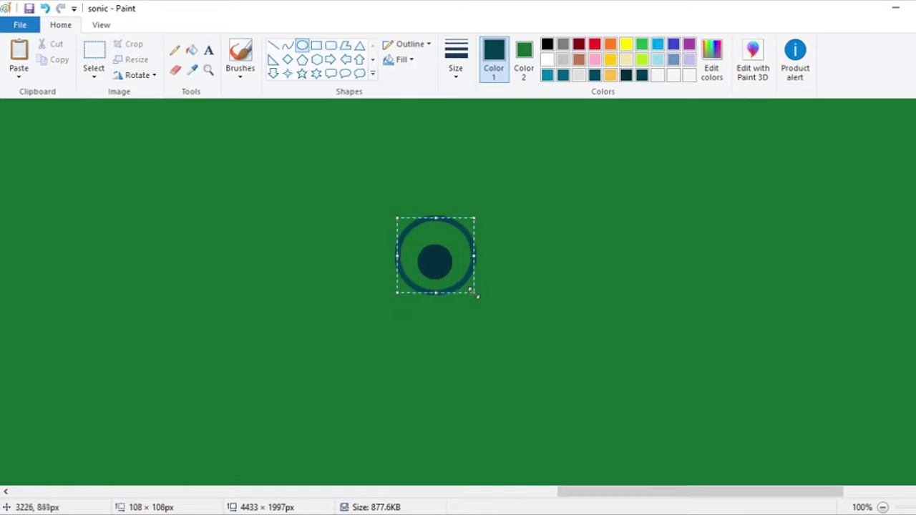
left_click(456, 68)
left_click(453, 131)
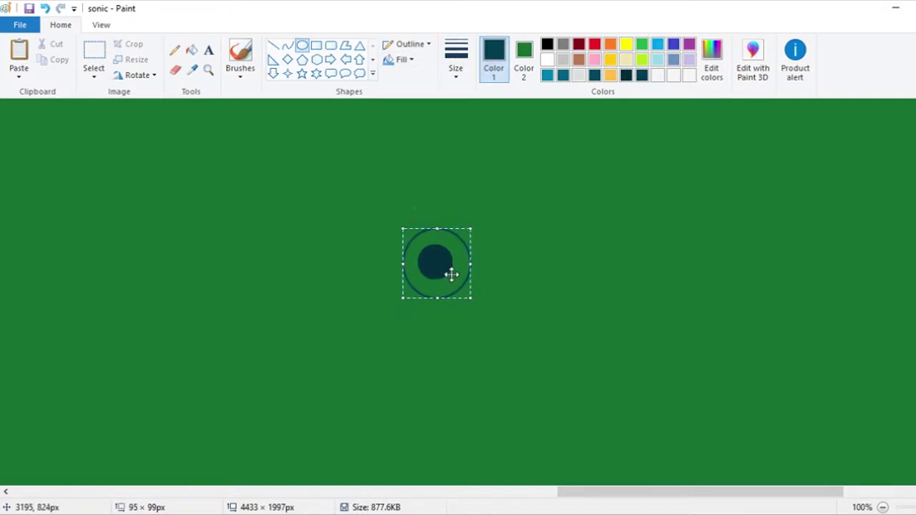
left_click(463, 252)
Lighten Color 1, draw a surrounding circle about 172 × 167 px and fill the new ring.
left_click(711, 61)
left_click(353, 359)
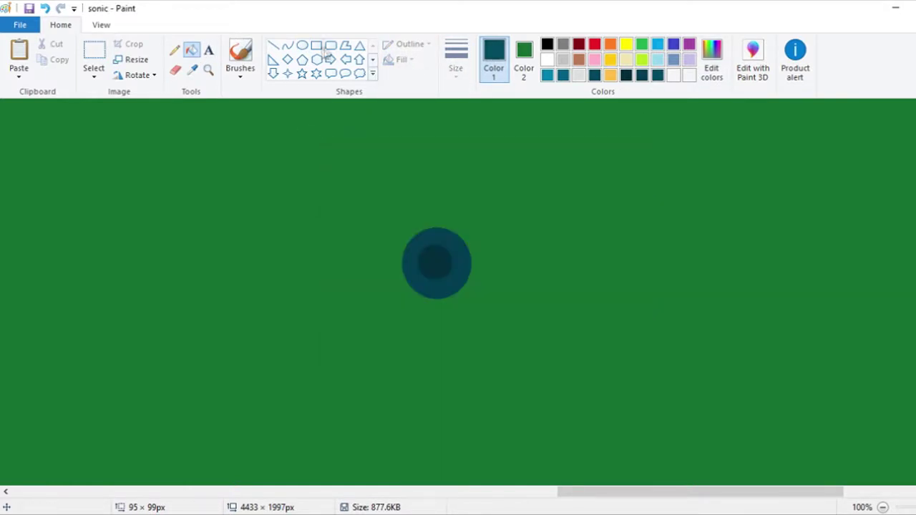
left_click(192, 49)
left_click(481, 231)
Lighten Color 1 another shade, add a circle about 231 × 230 px around the disc and fill the ring.
left_click(711, 61)
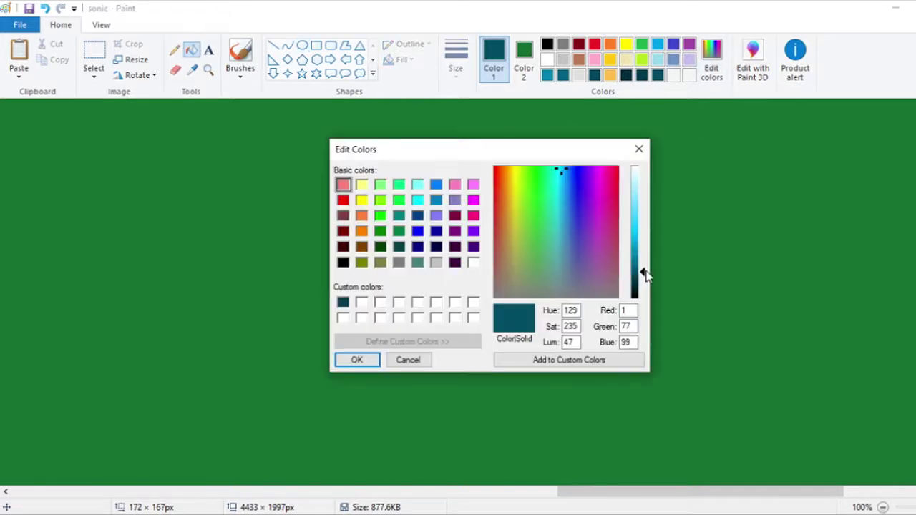
left_click(356, 360)
left_click(302, 45)
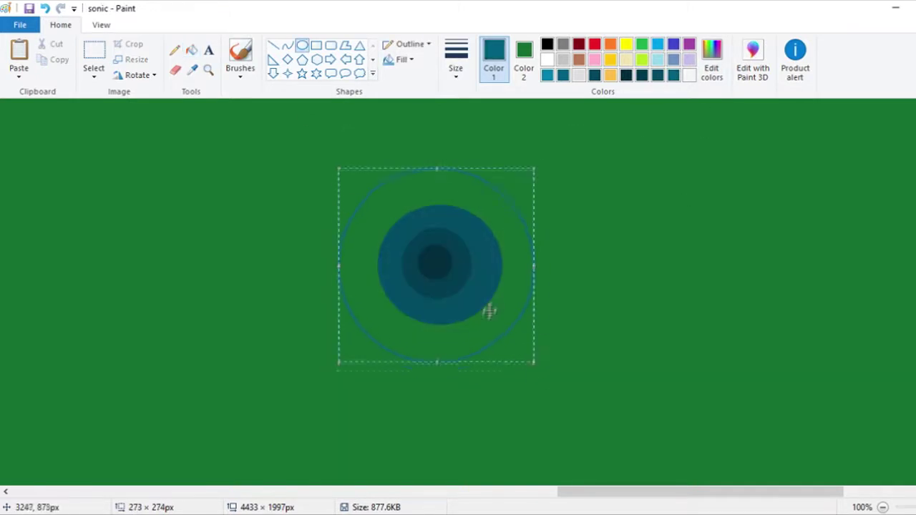
left_click(191, 50)
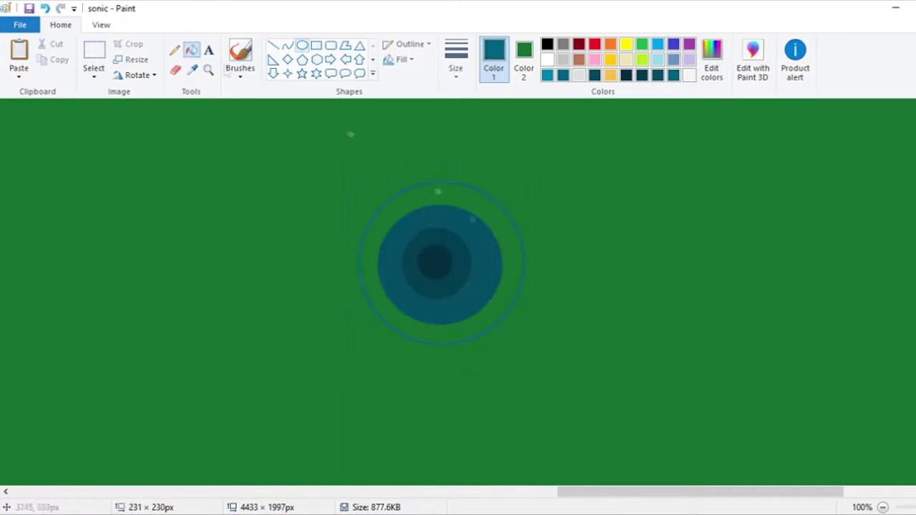
left_click(386, 207)
Lighten Color 1 to a mid blue, add a surrounding circle about 316 × 297 px and fill its ring.
left_click(712, 61)
left_click(356, 359)
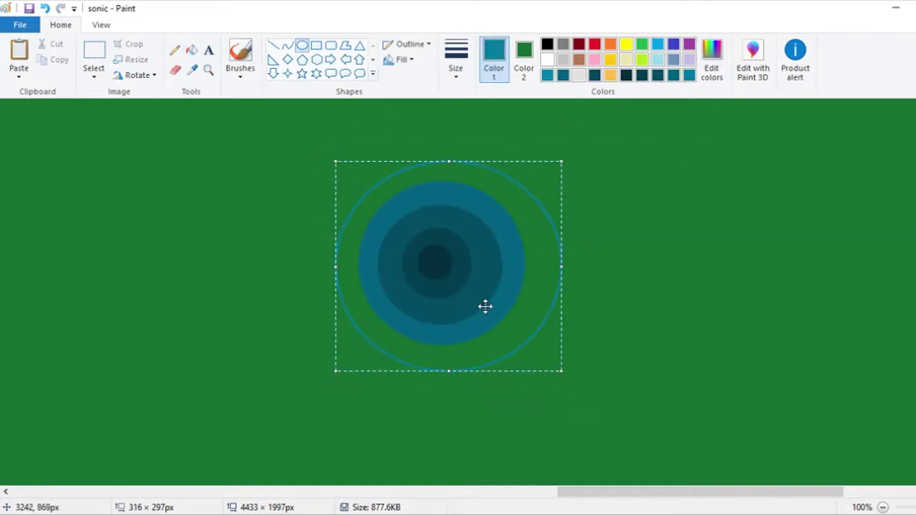
left_click(549, 253)
Brighten Color 1, enclose the disc in a circle about 403 × 384 px and fill the ring.
left_click(712, 61)
left_click(634, 245)
left_click(356, 359)
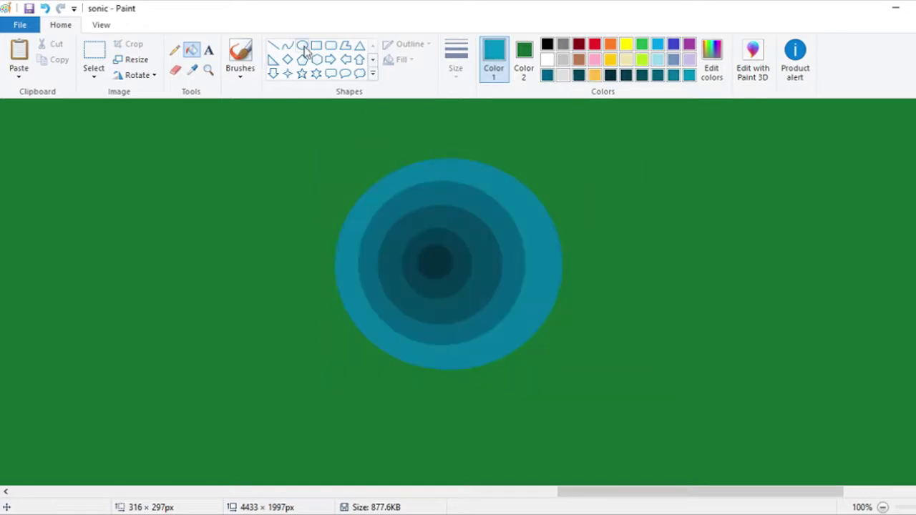
left_click(191, 49)
left_click(579, 236)
Set Color 1 to RGB 1, 174, 224, draw a surrounding circle about 497 × 464 px and fill the ring.
left_click(711, 61)
left_click(642, 241)
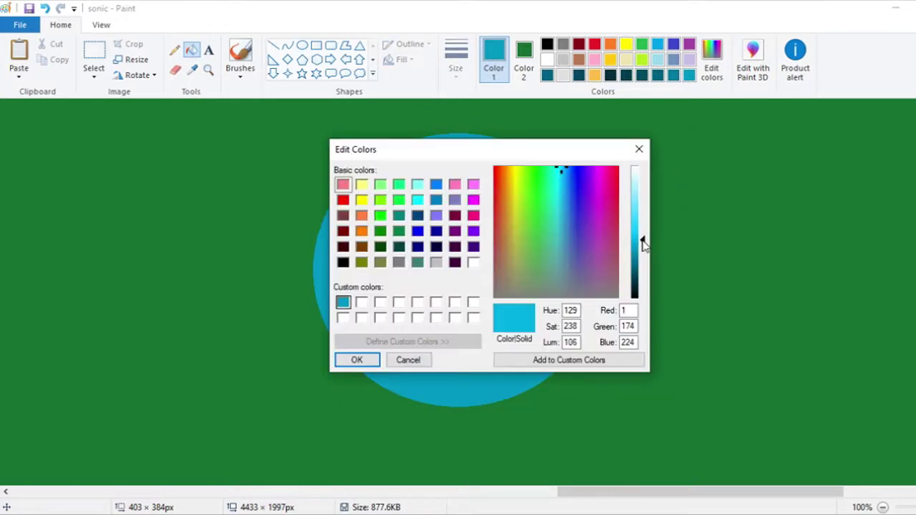
left_click(355, 359)
left_click(303, 45)
left_click_drag(292, 106, 650, 435)
left_click(191, 49)
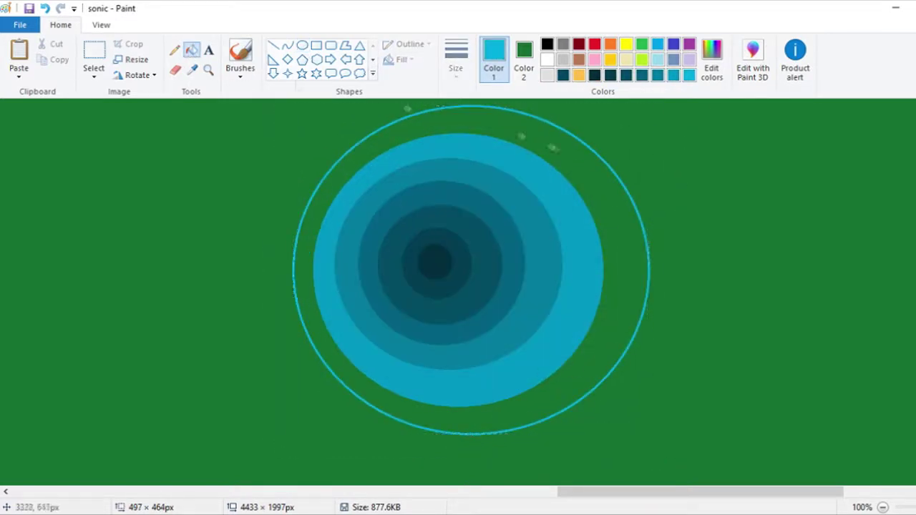
left_click(559, 143)
Brighten Color 1 further, draw a circle about 567 × 533 px around the disc and fill the ring.
left_click(711, 67)
left_click(355, 359)
left_click(208, 70)
right_click(575, 272)
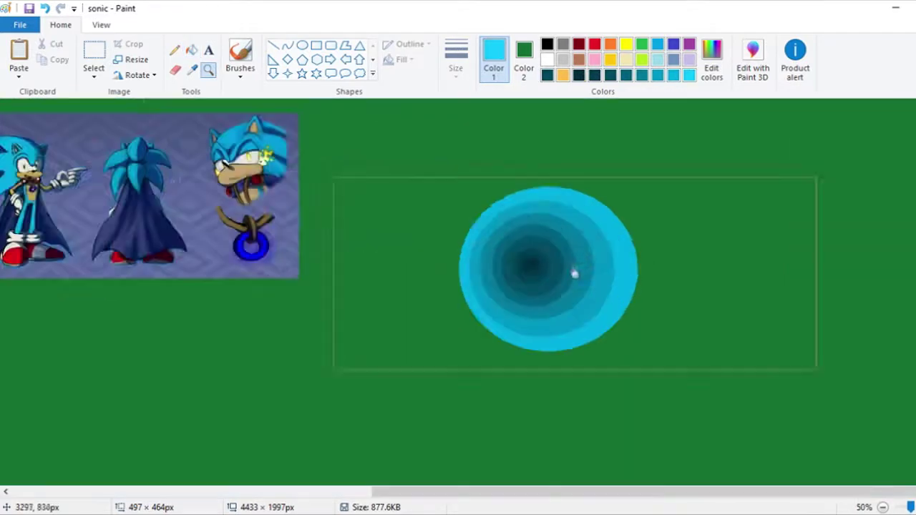
scroll(506, 175, "down", 2)
scroll(506, 175, "up", 2)
left_click_drag(640, 409, 632, 376)
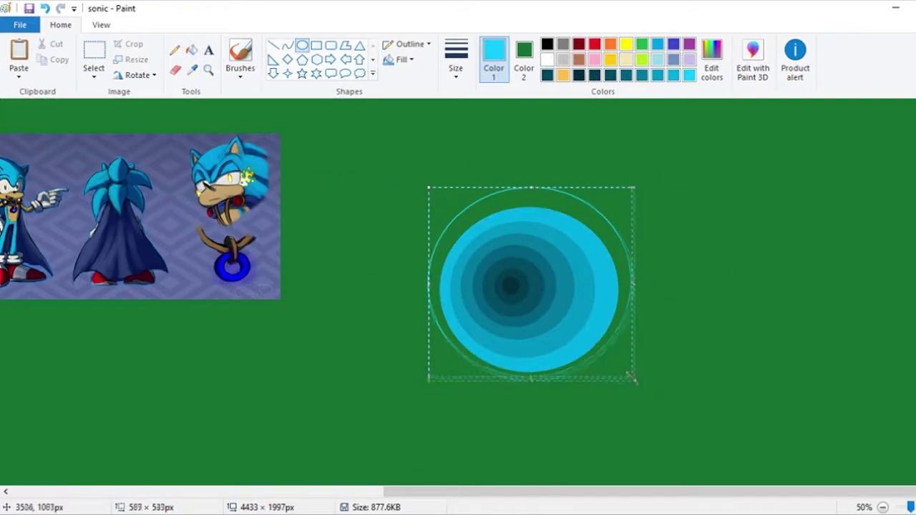
left_click(189, 51)
Select the dog with its shadow and lettering and move them lower and slightly to the right on the canvas.
scroll(145, 161, "down", 1)
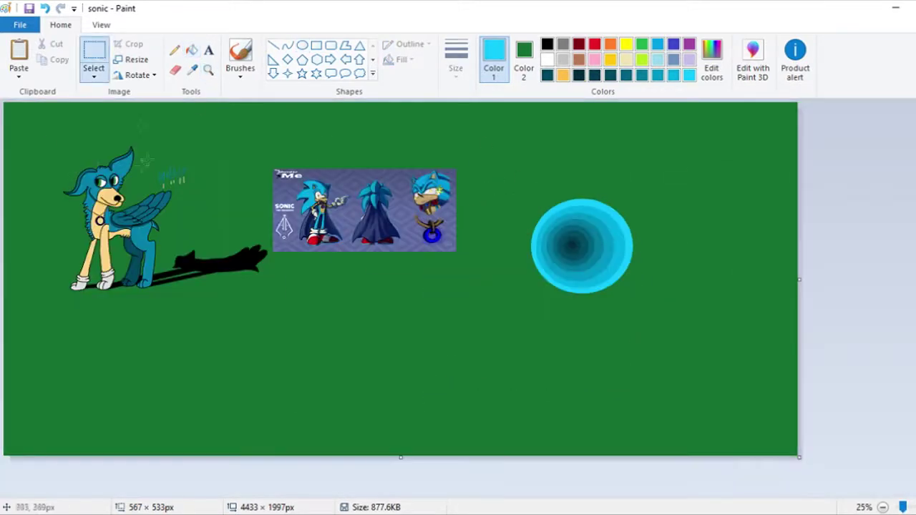
left_click_drag(270, 290, 312, 400)
left_click(93, 57)
left_click_drag(306, 167, 798, 368)
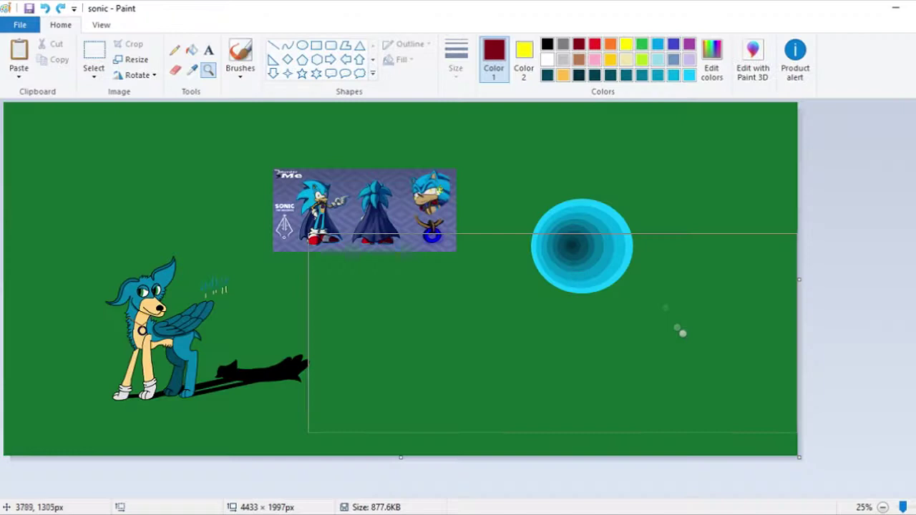
Sample the outermost ring's light blue, brighten it, draw a surrounding circle about 657 × 615 px and fill the ring.
scroll(680, 329, "up", 1)
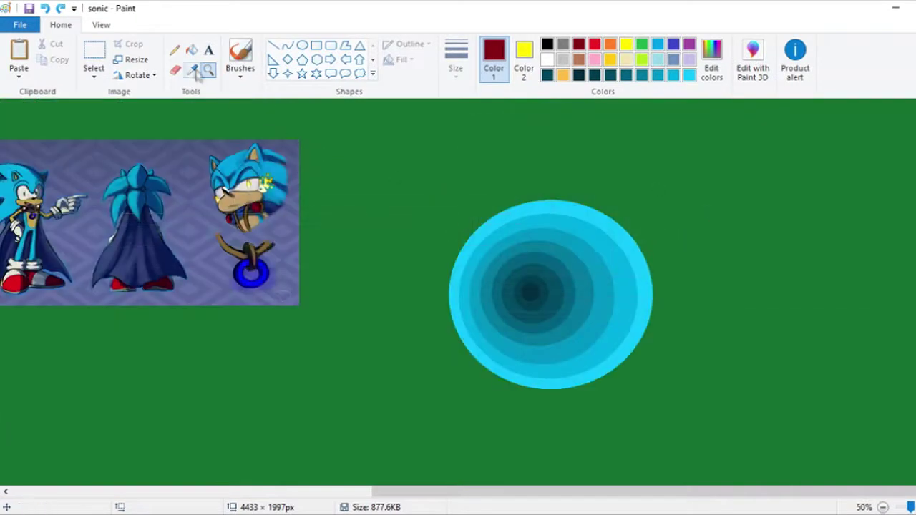
left_click(614, 219)
left_click(711, 61)
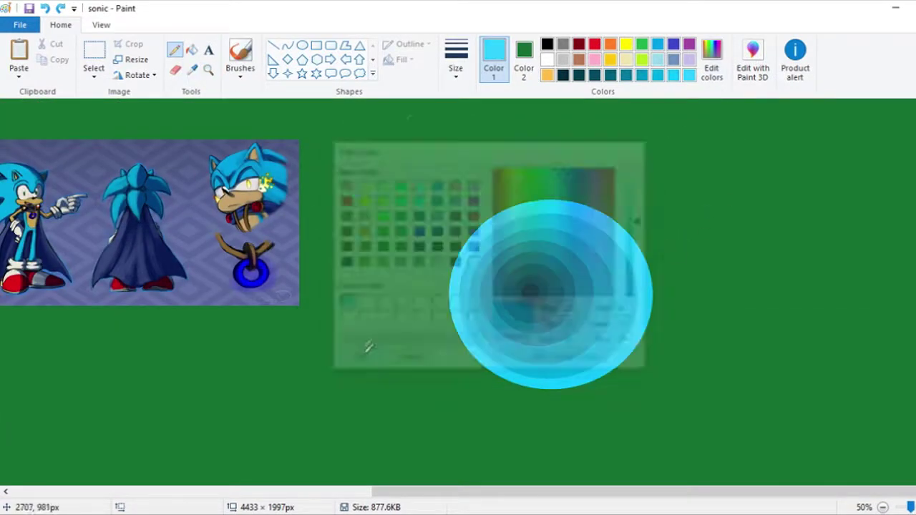
left_click(302, 44)
left_click_drag(431, 175, 683, 297)
left_click(191, 49)
Brighten Color 1 further, draw a surrounding circle about 767 × 713 px and fill the ring.
left_click(711, 60)
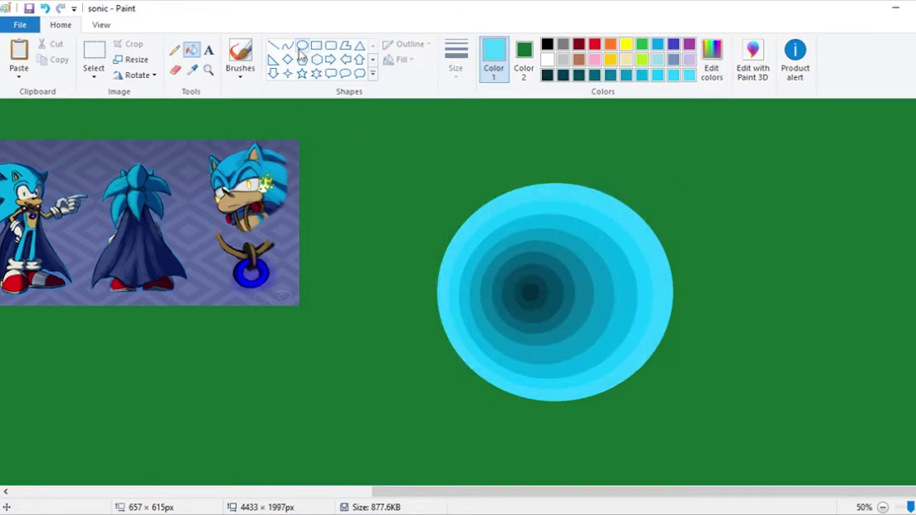
left_click(302, 45)
mouse_move(413, 176)
left_mouse_down()
mouse_move(712, 420)
mouse_move(695, 419)
left_mouse_up()
left_click_drag(558, 151, 558, 165)
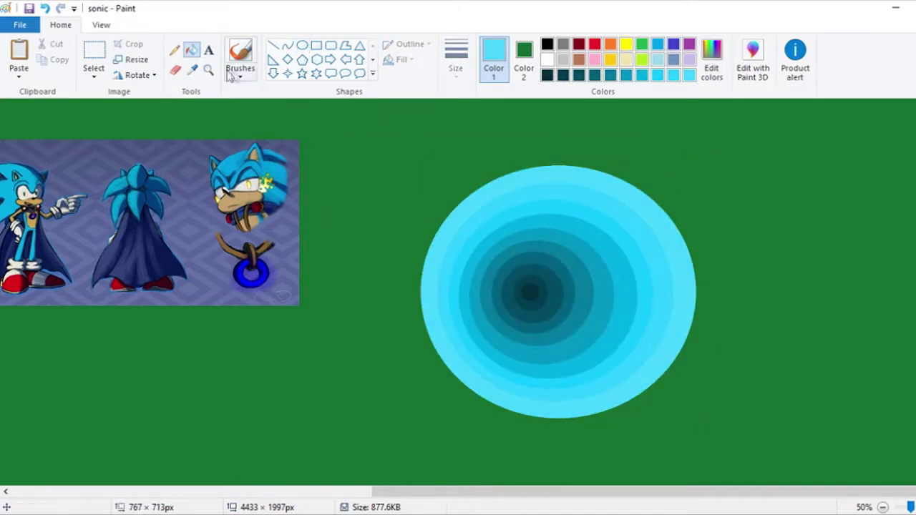
left_click(208, 69)
key("ctrl+Page_Down")
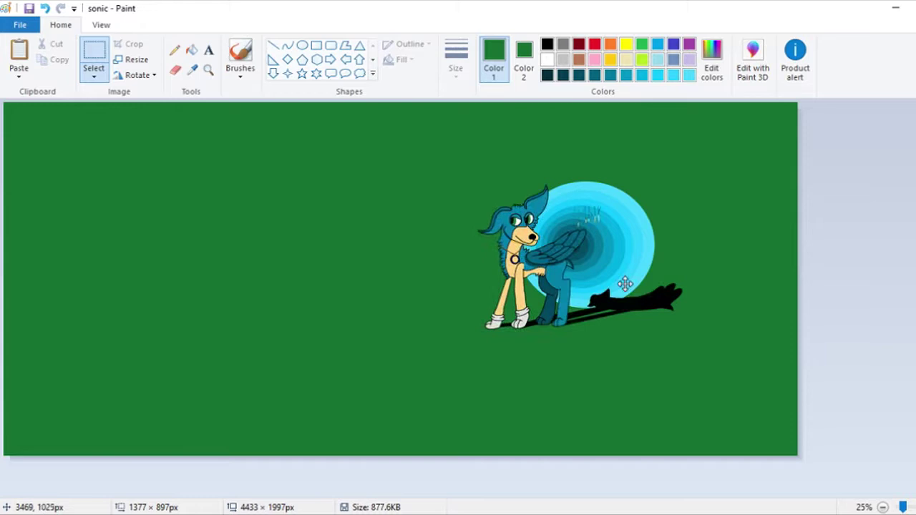
left_click_drag(623, 286, 636, 284)
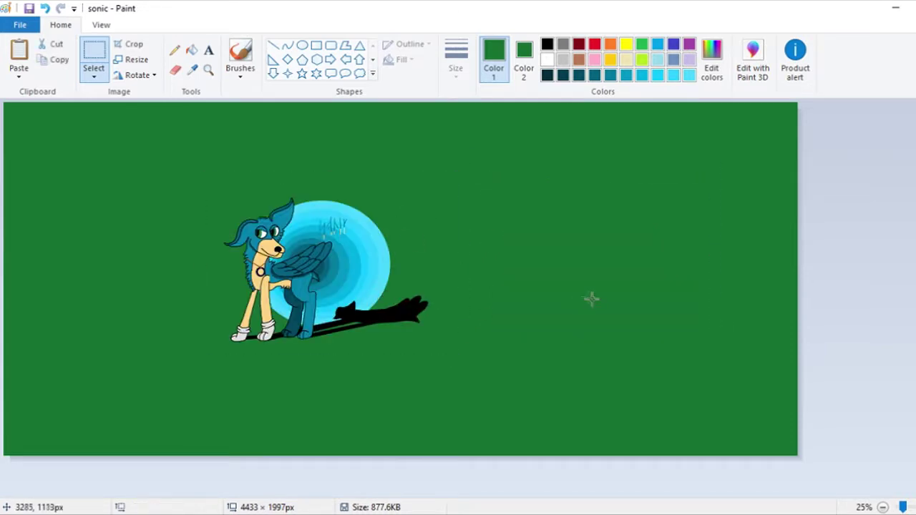
left_click(44, 8)
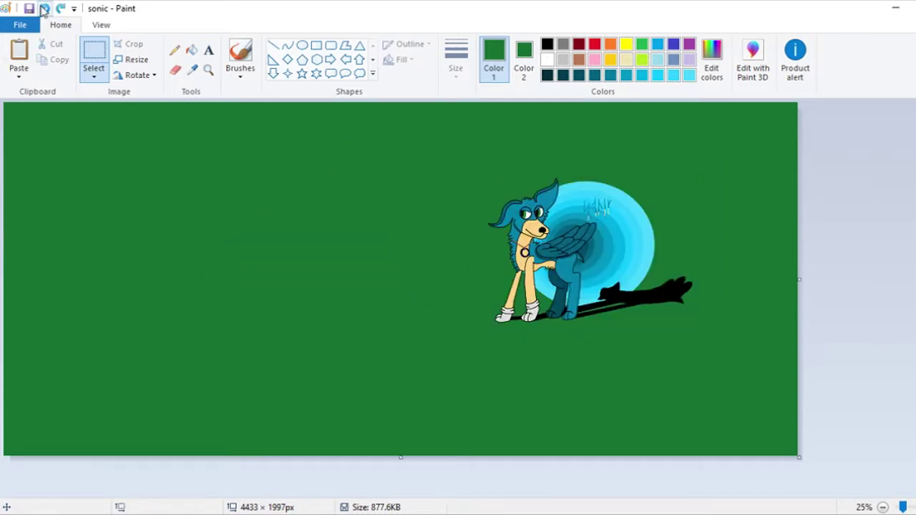
left_click(45, 8)
Move the concentric disc closer to the canvas middle, enlarge it, and place the dog with its shadow and lettering over it.
left_click_drag(502, 326, 408, 341)
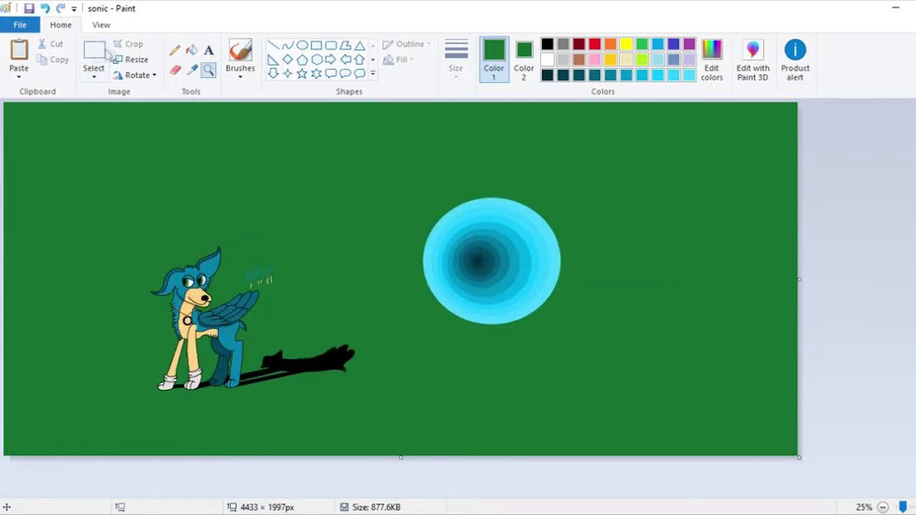
left_click_drag(576, 335, 665, 389)
left_click_drag(606, 343, 579, 320)
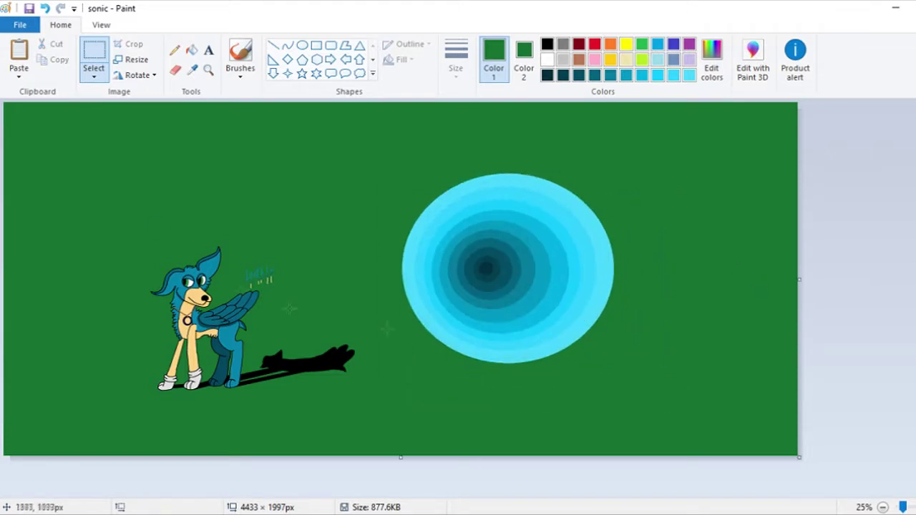
left_click_drag(287, 351, 547, 322)
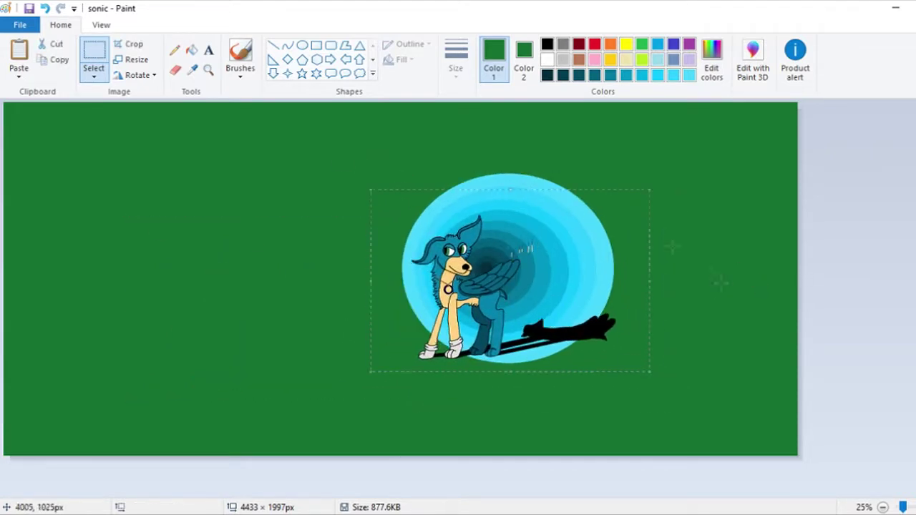
Crop the canvas around the artwork, shift the artwork toward the upper-left corner and trim the canvas to 1240 × 1124 px.
right_click(438, 277)
left_click(472, 334)
left_click(94, 75)
left_click(92, 174)
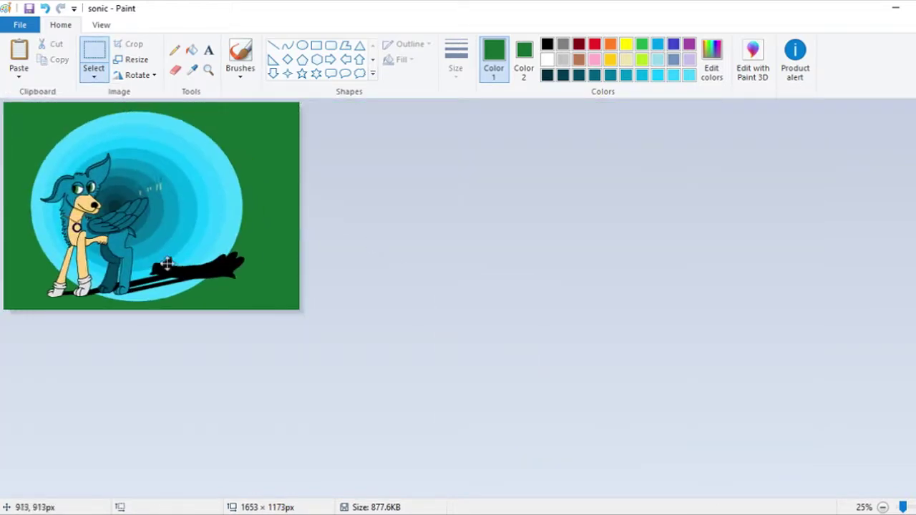
left_click_drag(149, 266, 147, 259)
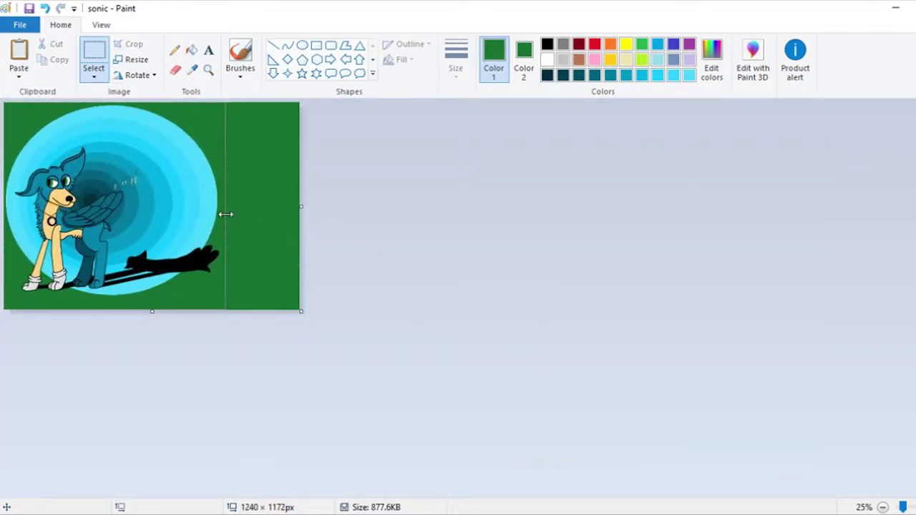
left_click_drag(226, 214, 225, 214)
Sample the outermost ring's light blue, brighten it and fill the remaining green background with it.
left_click(209, 69)
left_click(158, 147)
left_click(365, 128)
left_click(711, 63)
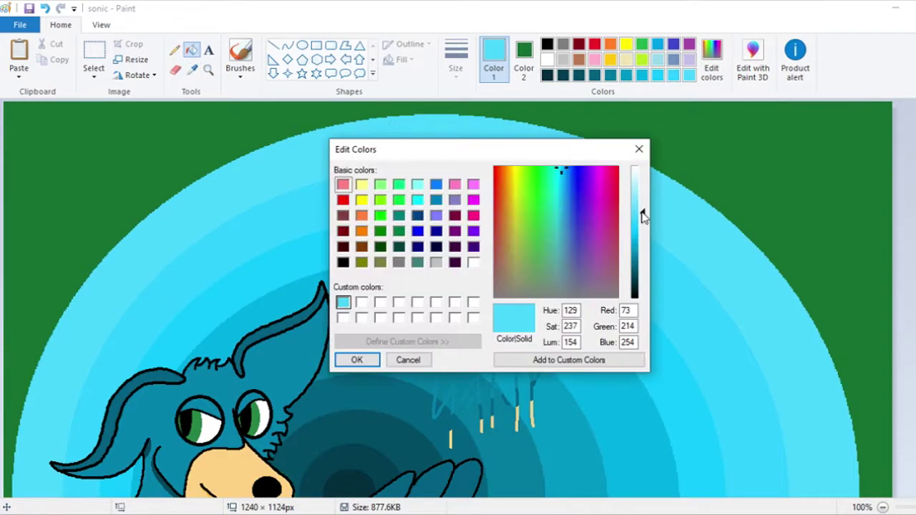
left_click(377, 361)
scroll(379, 363, "down", 5)
scroll(670, 427, "up", 5)
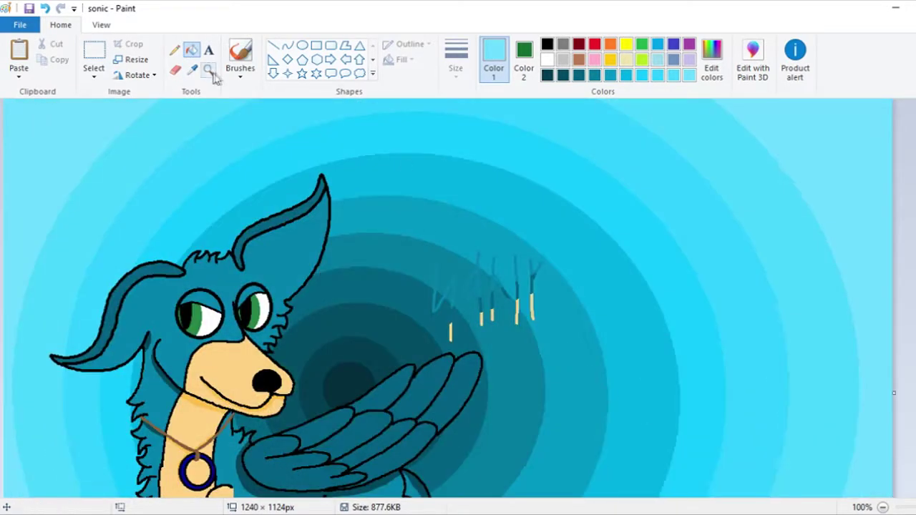
left_click(208, 69)
left_click(311, 117)
left_click(321, 211)
left_click(322, 210)
left_click(174, 50)
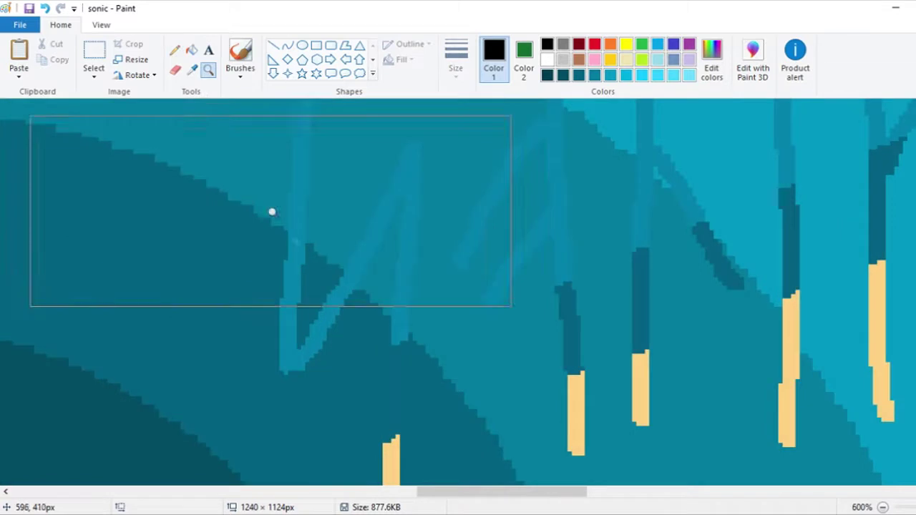
left_click(272, 210)
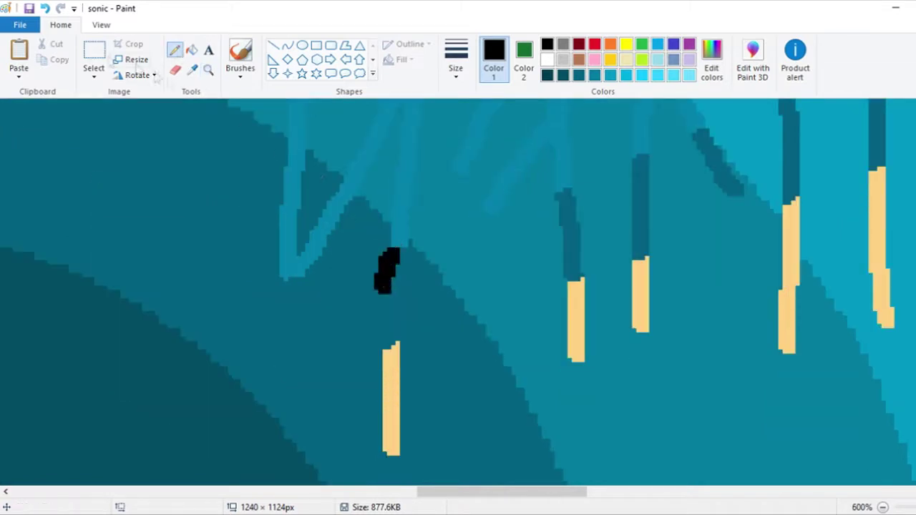
key("ctrl+z")
left_click(456, 61)
left_click(424, 113)
left_click_drag(388, 252, 382, 346)
Bridge the gap in the first letter's stem with two thinnest-width black lines and fill between them with black.
left_click(272, 44)
left_click(455, 68)
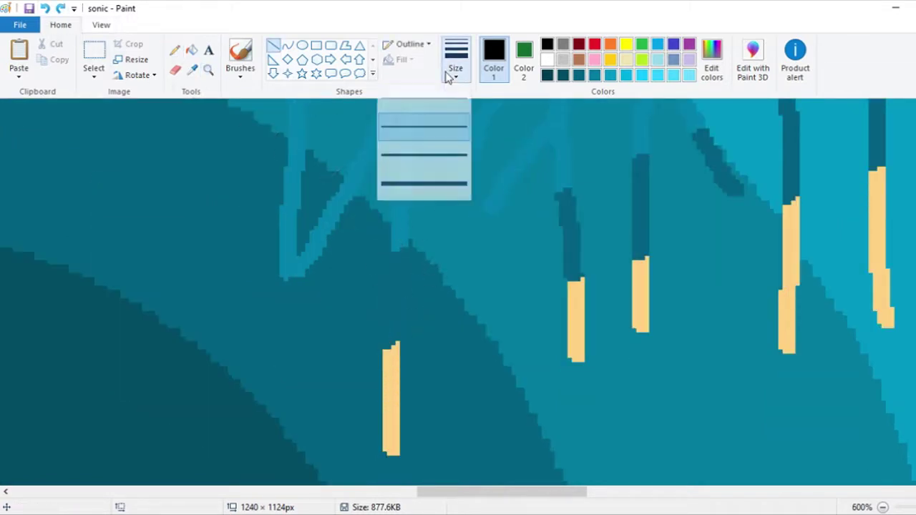
left_click(425, 113)
left_click_drag(393, 254, 384, 318)
left_click_drag(409, 250, 397, 333)
left_click(192, 50)
left_click(396, 306)
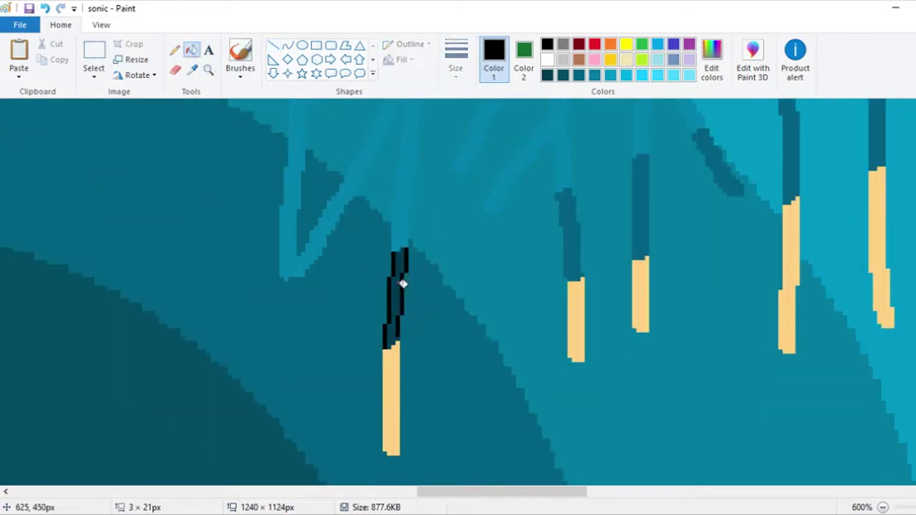
Fill all the remaining blue and tan segments of the lettering with black.
scroll(573, 297, "up", 3)
left_click(554, 215)
left_click(570, 322)
left_click(576, 415)
left_click(642, 178)
left_click(640, 387)
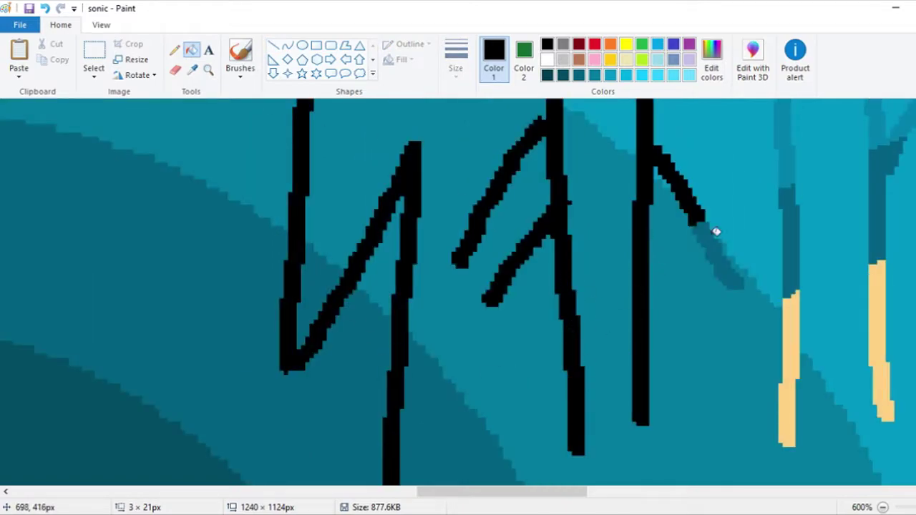
left_click(719, 250)
left_click(788, 179)
left_click(880, 344)
scroll(572, 297, "down", 5)
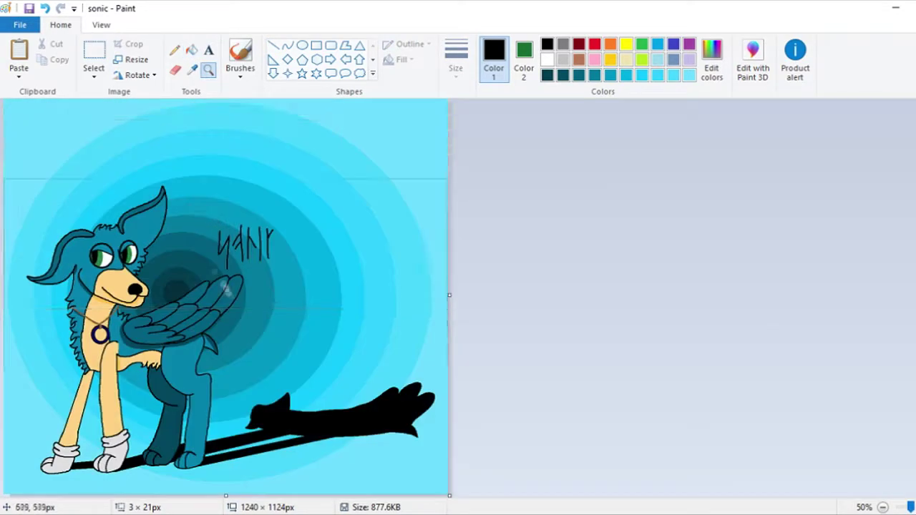
Add a text box across the canvas reading "OK DONE HOPE U ENJOYED IT PLS LIKE AND SUBSCRIBE".
left_click(209, 70)
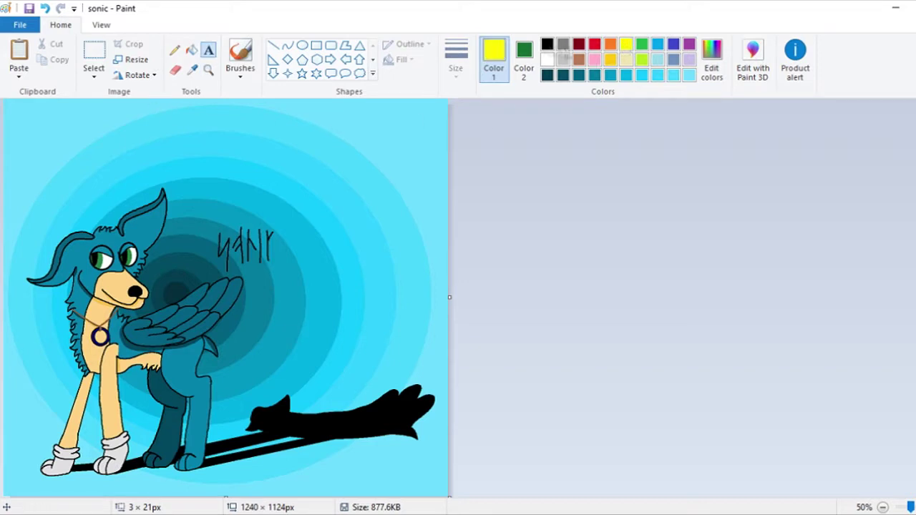
left_click(208, 50)
left_click_drag(4, 101, 449, 469)
left_click_drag(235, 470, 235, 484)
type("OK DONE HOPE U E")
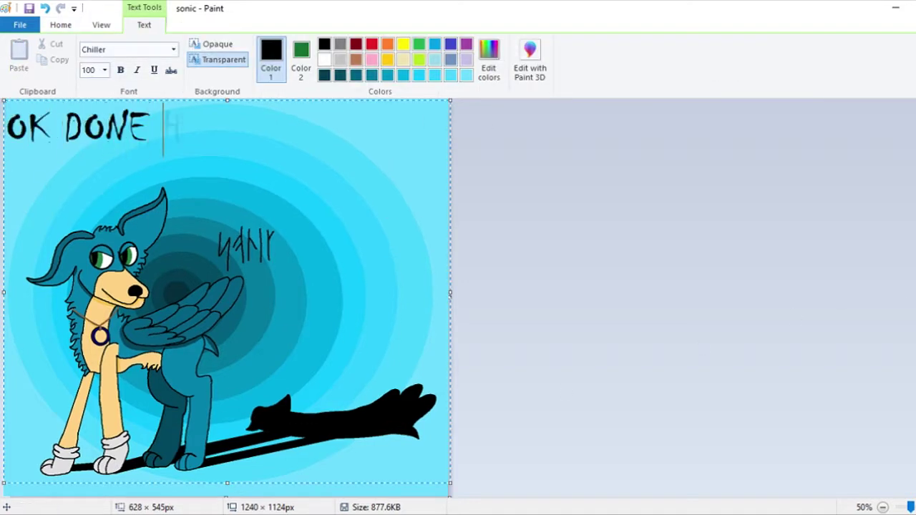
type("NJOYED IT PLS")
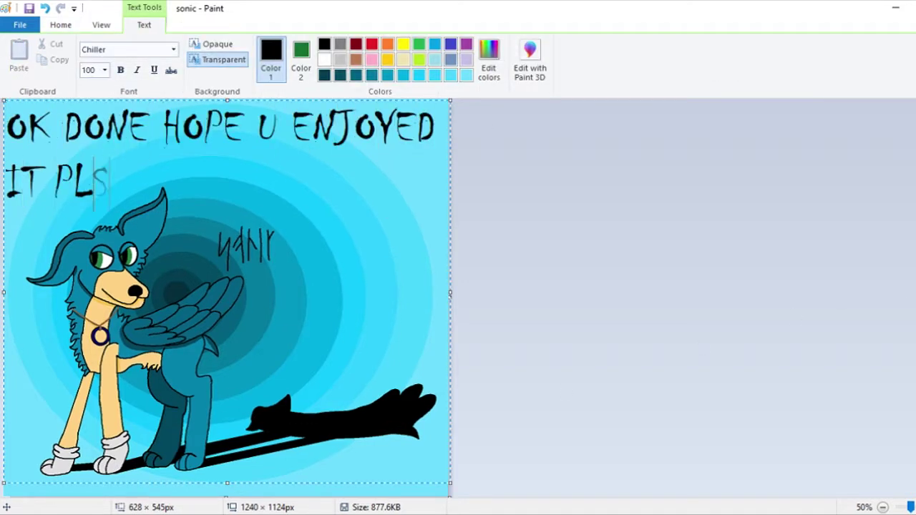
type(" LIKE AND SUBSC")
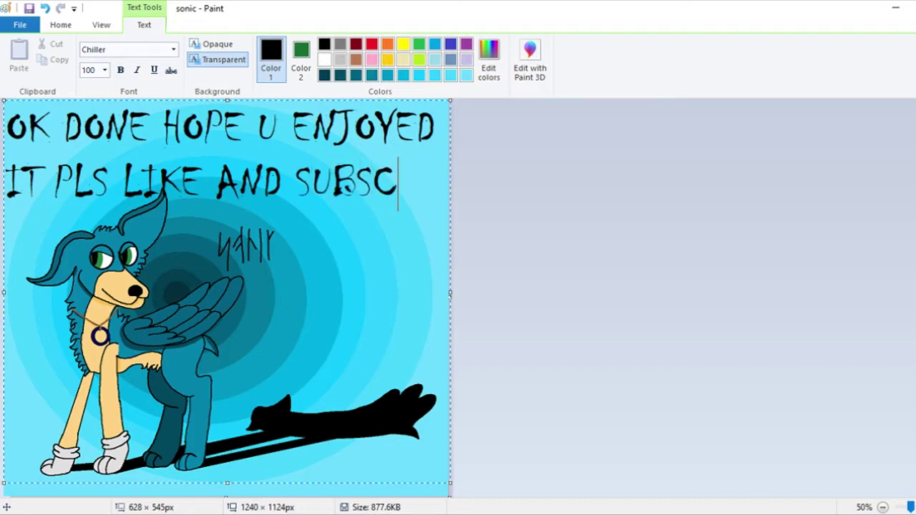
type("RIBE")
Replace all the text in the text box with "BYE".
key("ctrl+a")
type("BYE")
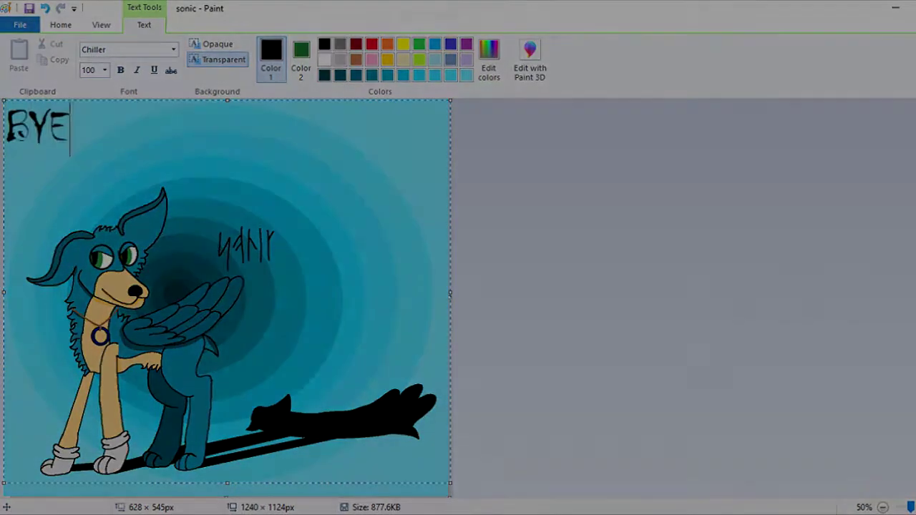